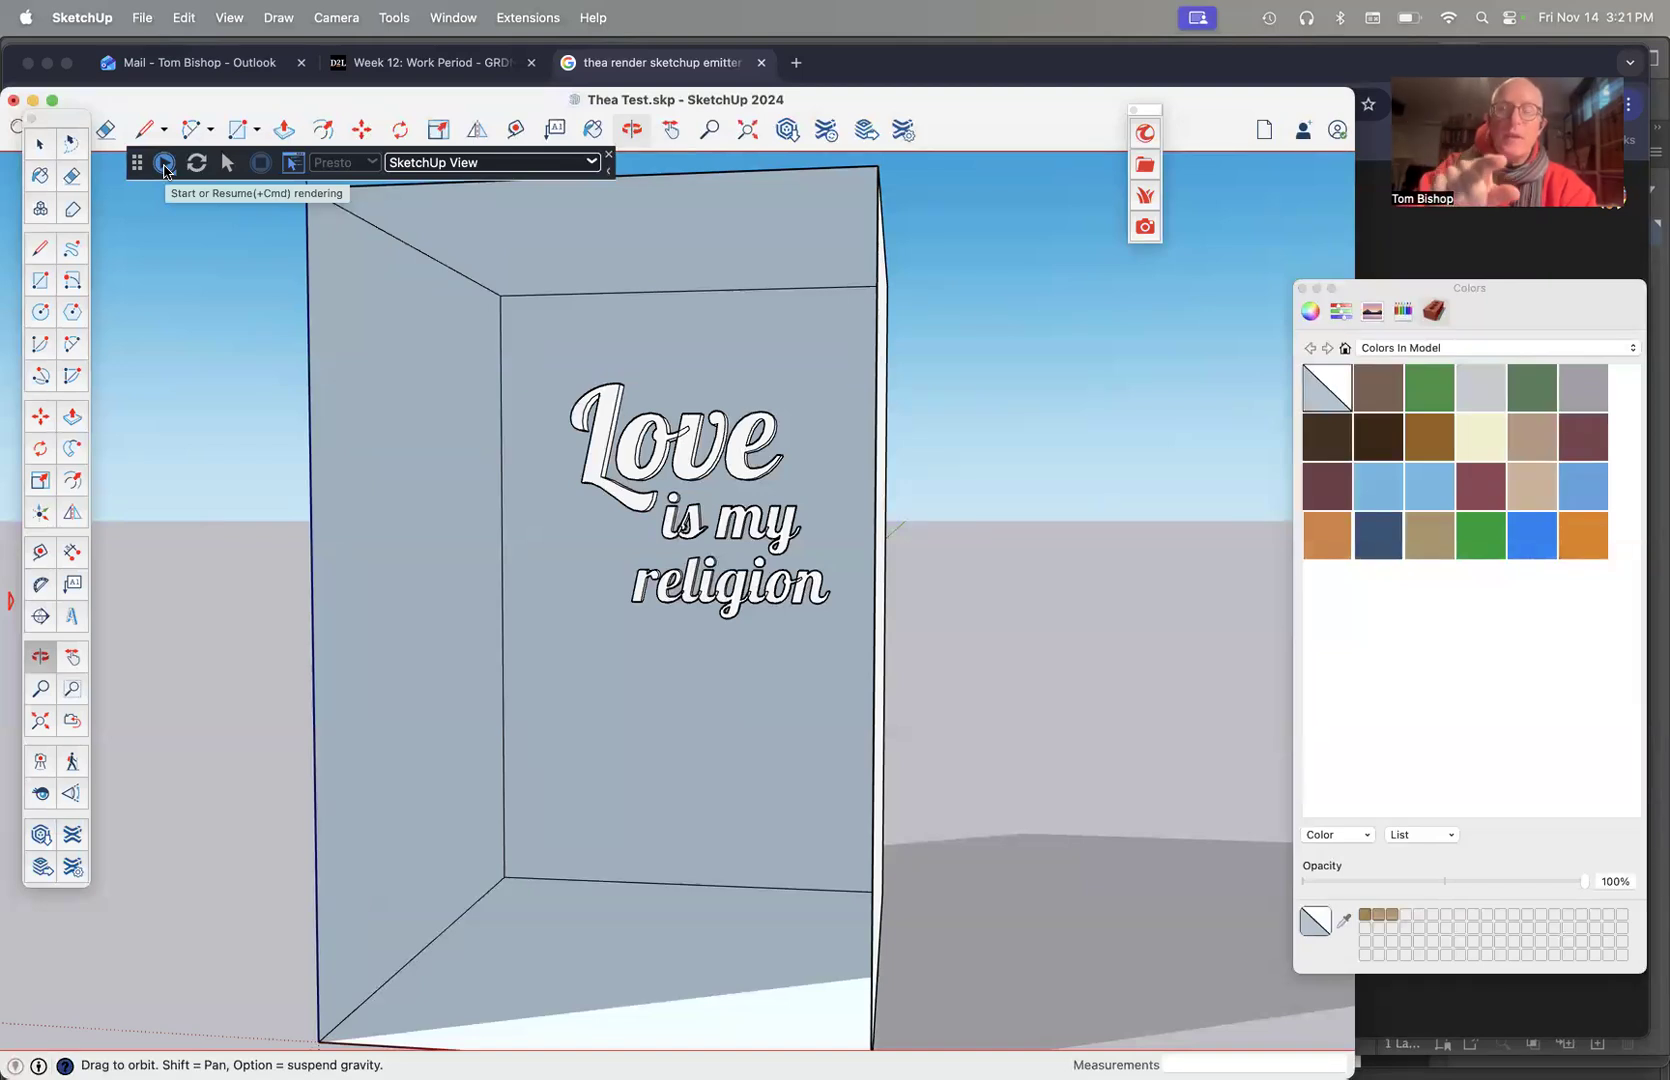
Start the interactive Thea render in the SketchUp view and open the Thea environment settings
left_click(164, 163)
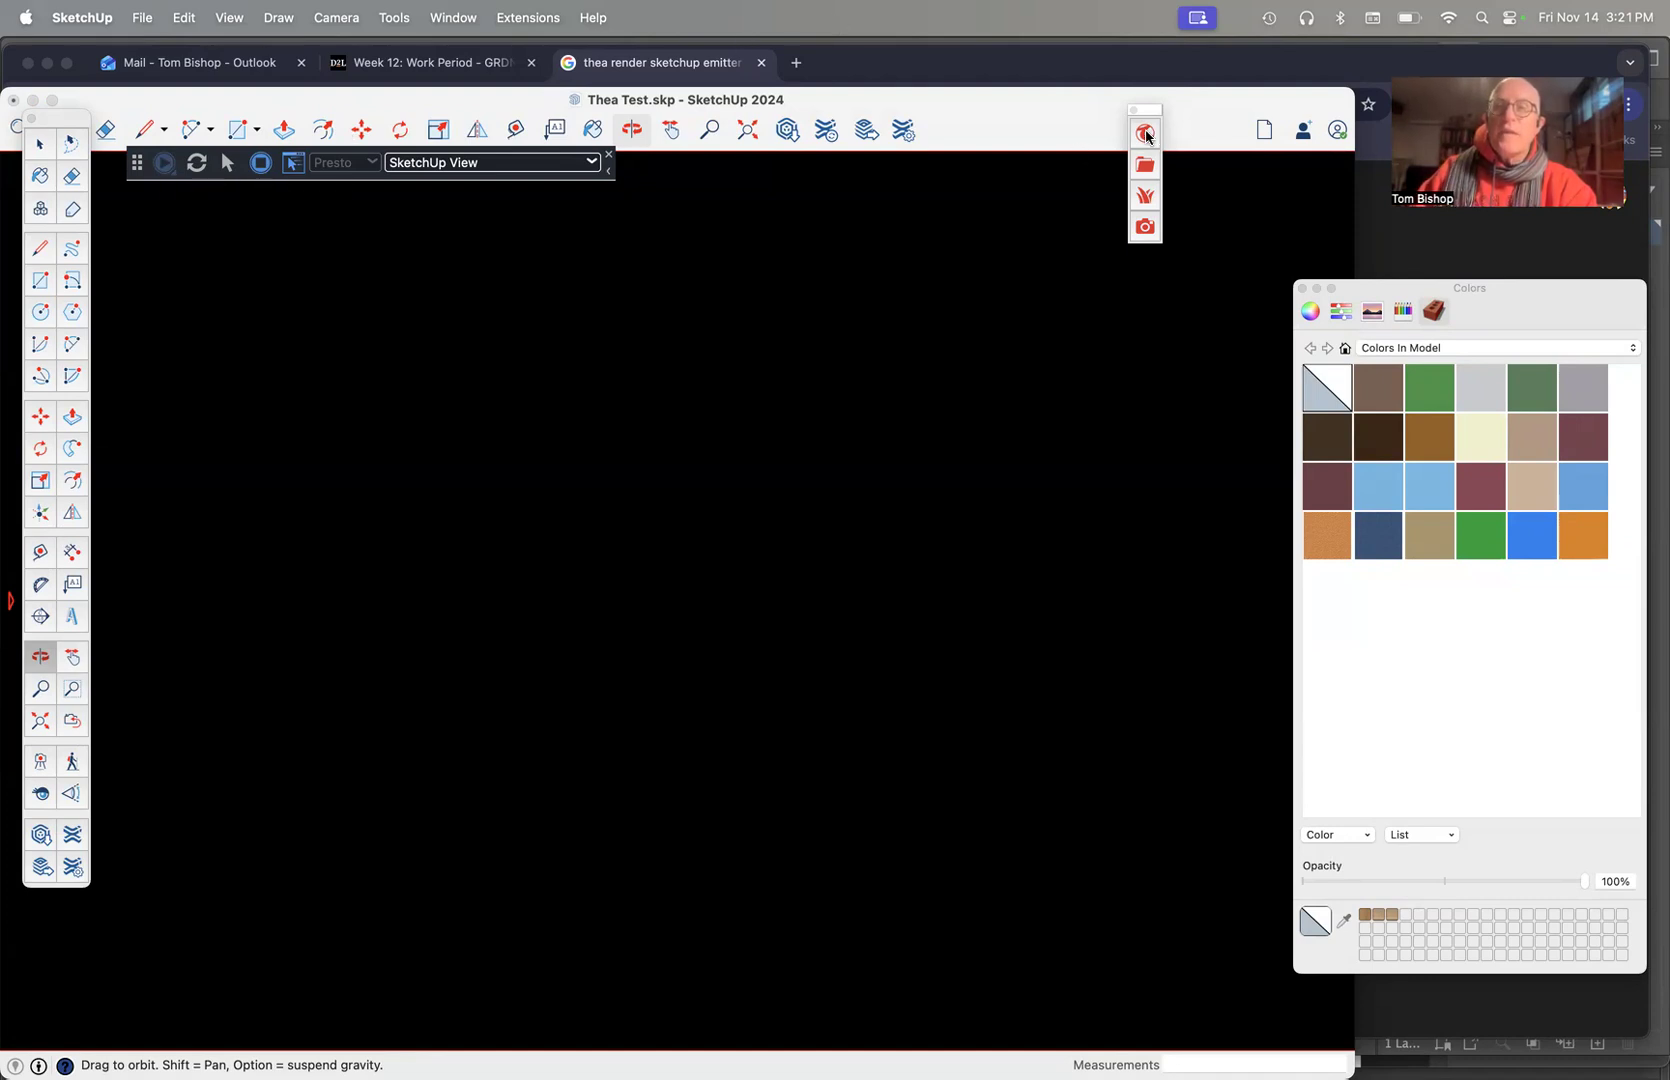
left_click(1145, 134)
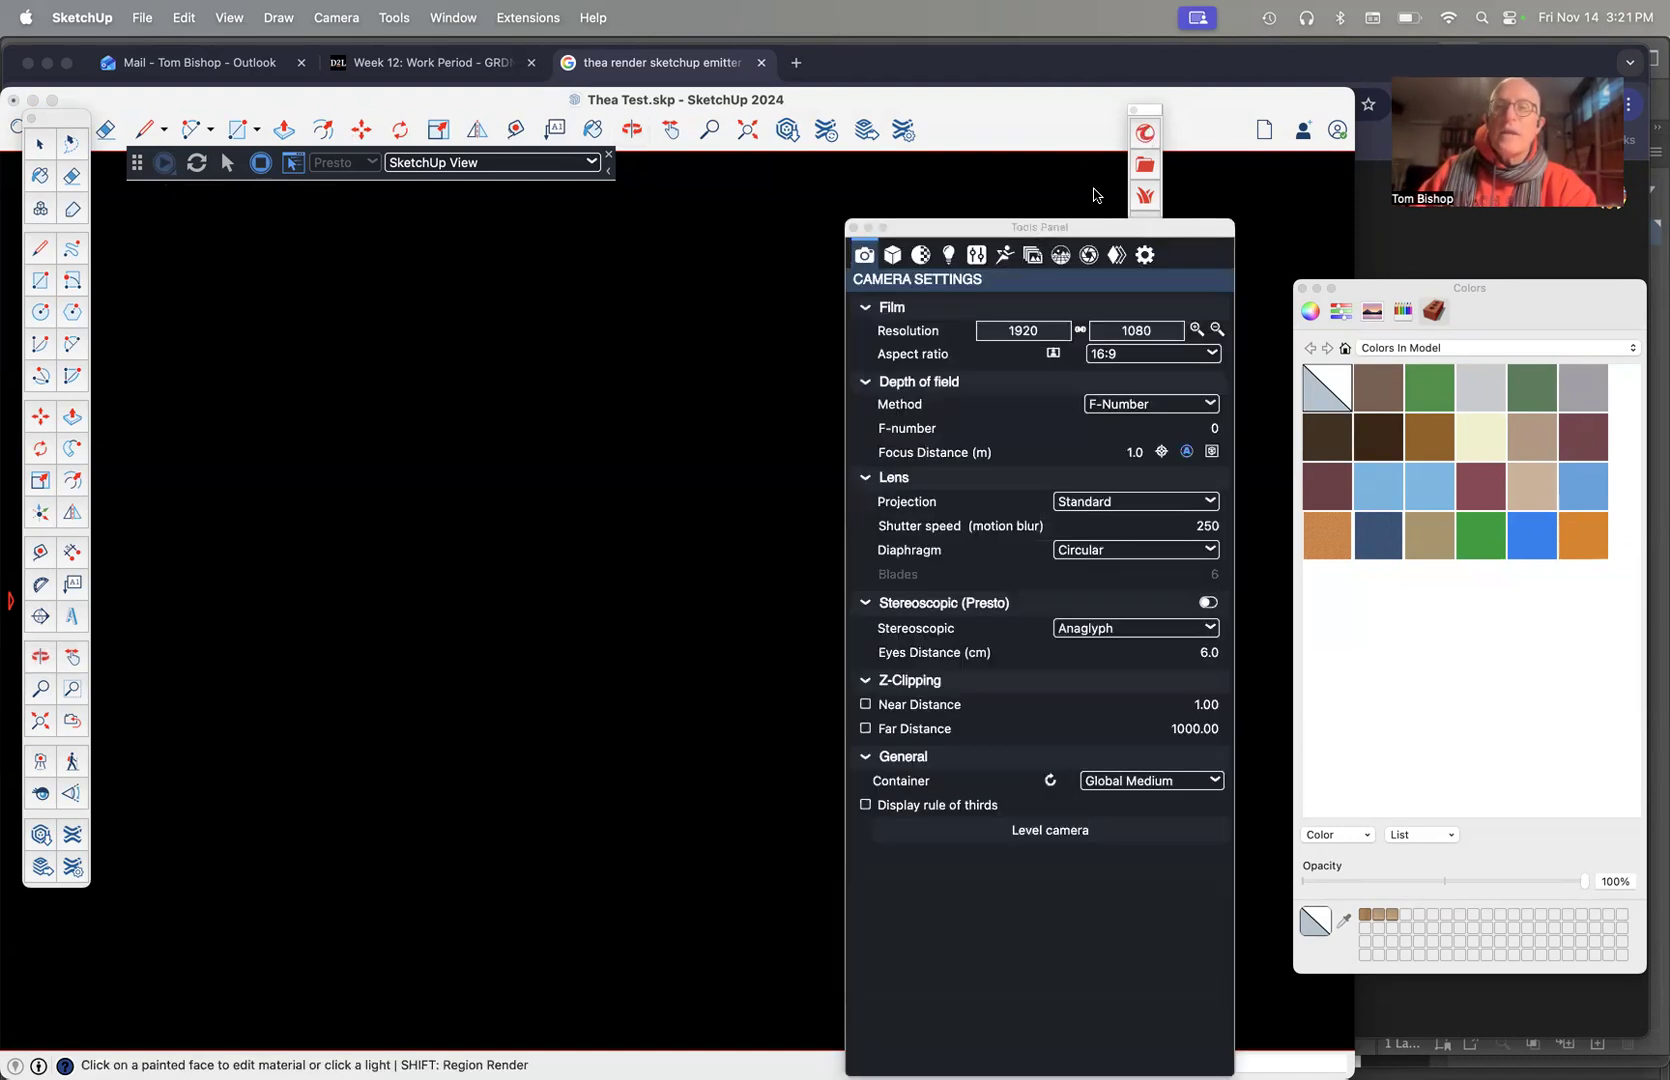
left_click(1064, 257)
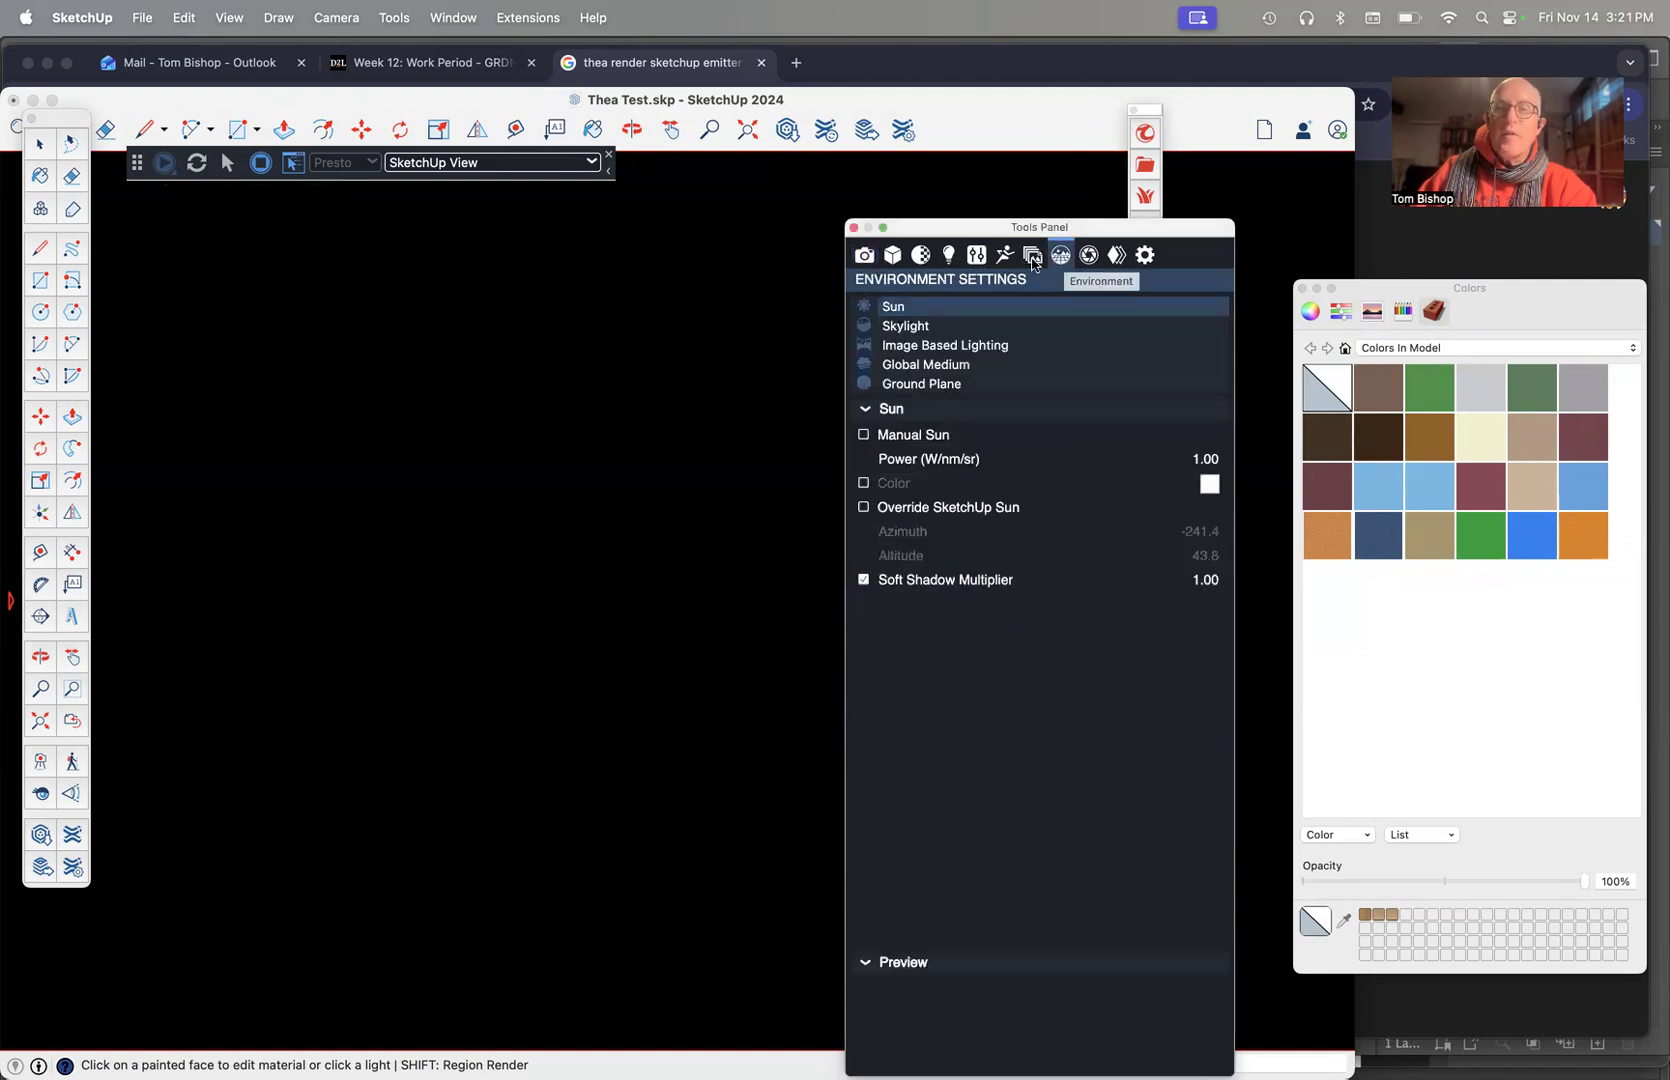
Enable Sun and Skylight lighting for the render and set the sun's power to 0.63
left_click(865, 310)
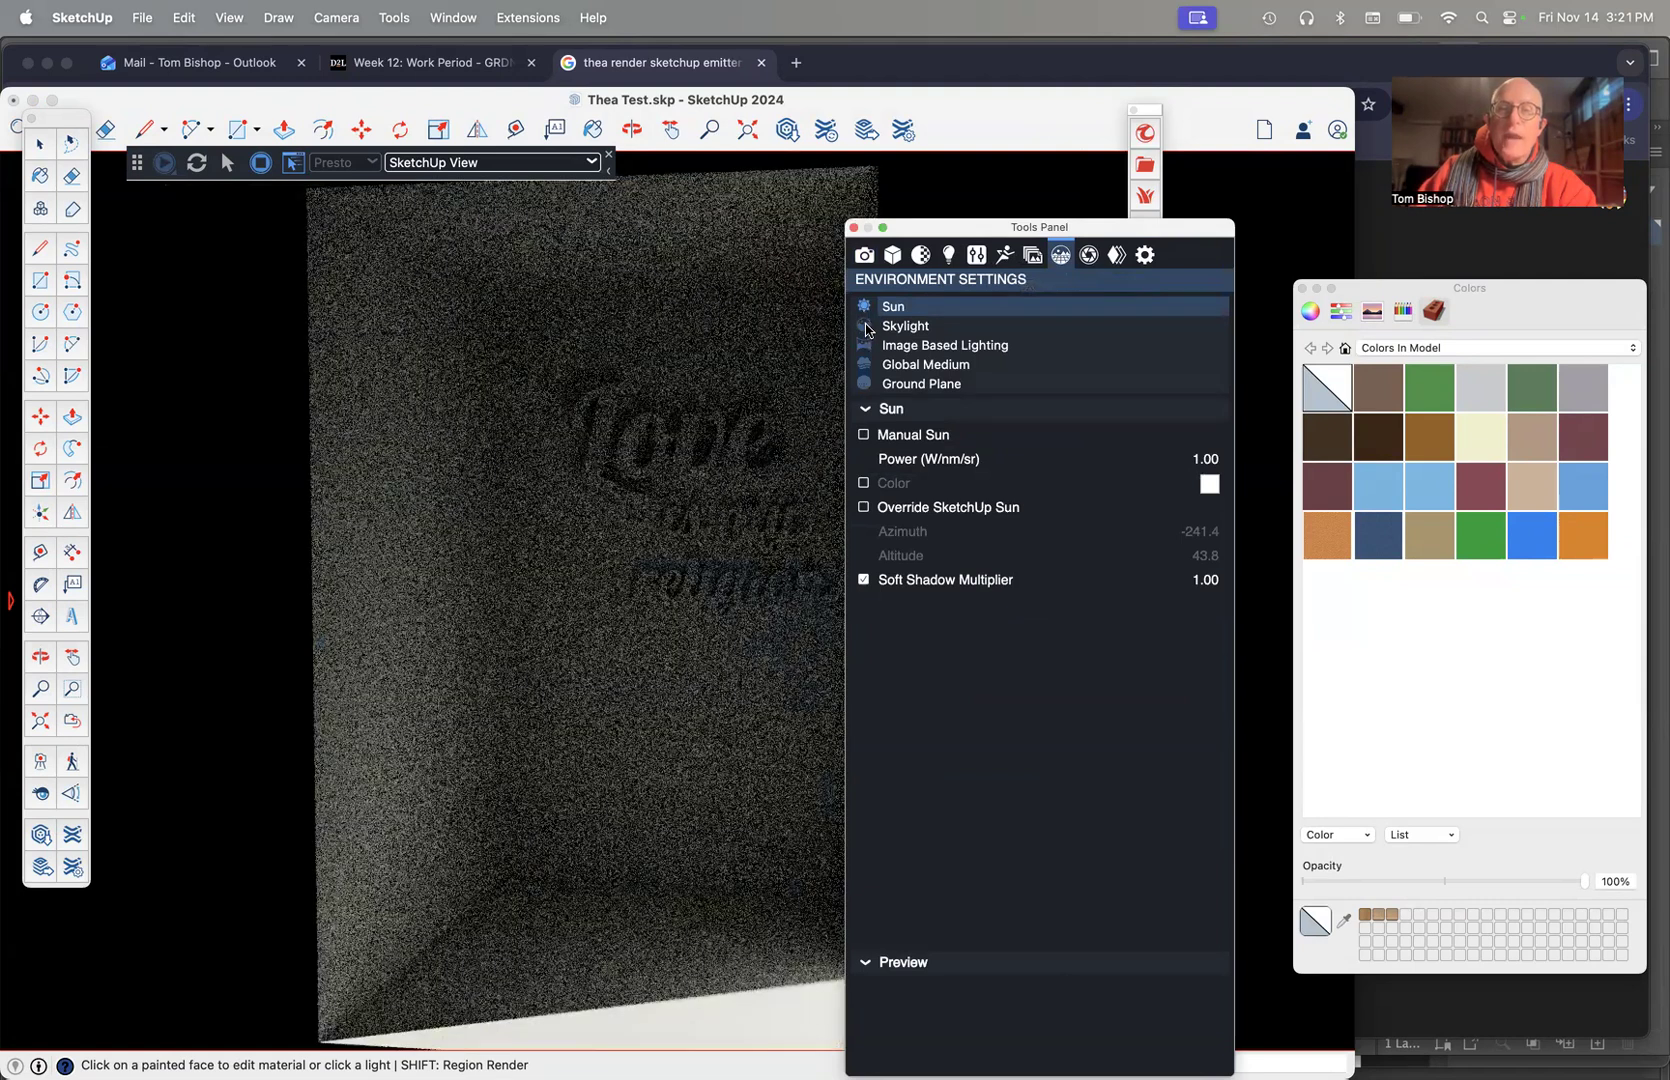
left_click(865, 327)
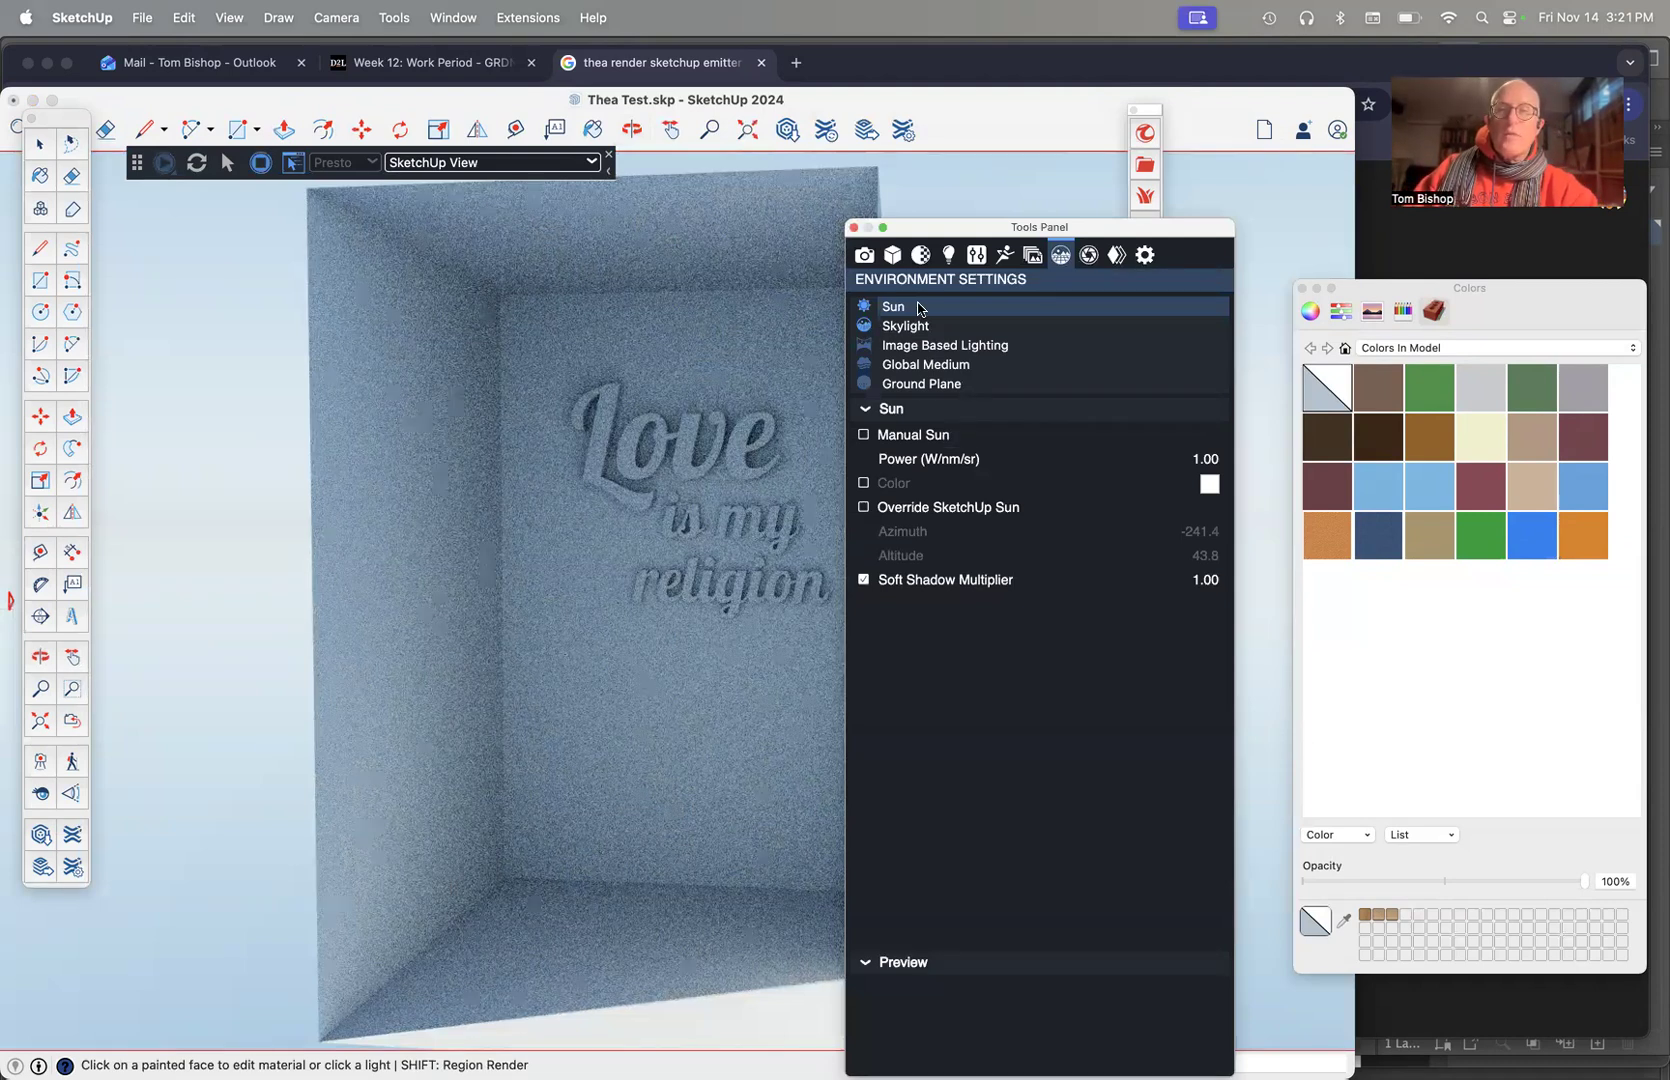
left_click_drag(1194, 455, 853, 504)
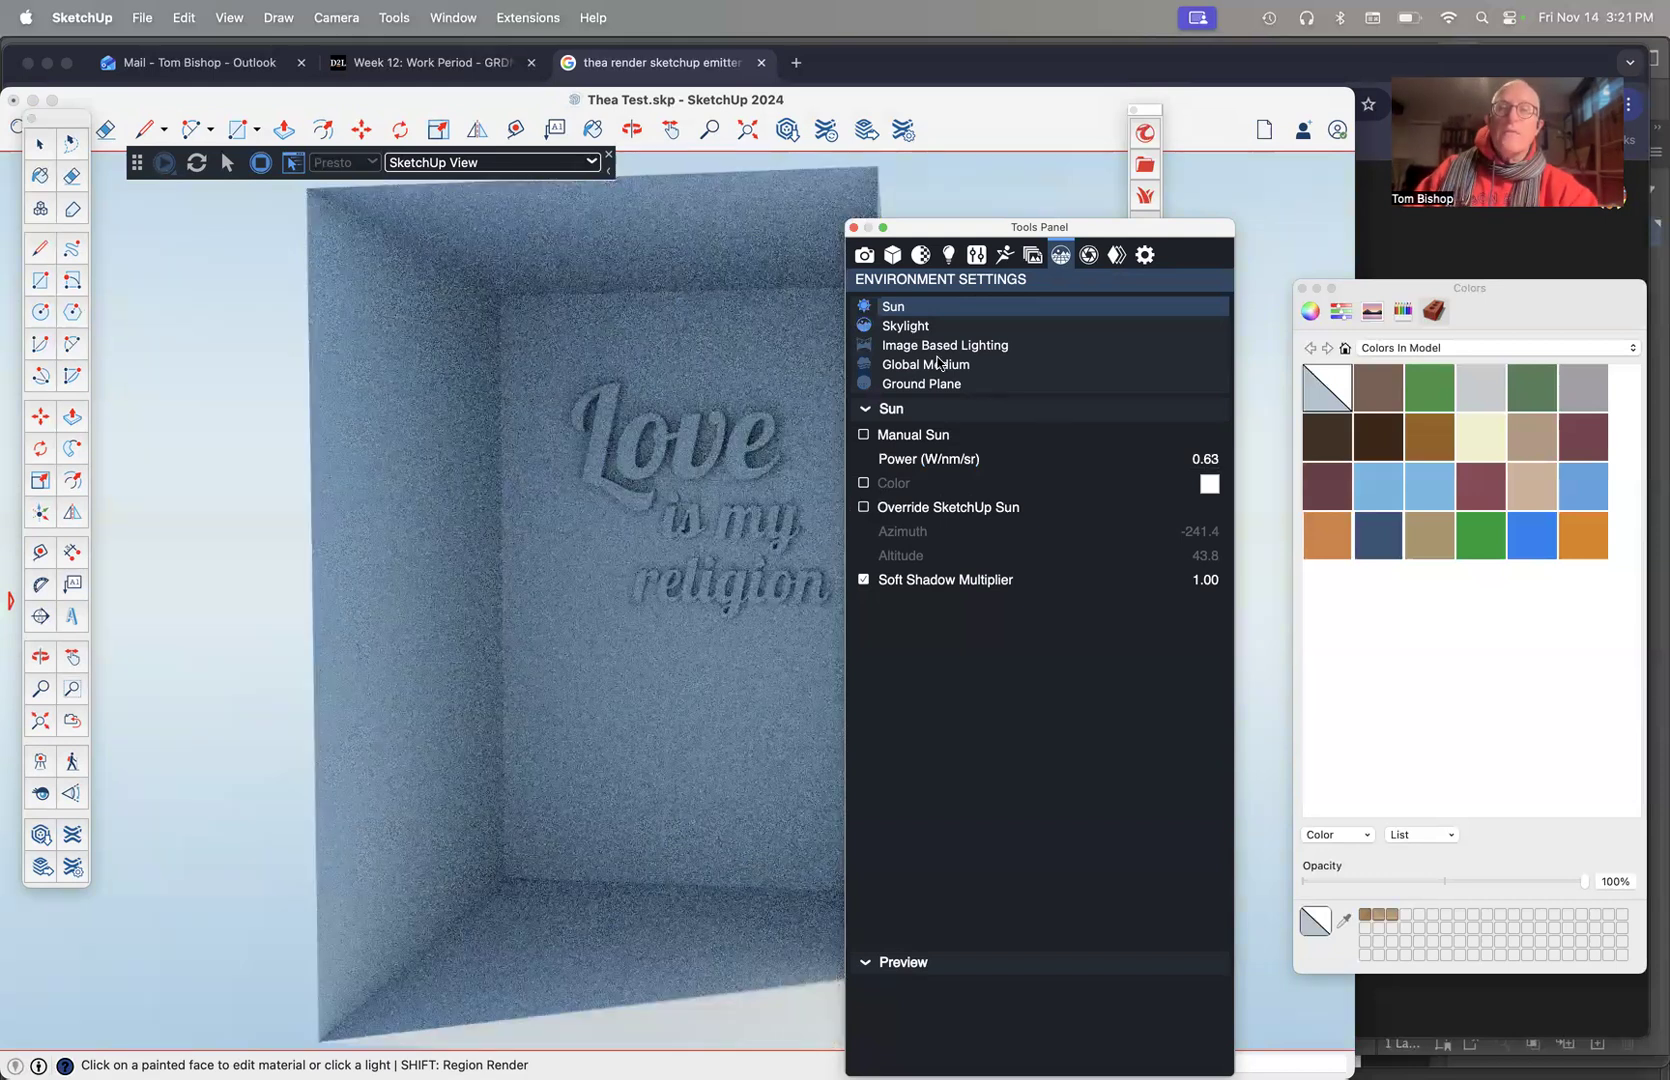
Turn off both the Sun and the Skylight, and stop the interactive render
left_click(864, 309)
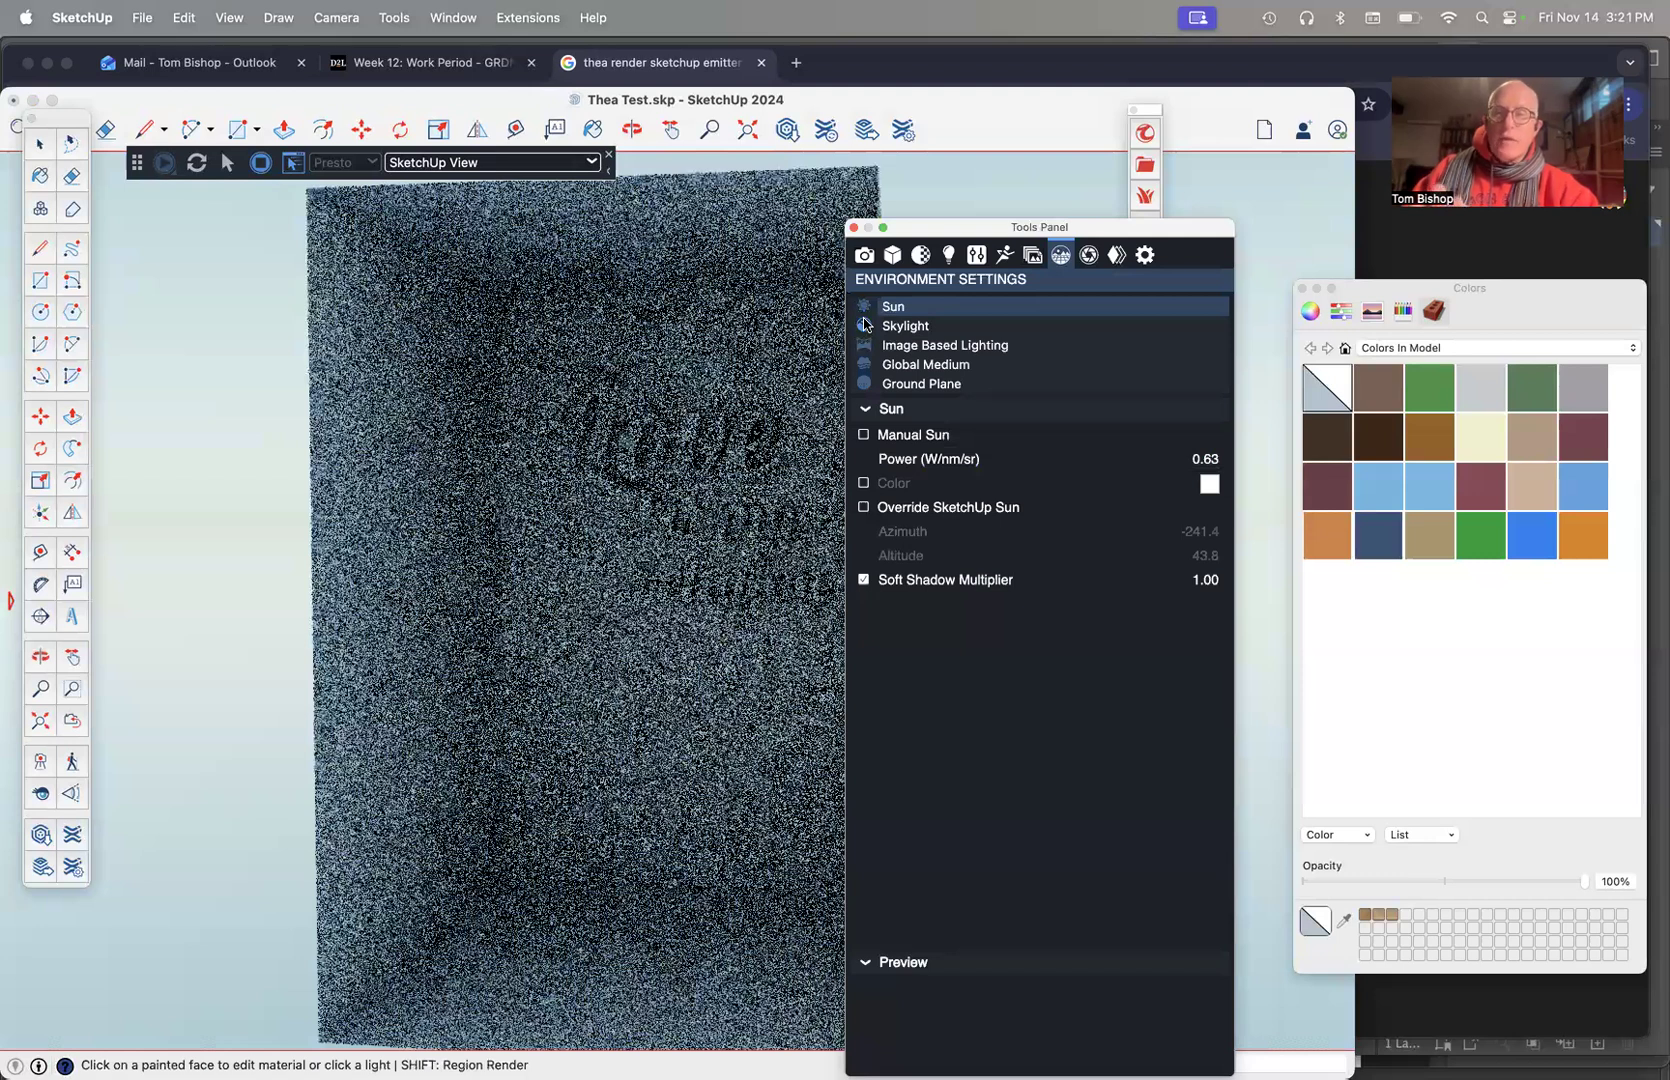
left_click(865, 325)
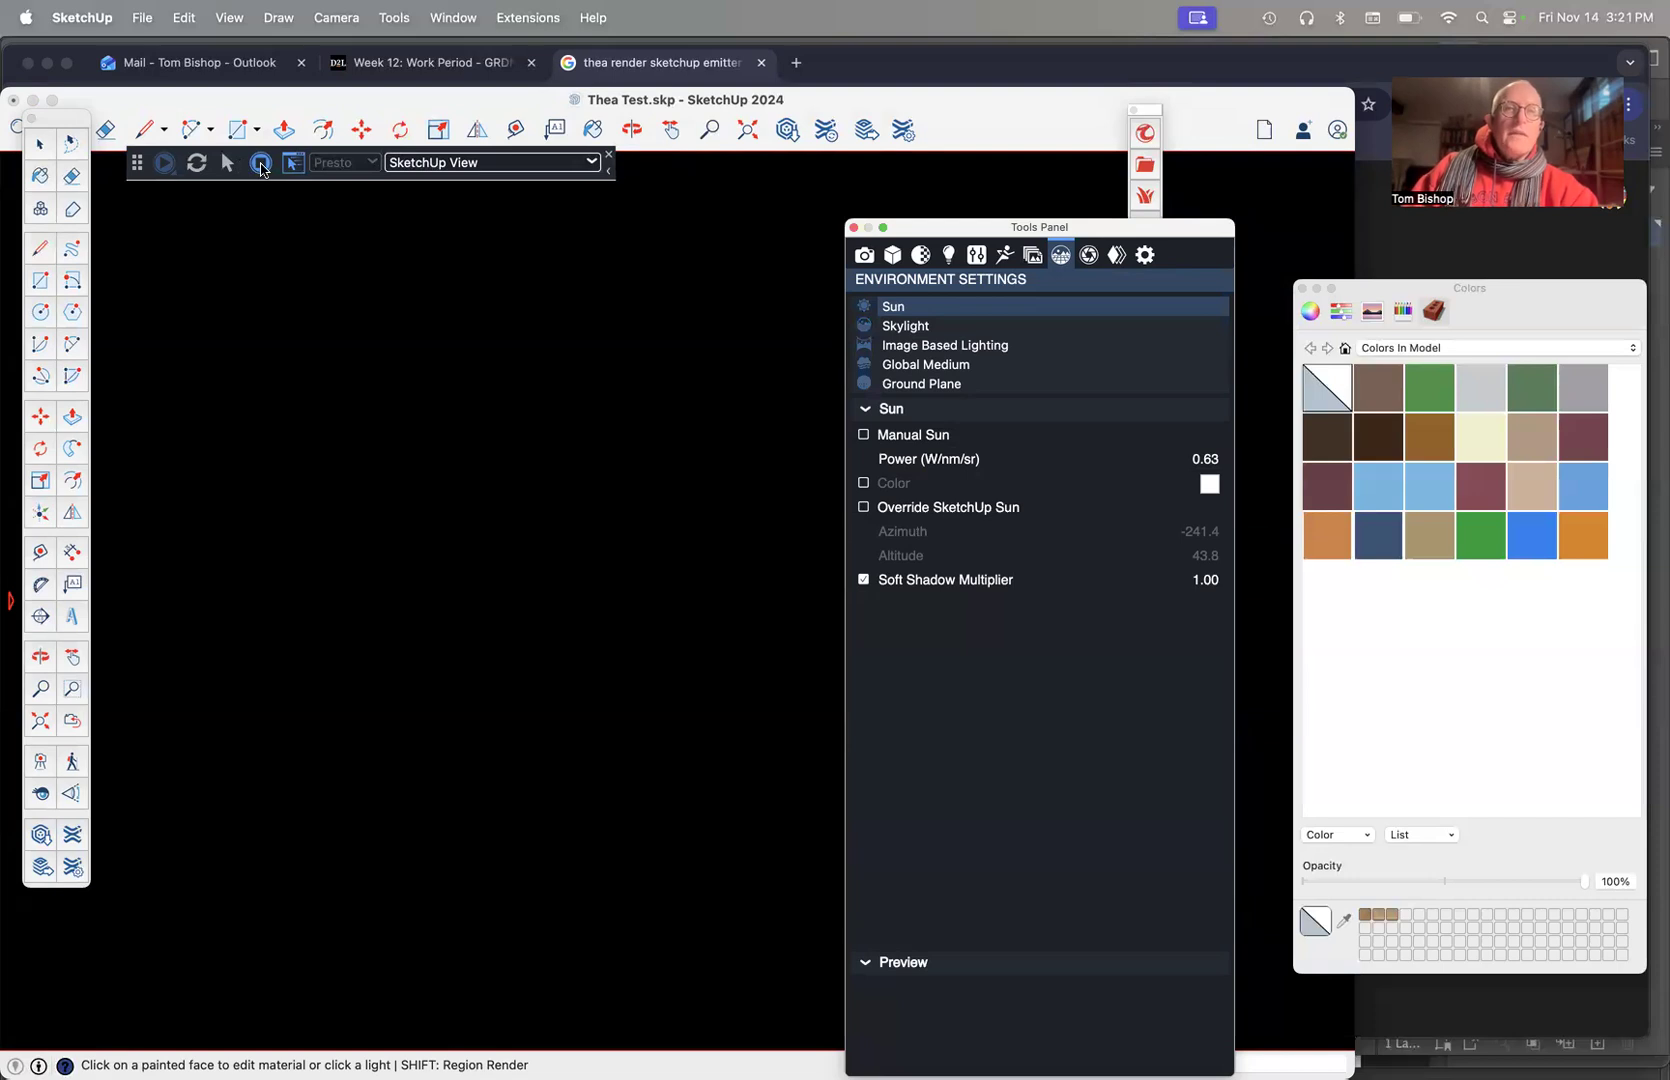
left_click(261, 164)
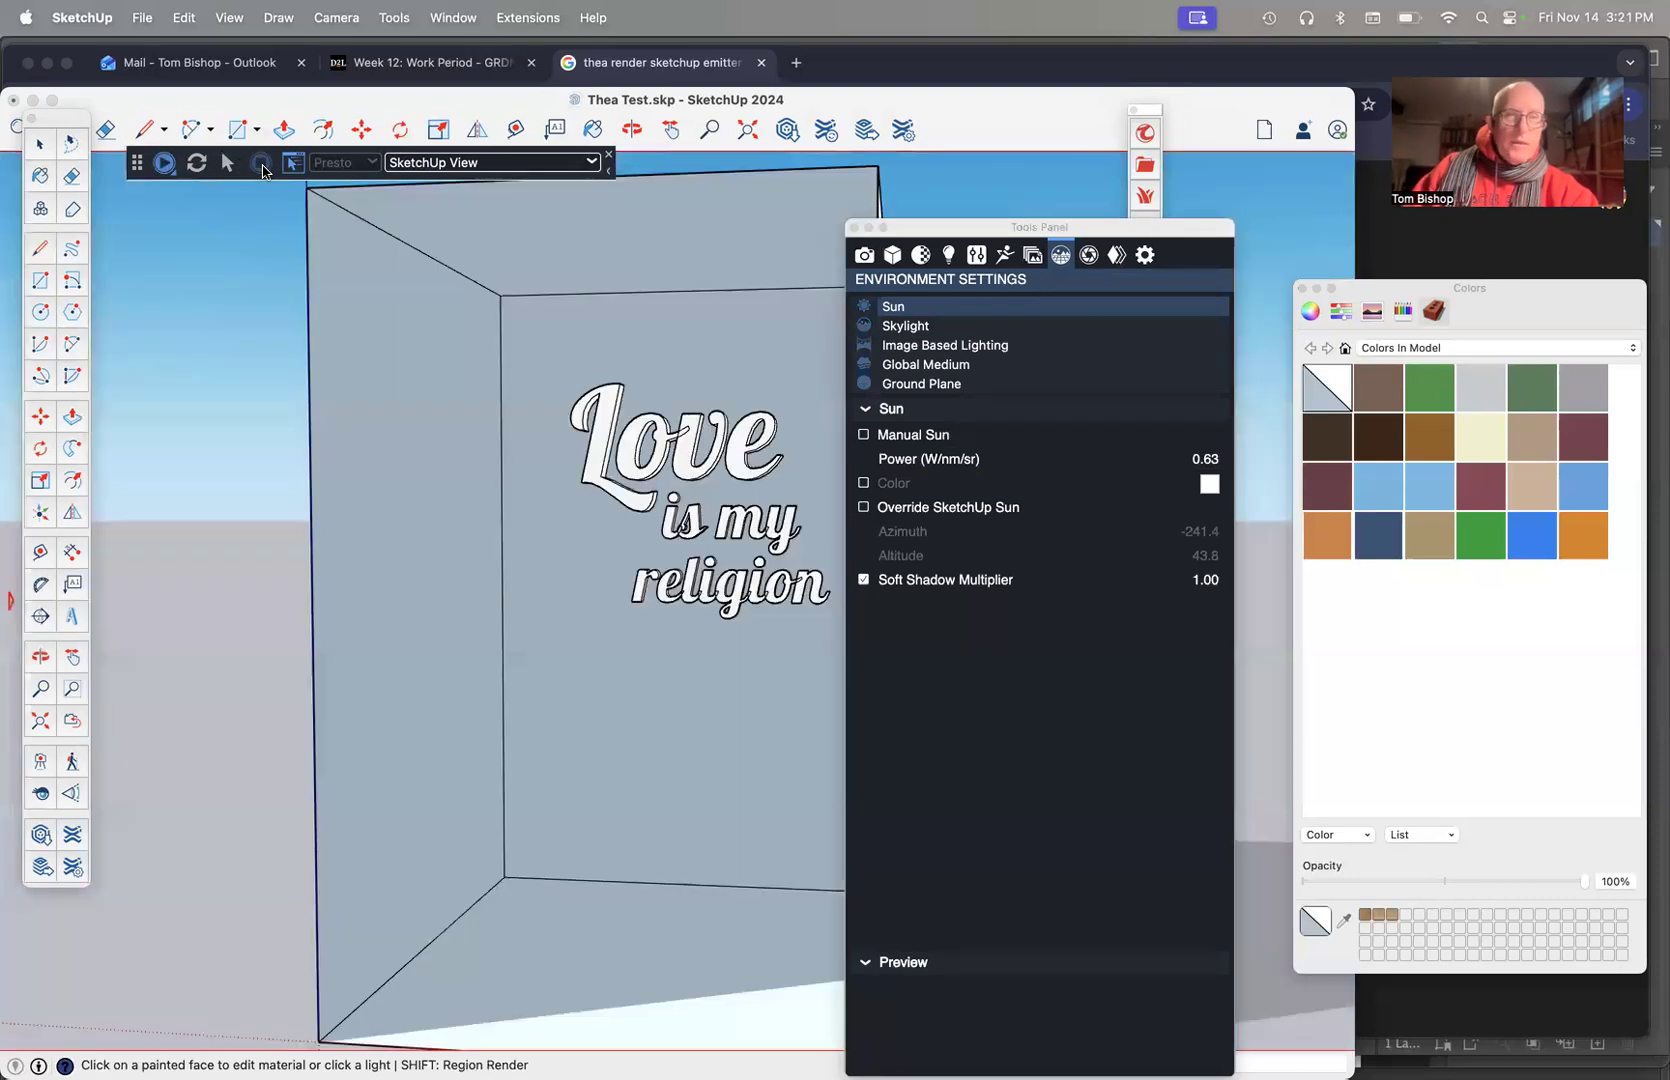
Check which render display modes are available besides SketchUp View, and close the Thea tools window
left_click(518, 163)
left_click(518, 163)
left_click(518, 163)
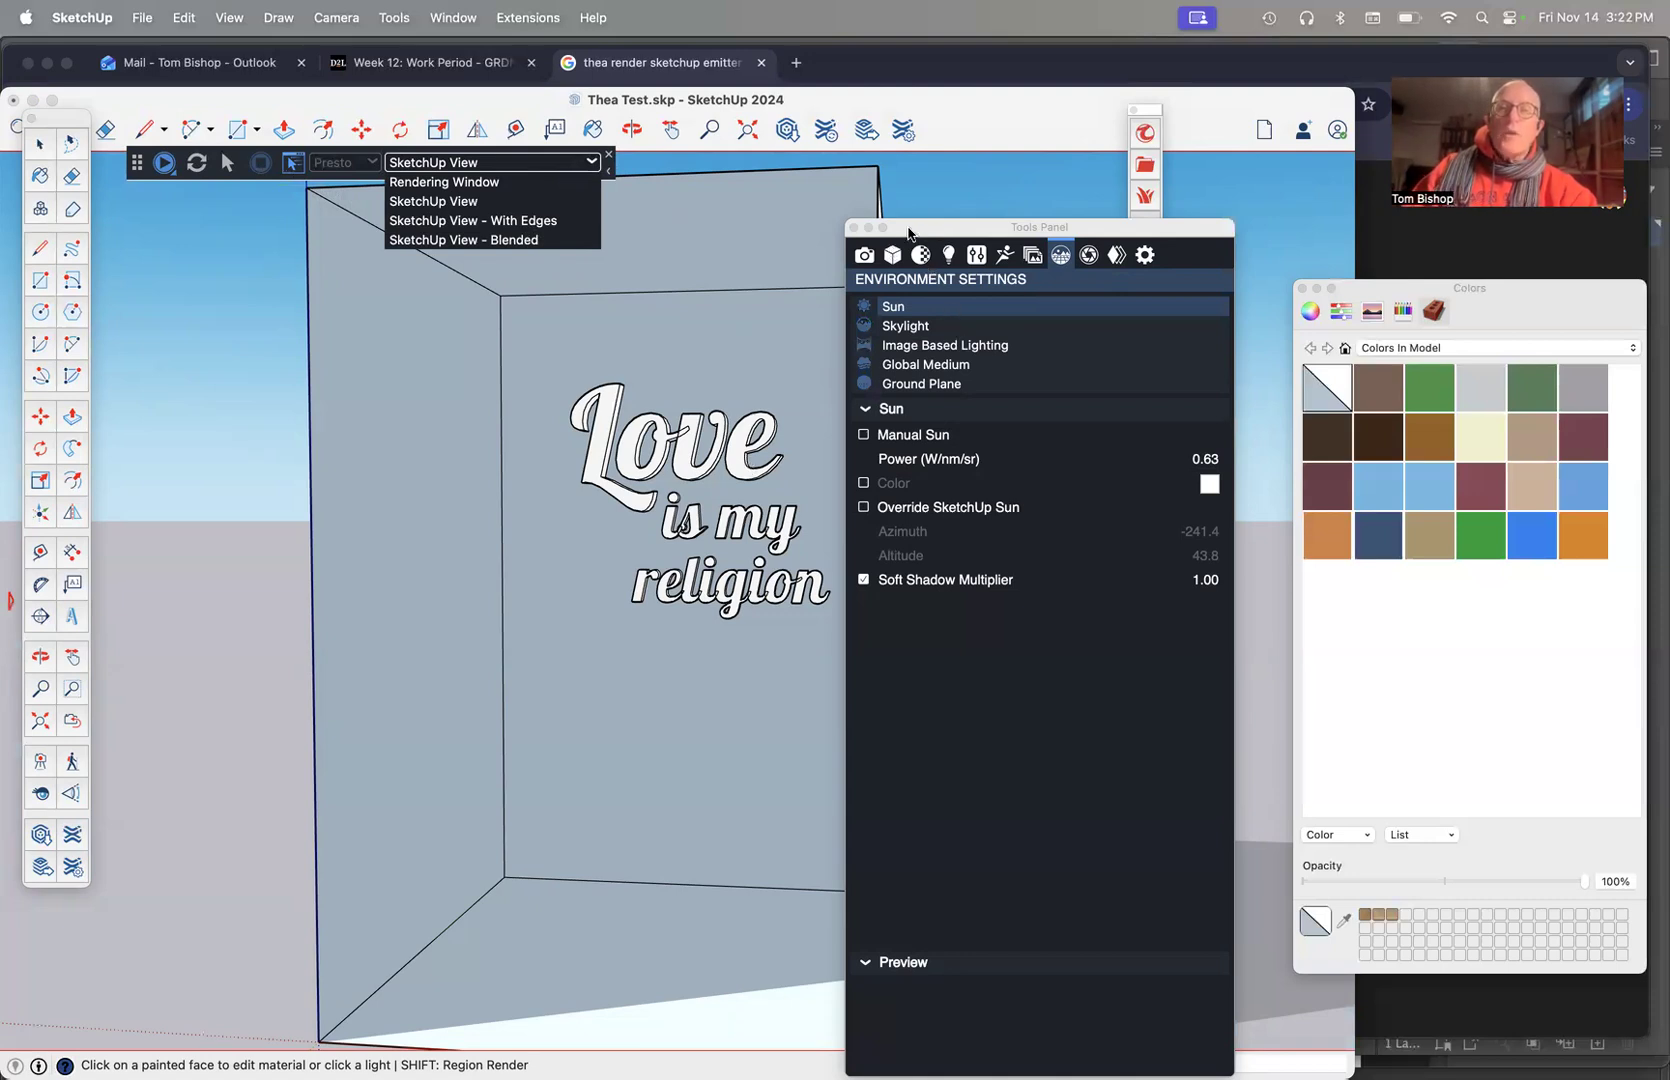
left_click_drag(945, 234, 1002, 193)
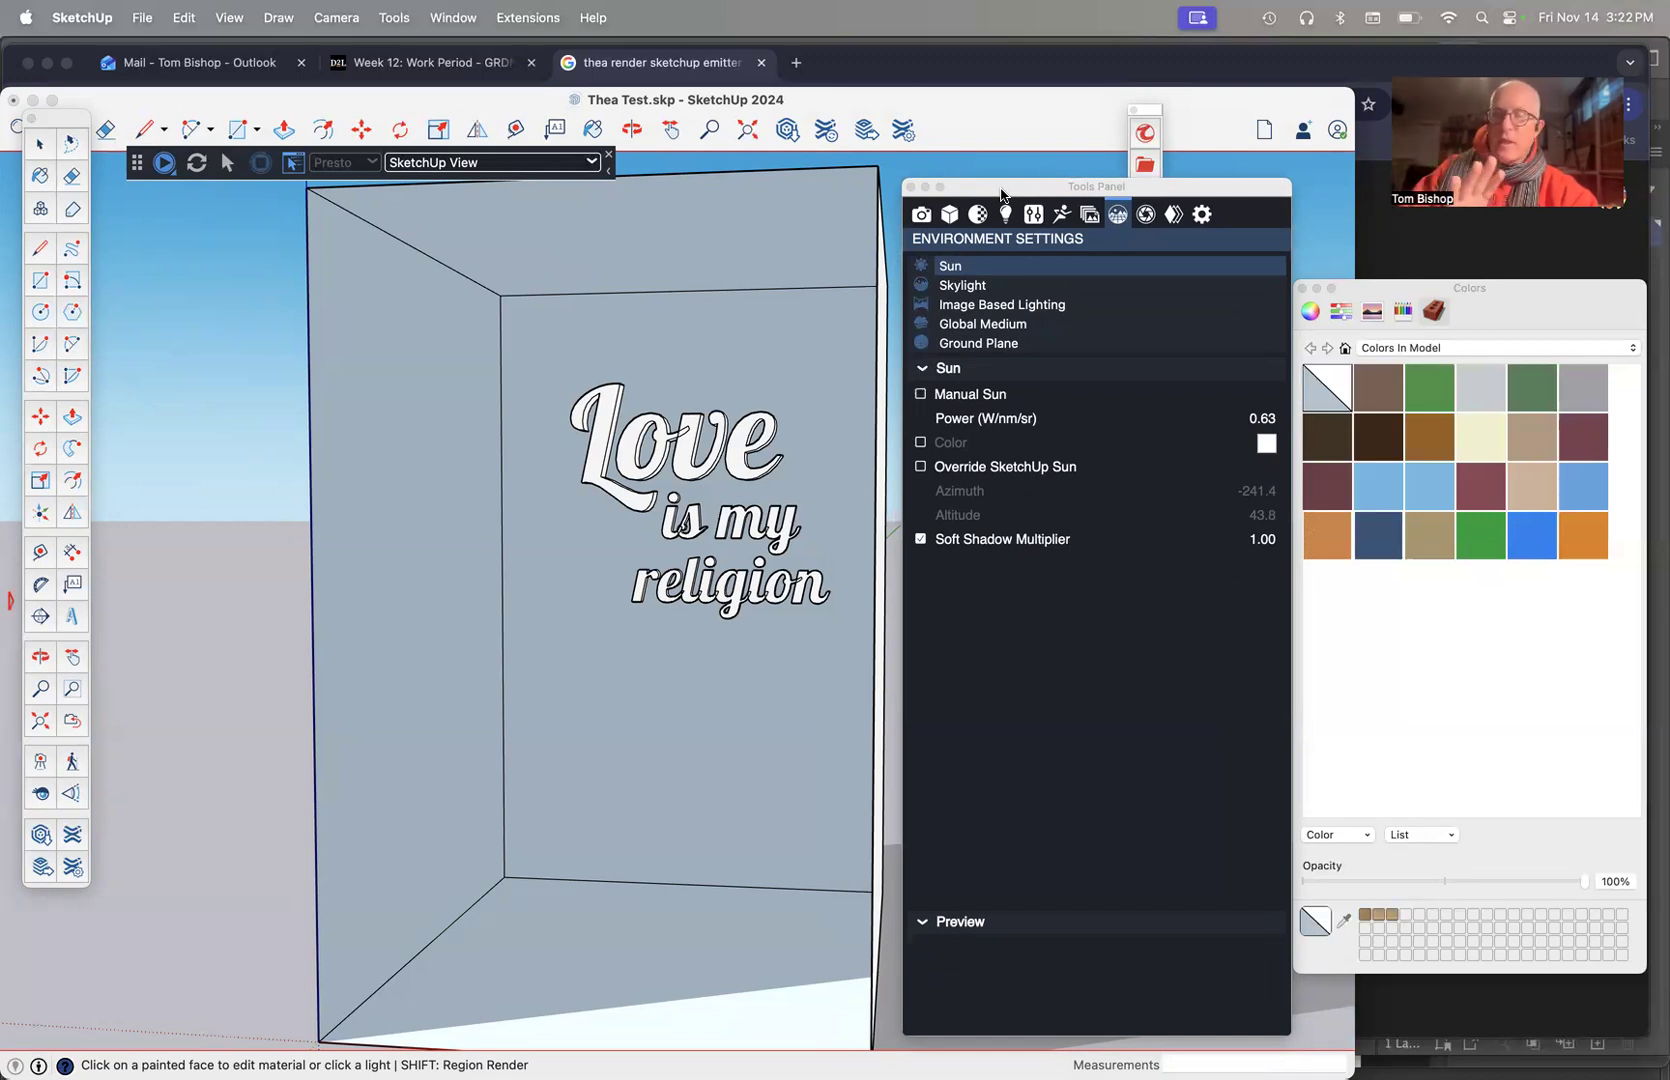
left_click(909, 188)
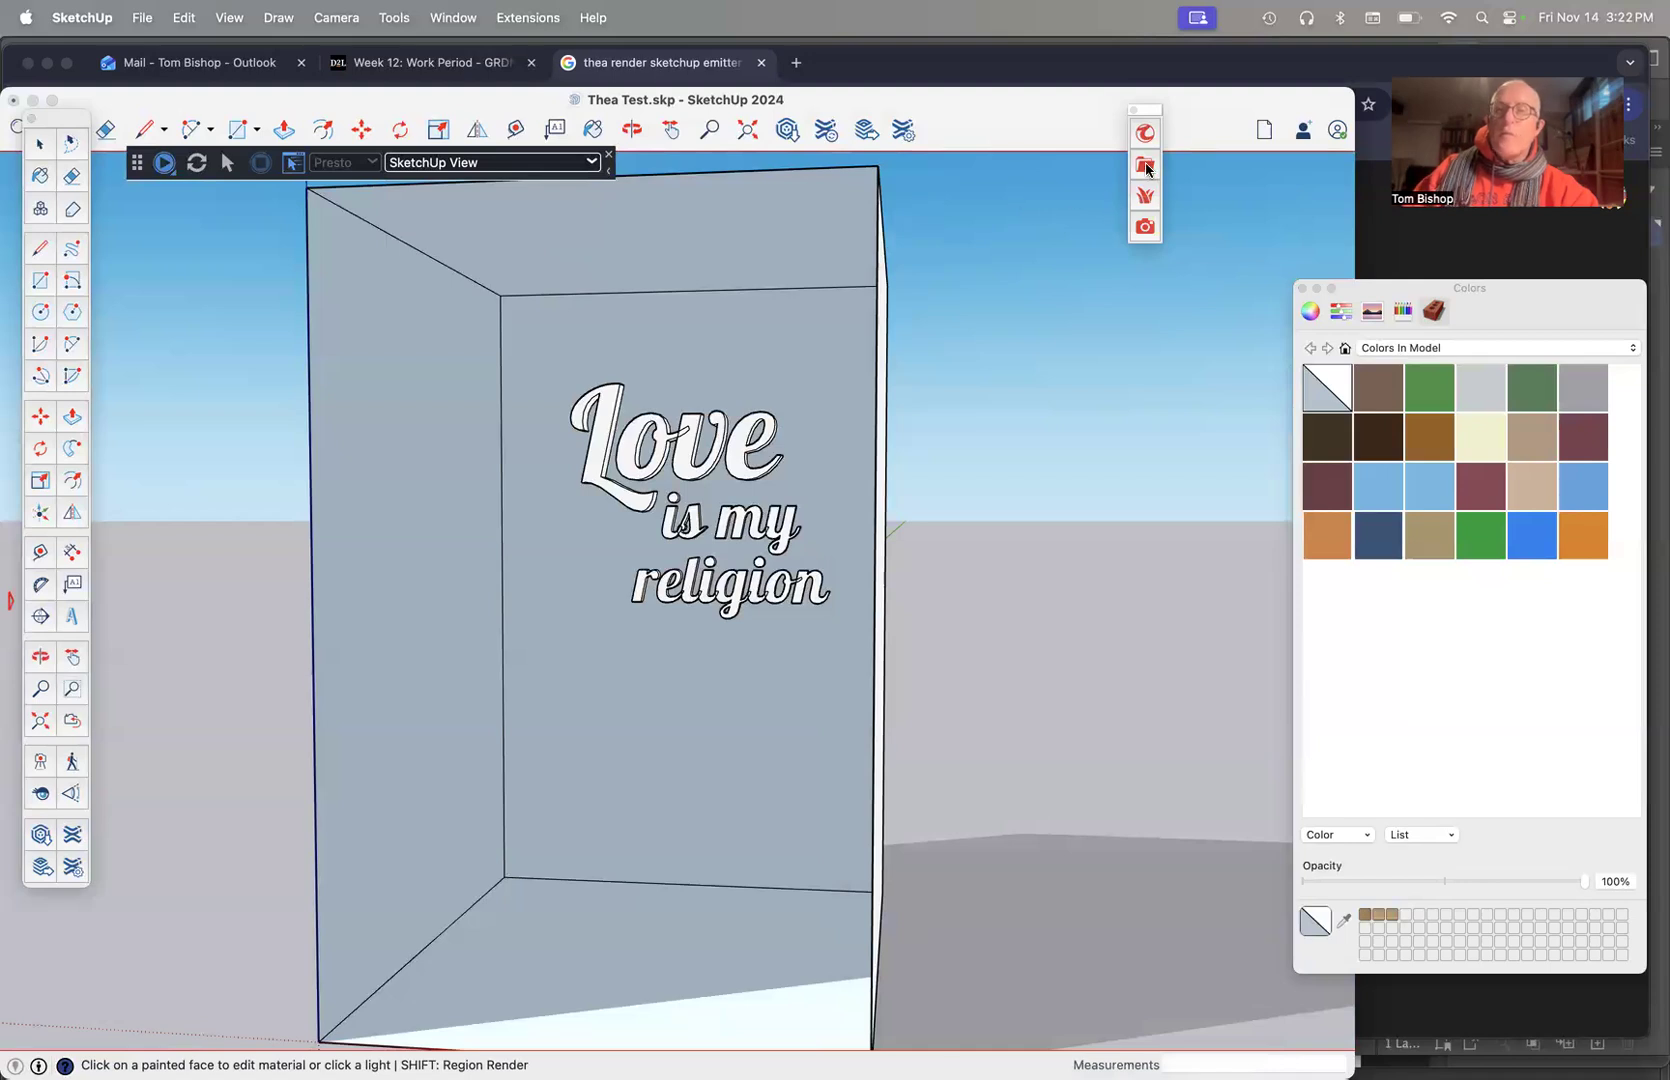
Browse the Thea material folders and load Blue II metallic from Metallic Car Paints as the paint material
left_click(1146, 166)
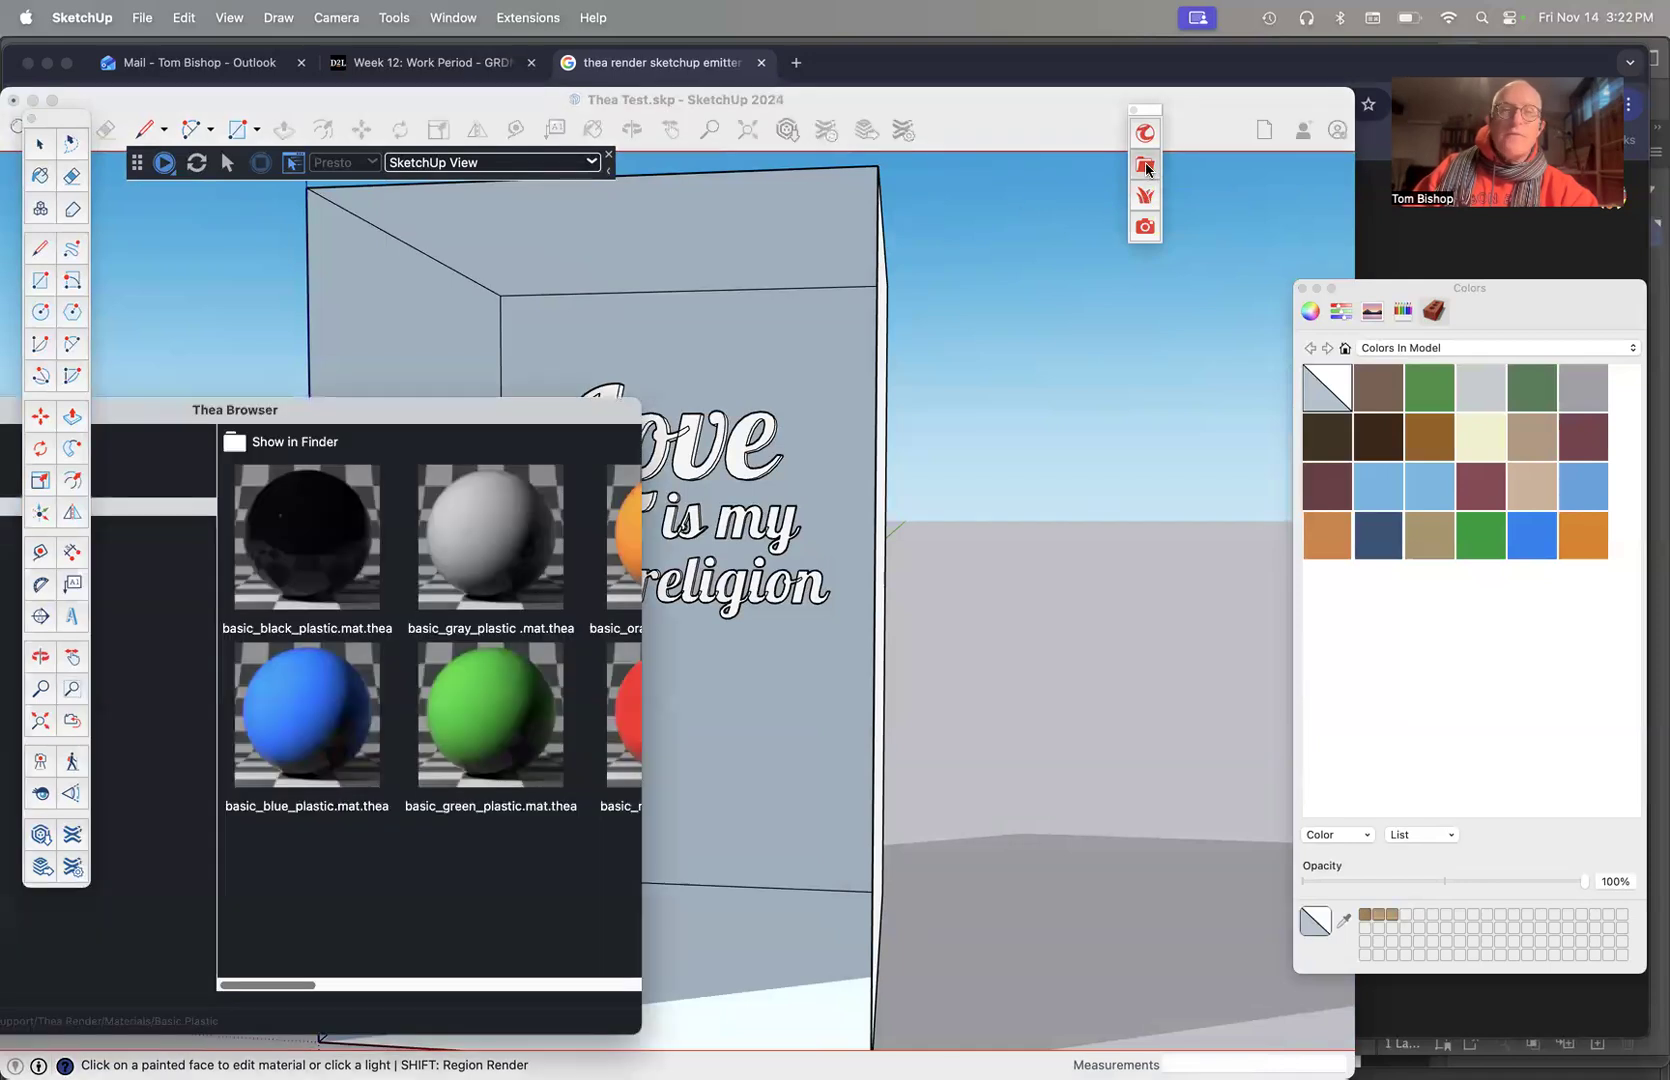
left_click_drag(443, 413, 816, 240)
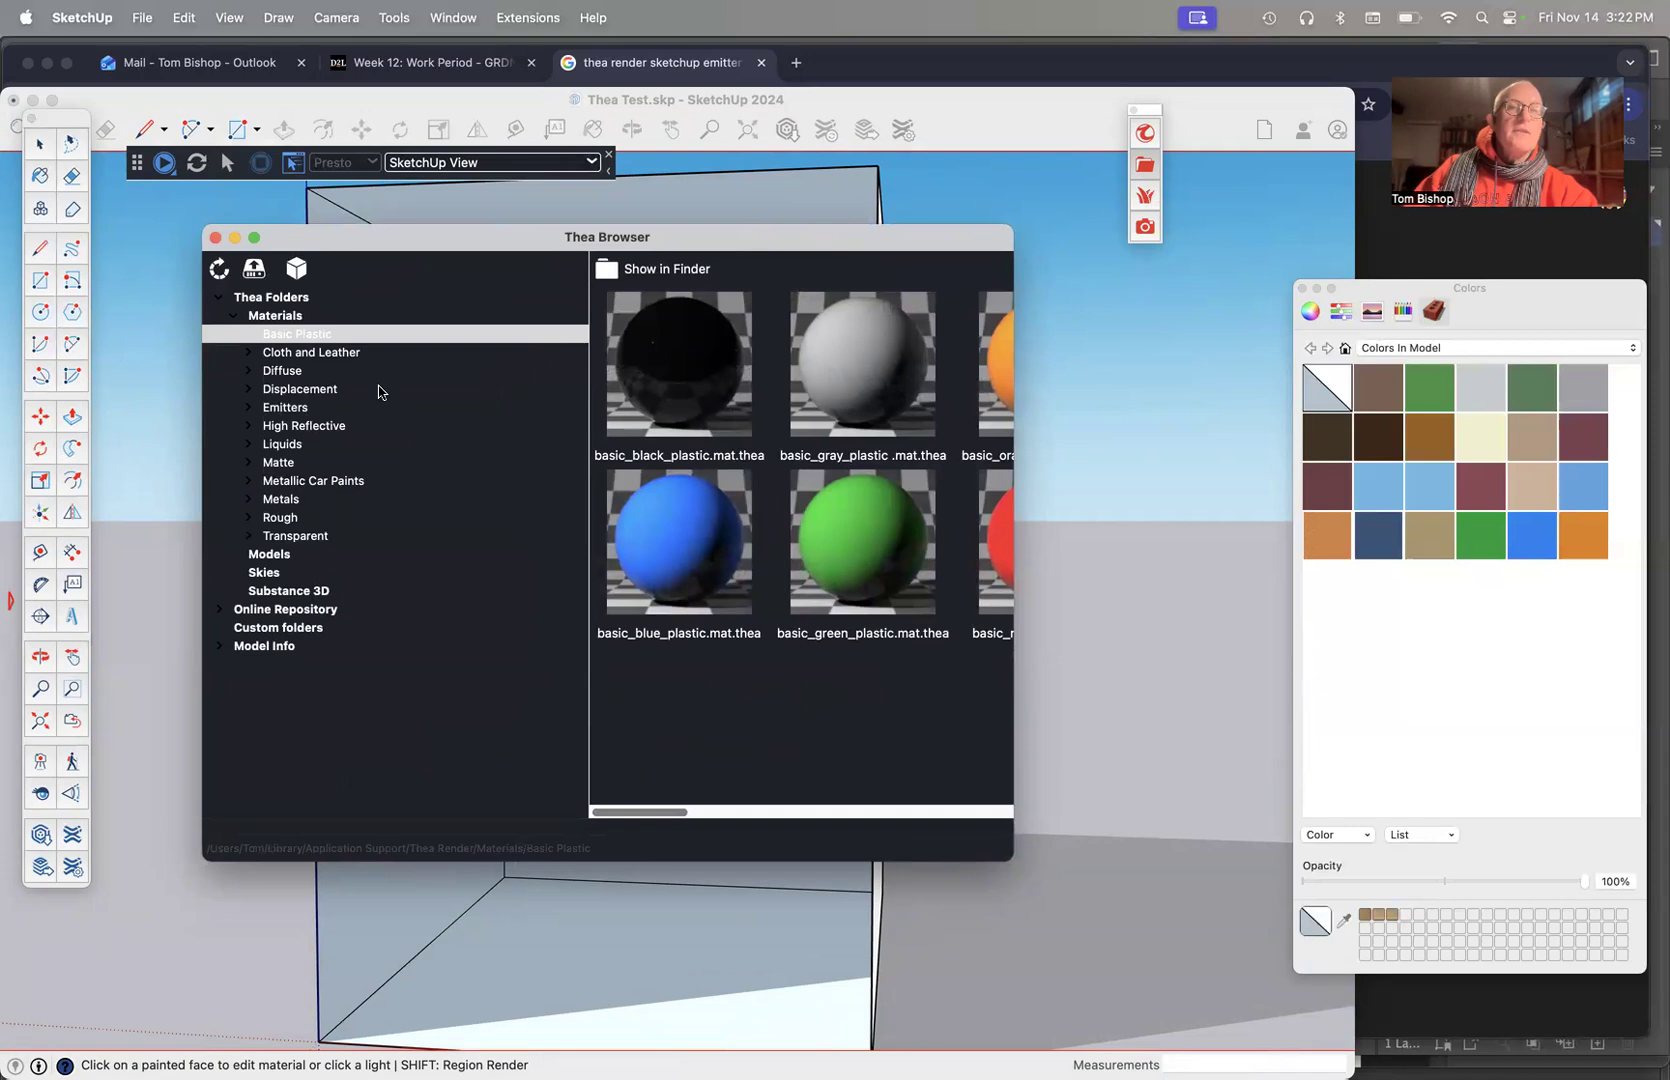
left_click(284, 354)
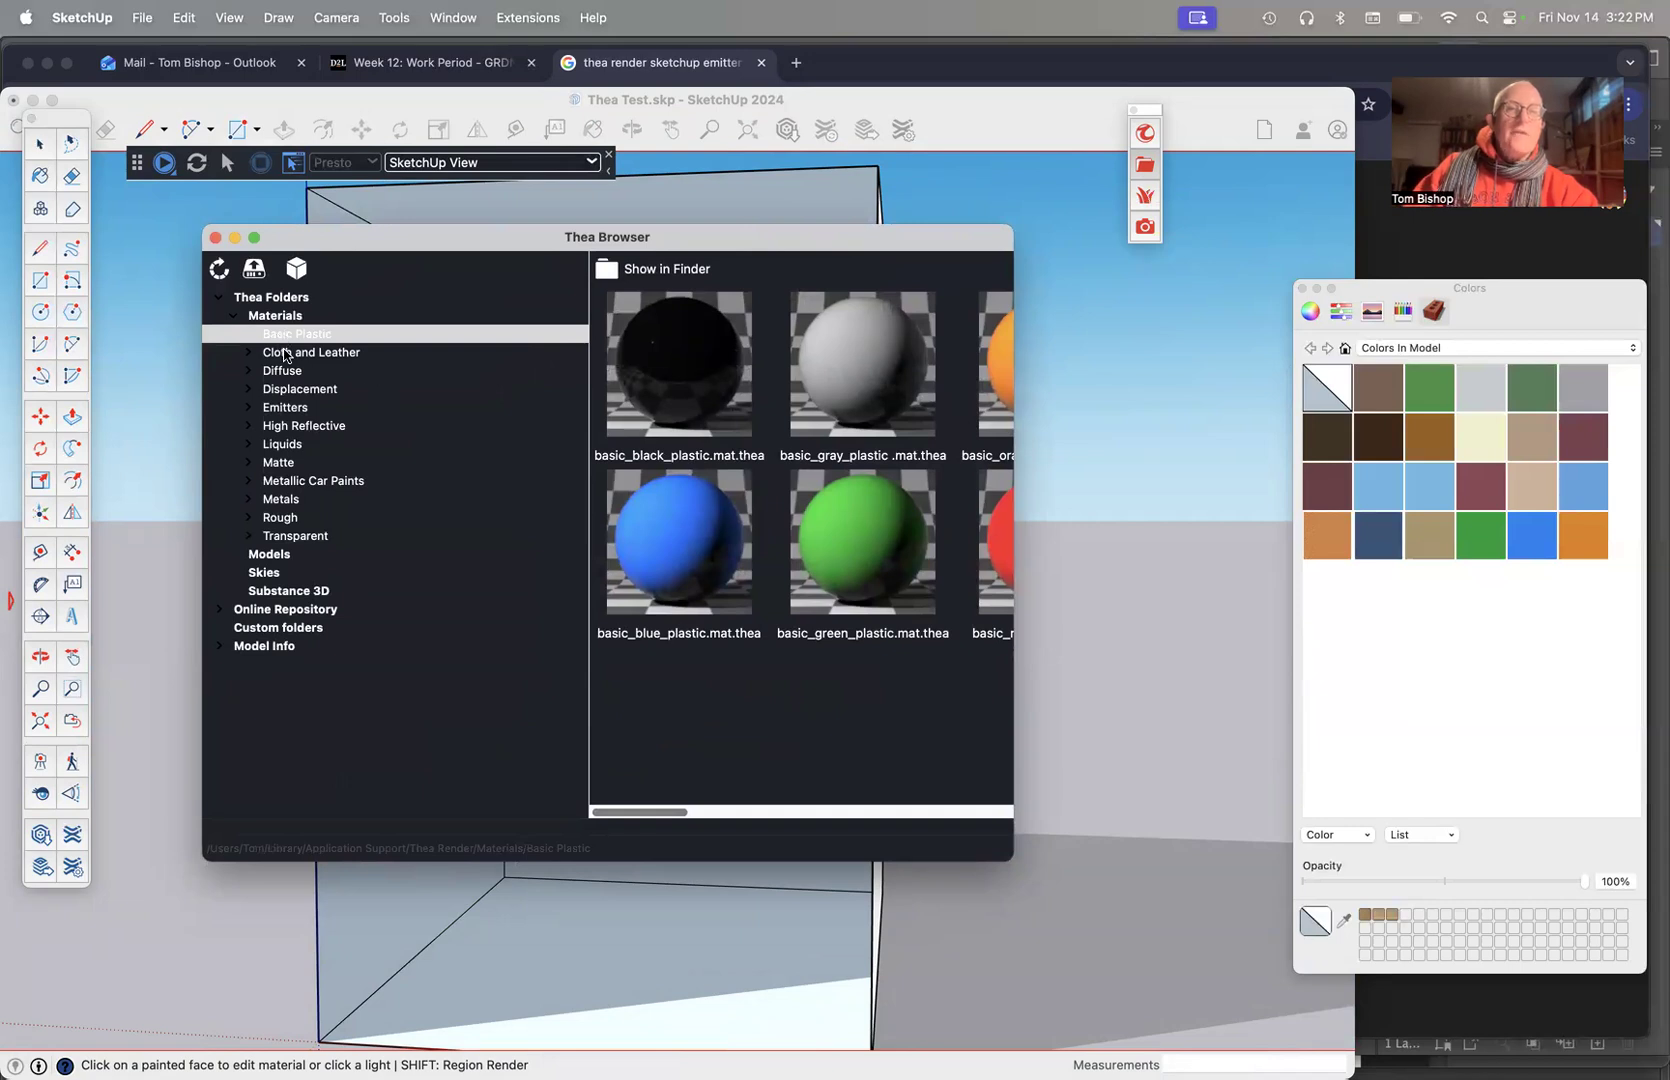
left_click(291, 391)
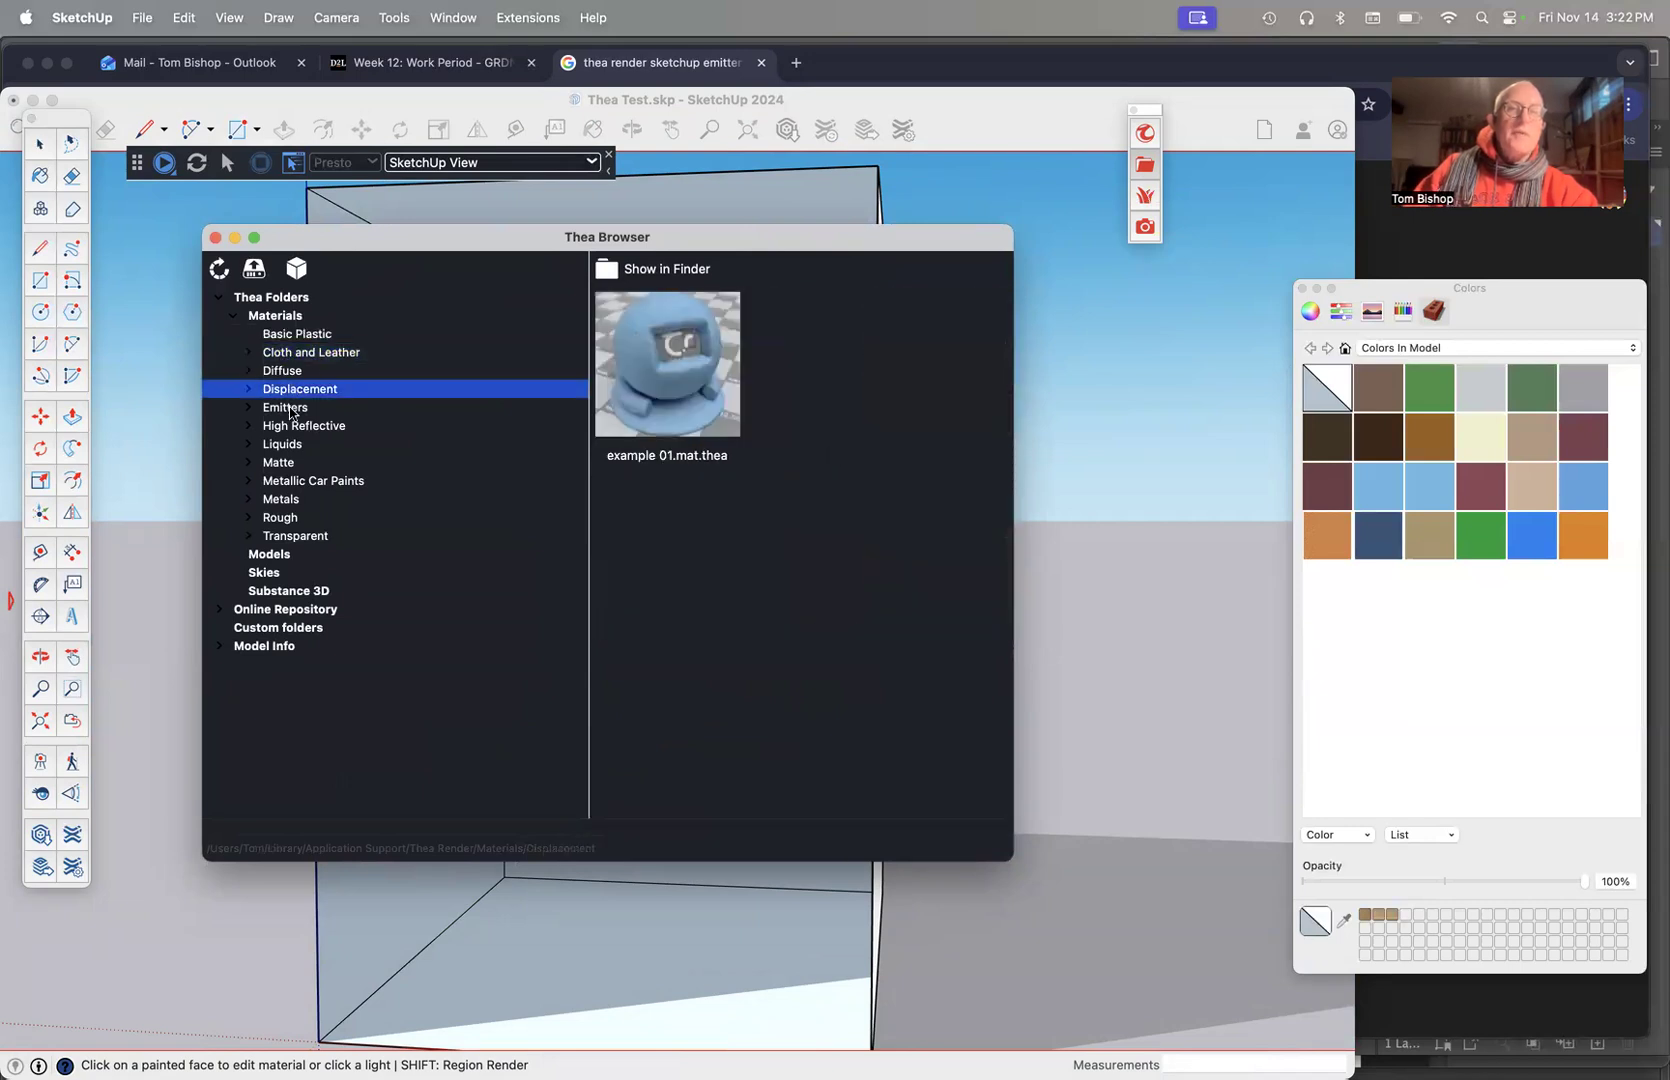
left_click(291, 409)
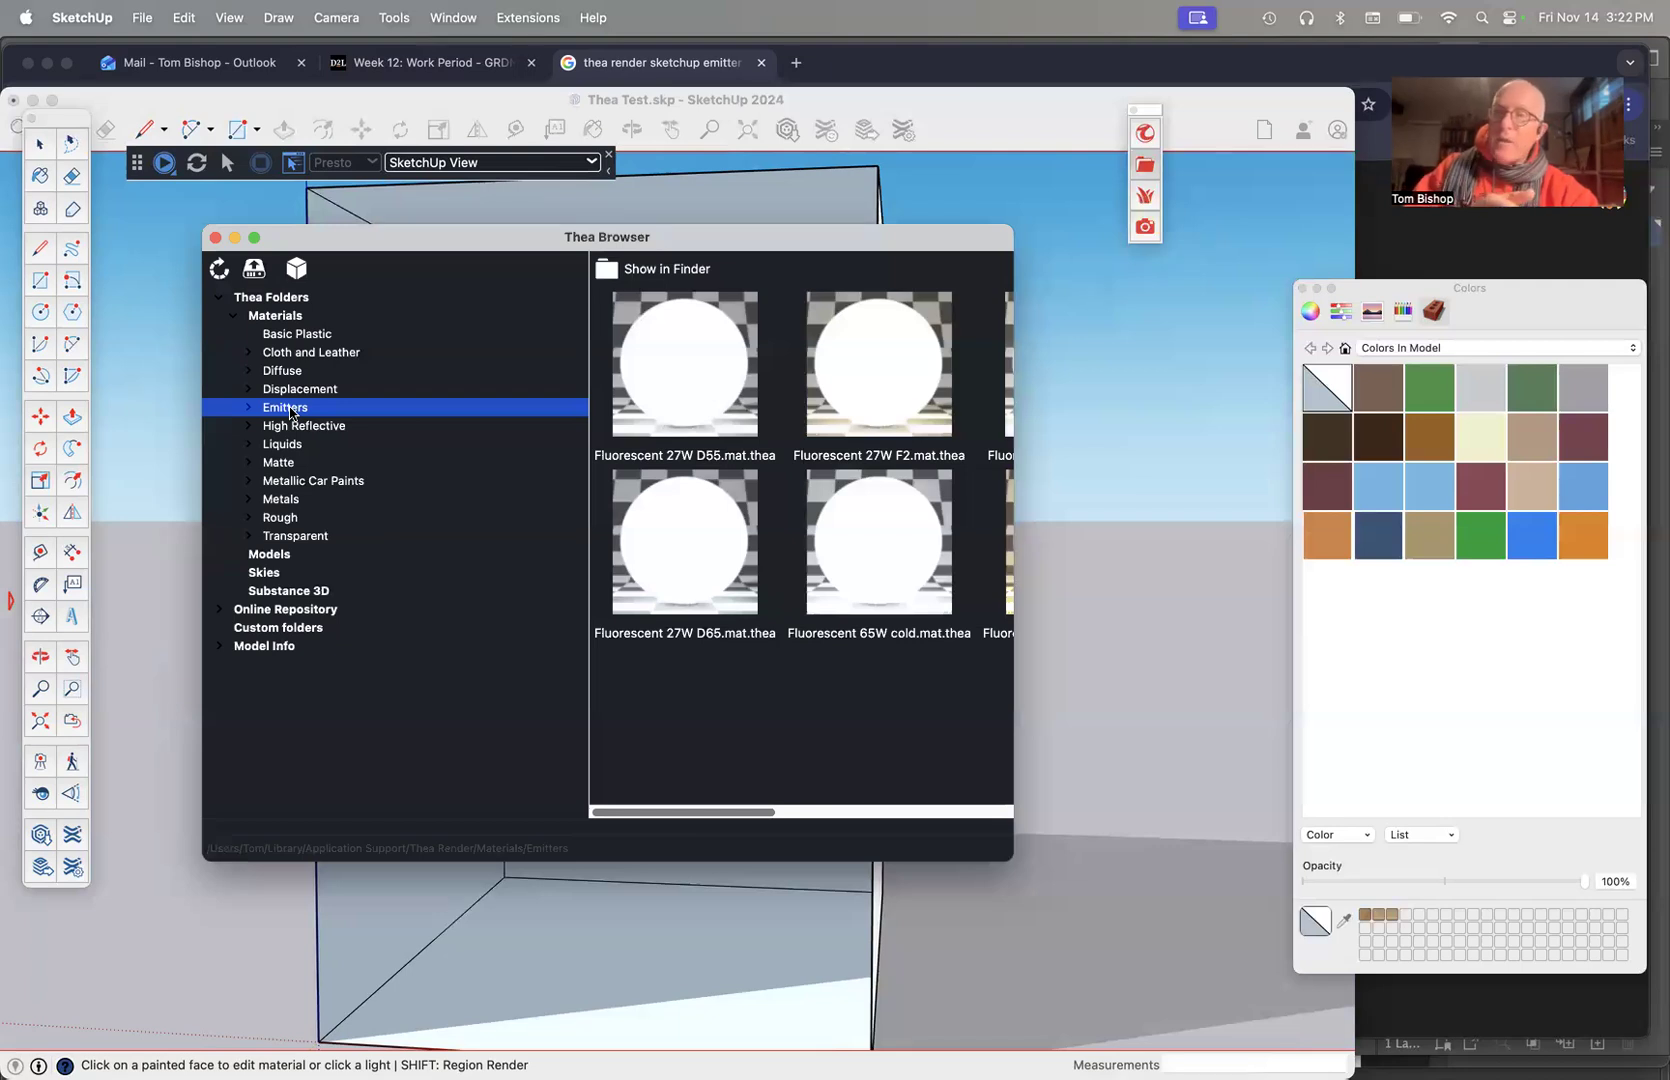
left_click(280, 463)
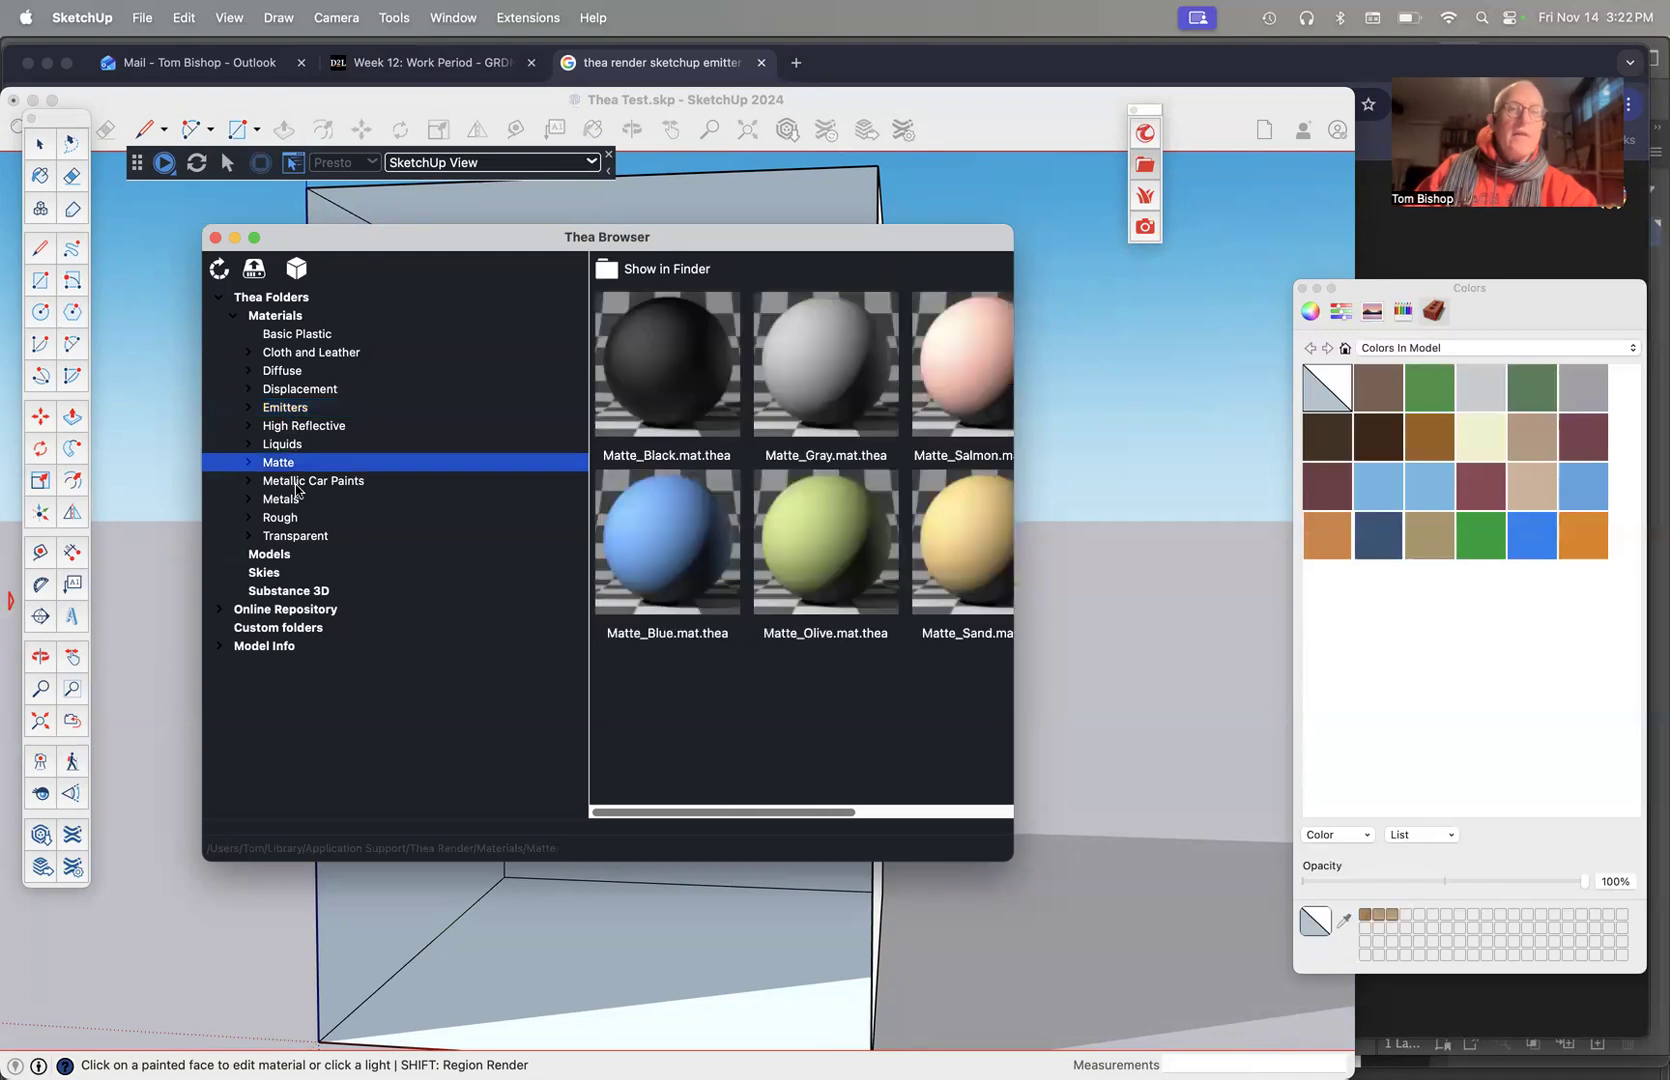
left_click(296, 484)
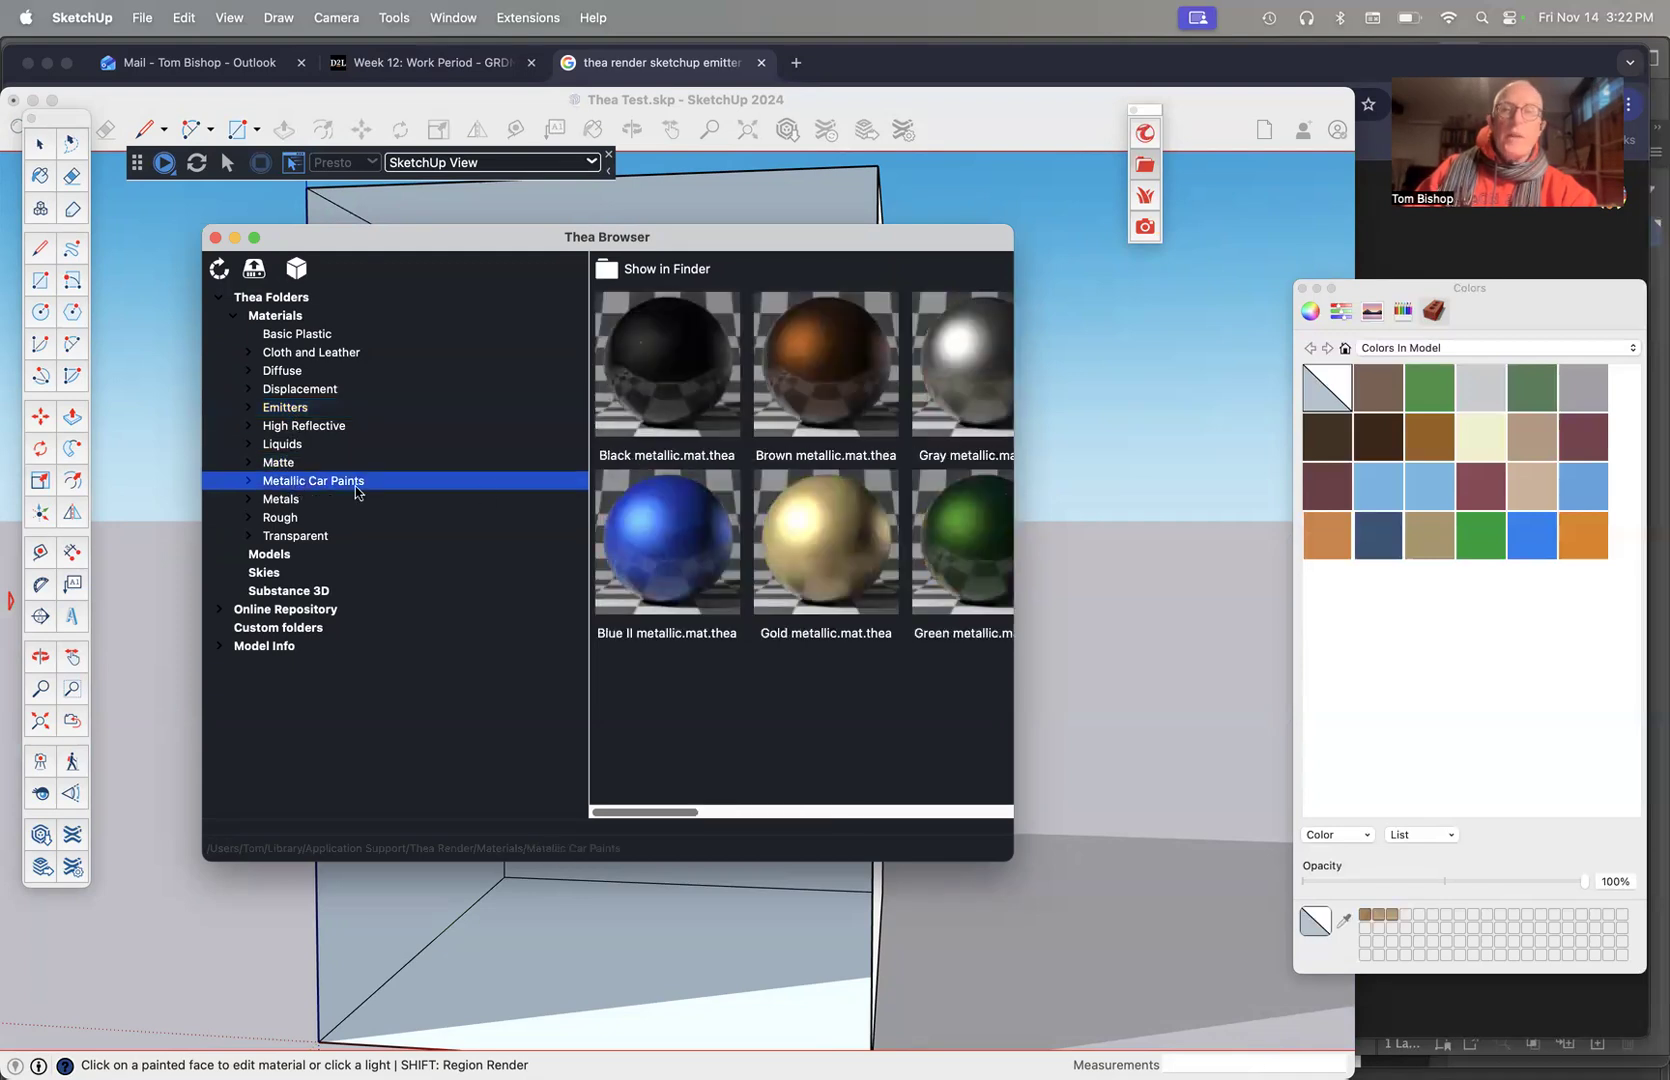
left_click(672, 548)
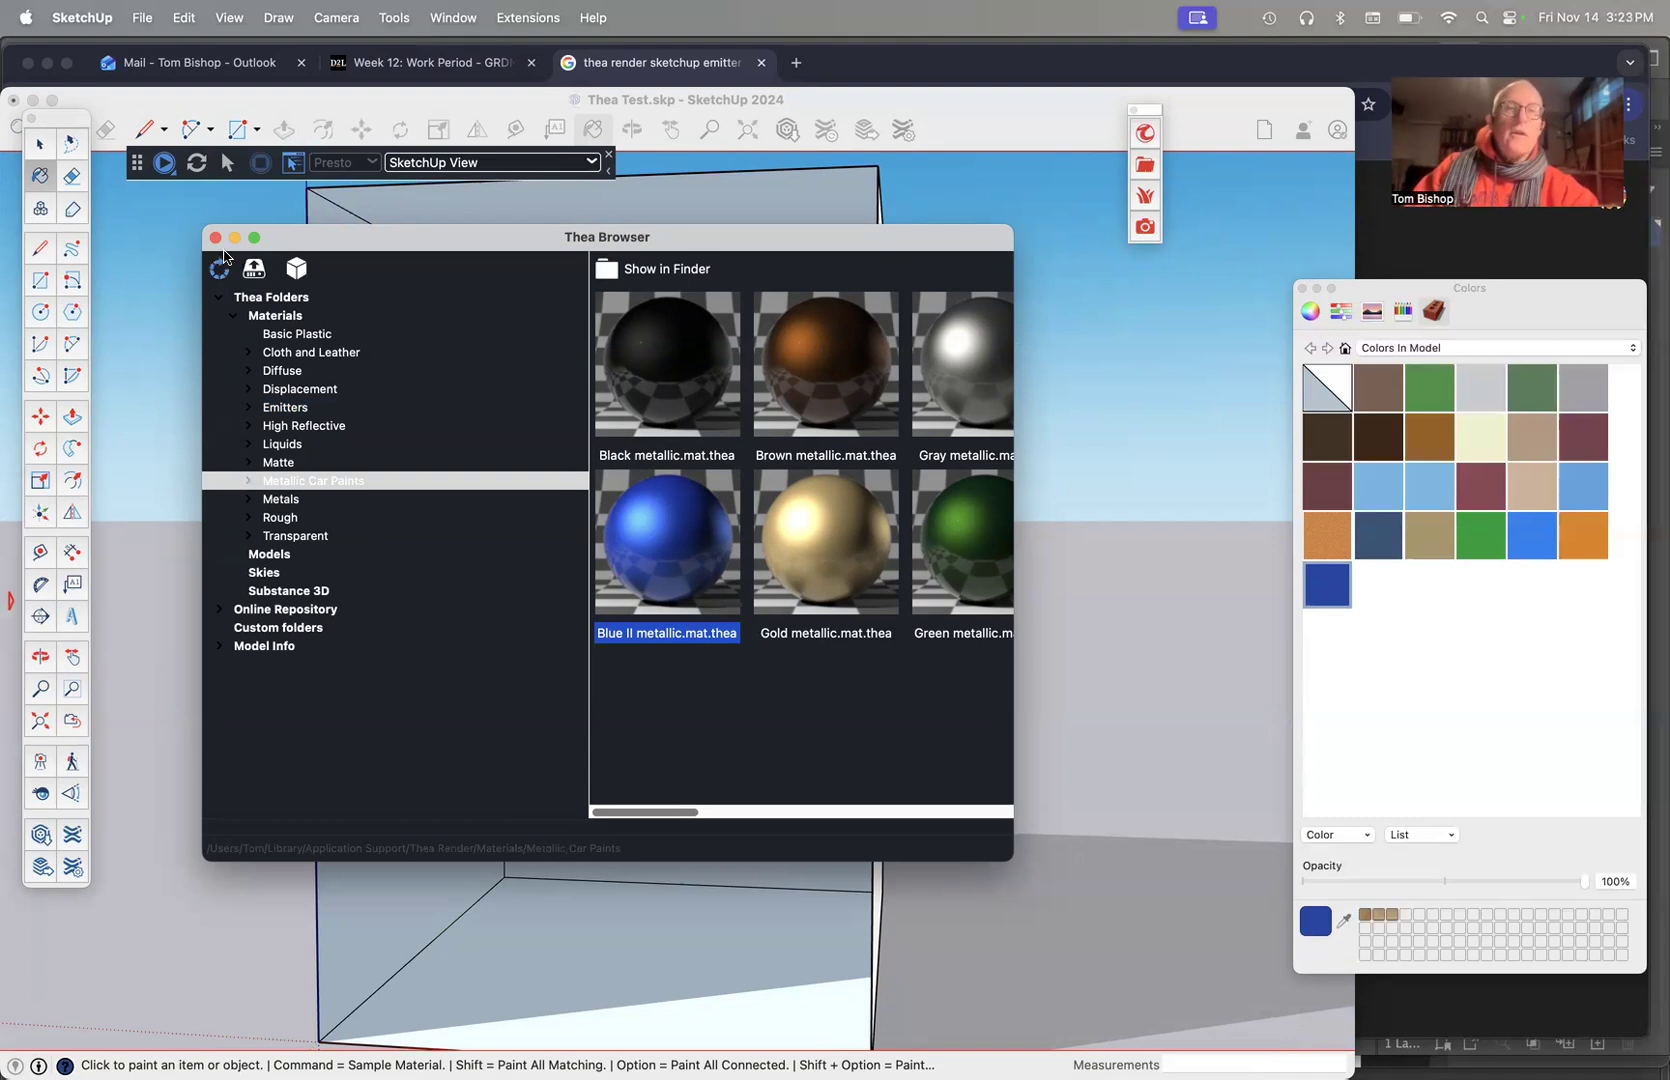
left_click(215, 238)
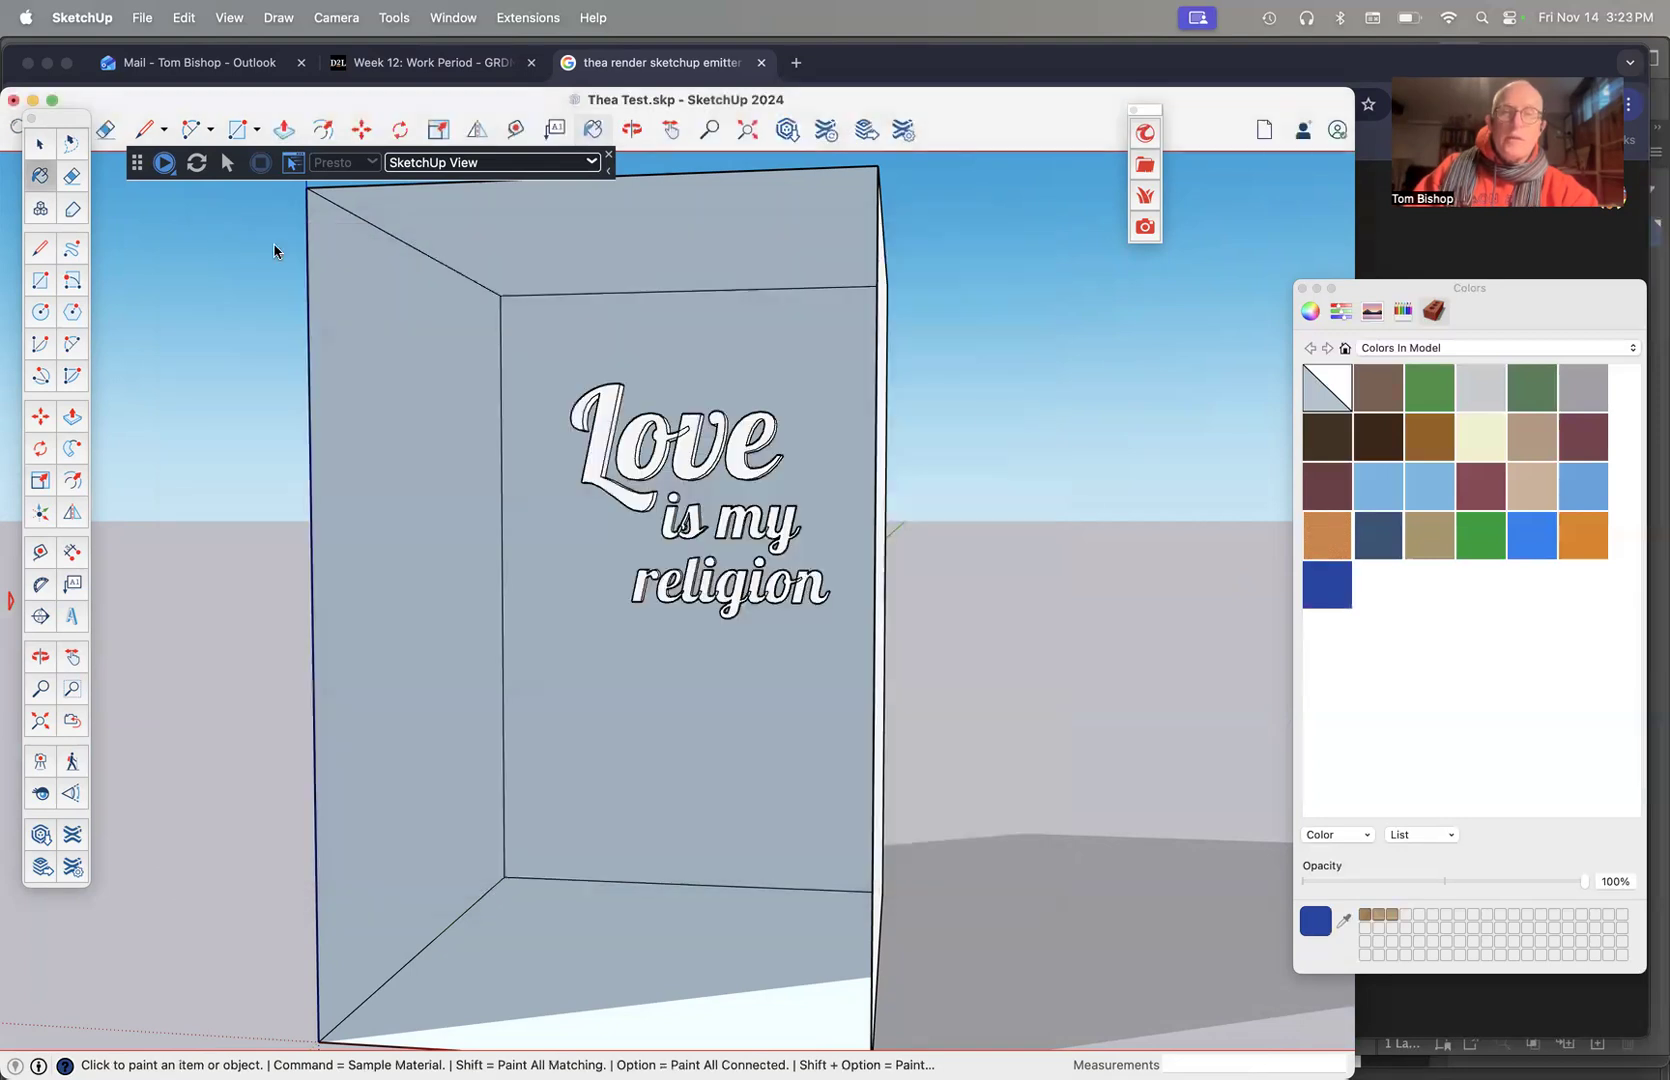
Try the blue metallic paint on the back wall and on the whole "Love" text, undoing each fill
scroll(650, 495, "up", 5)
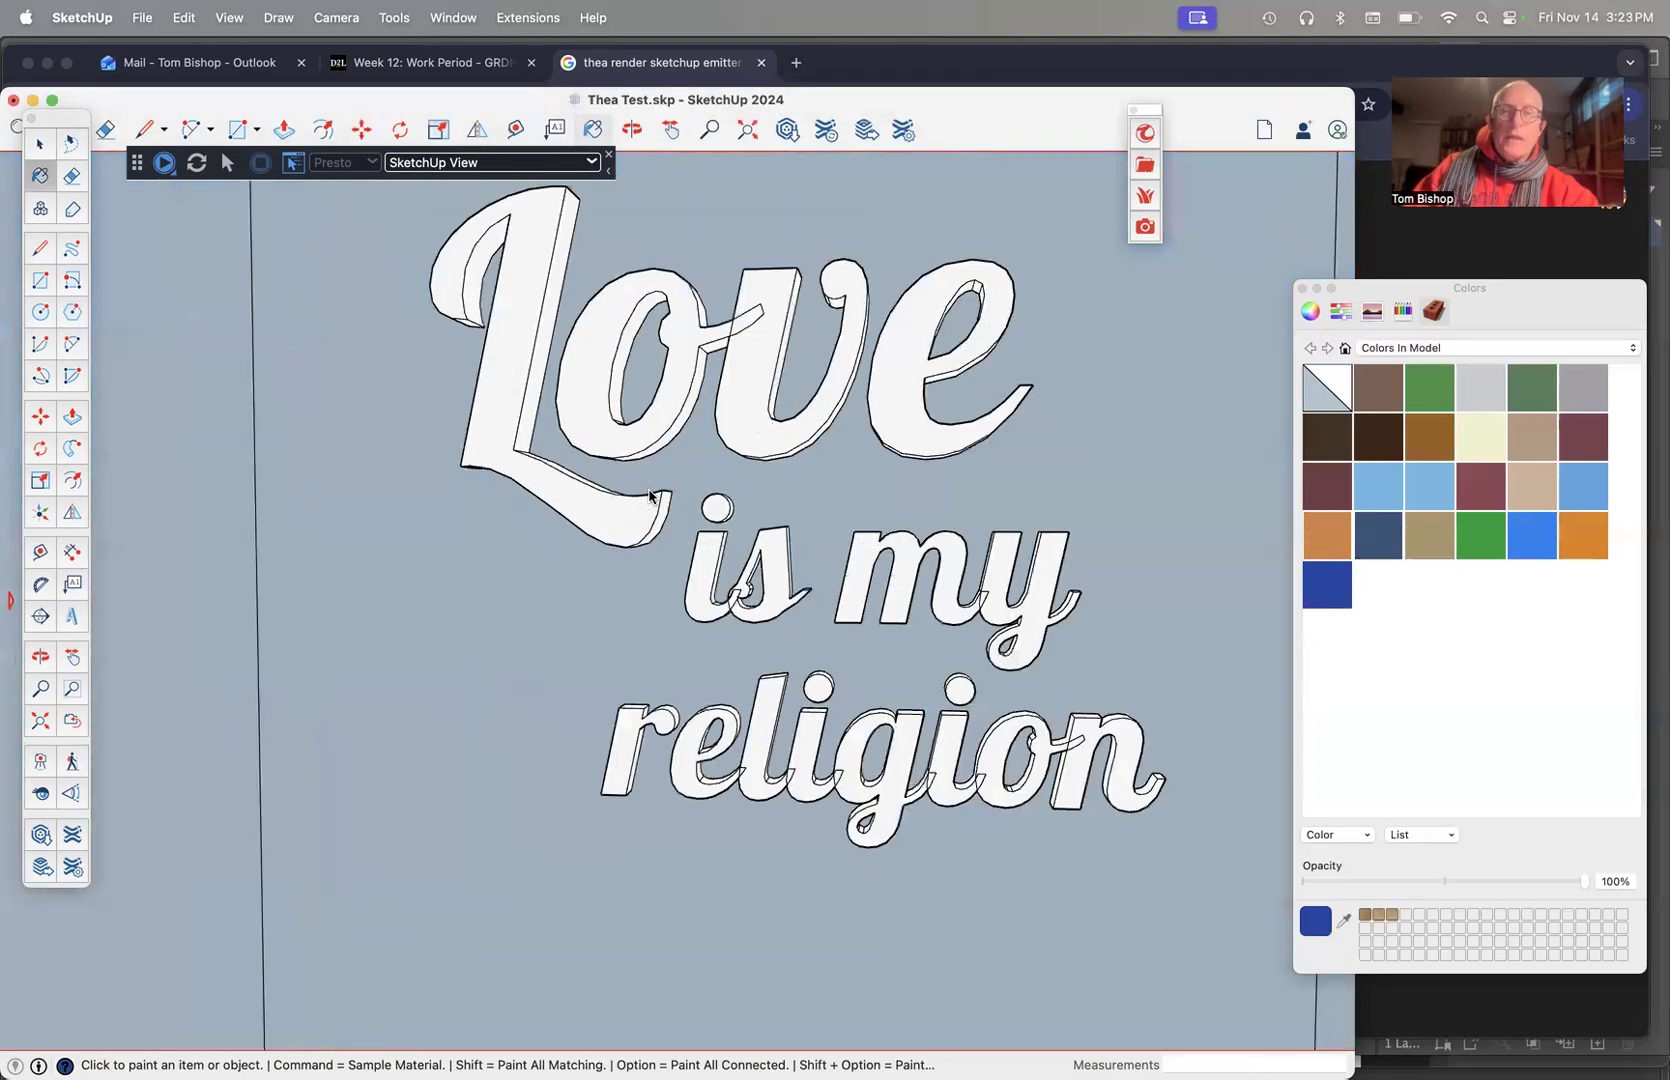
left_click(649, 488)
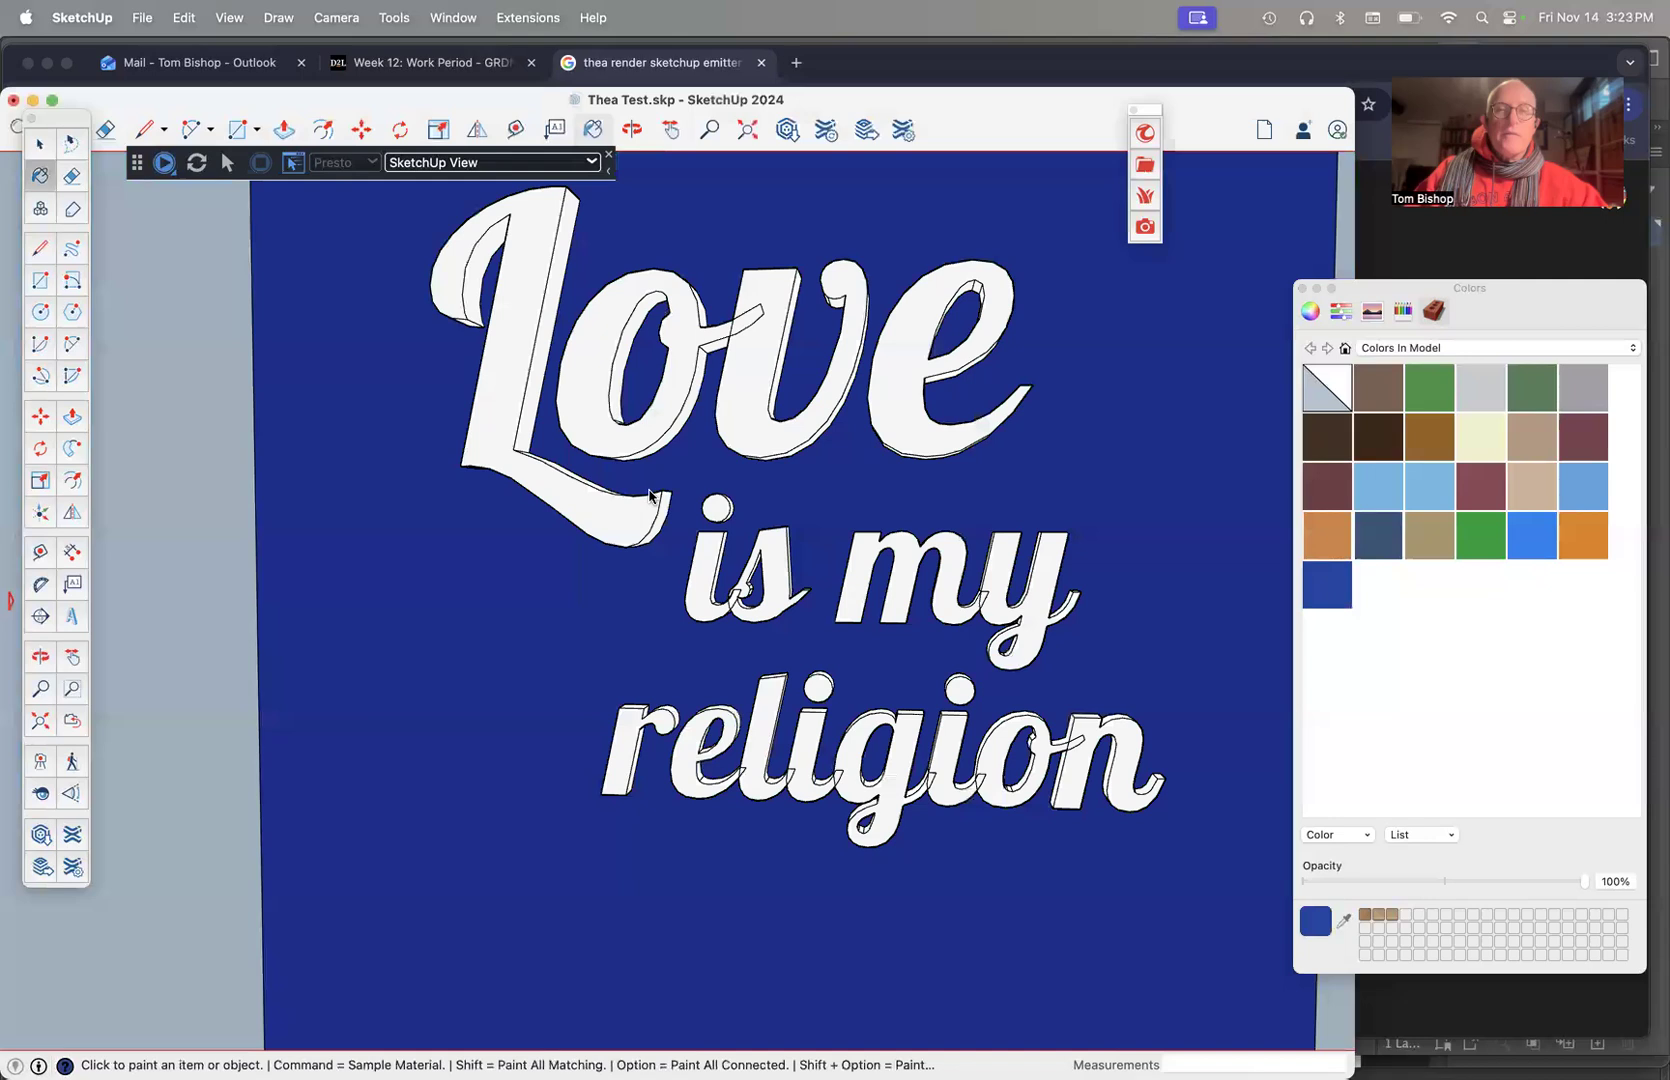
key("super+z")
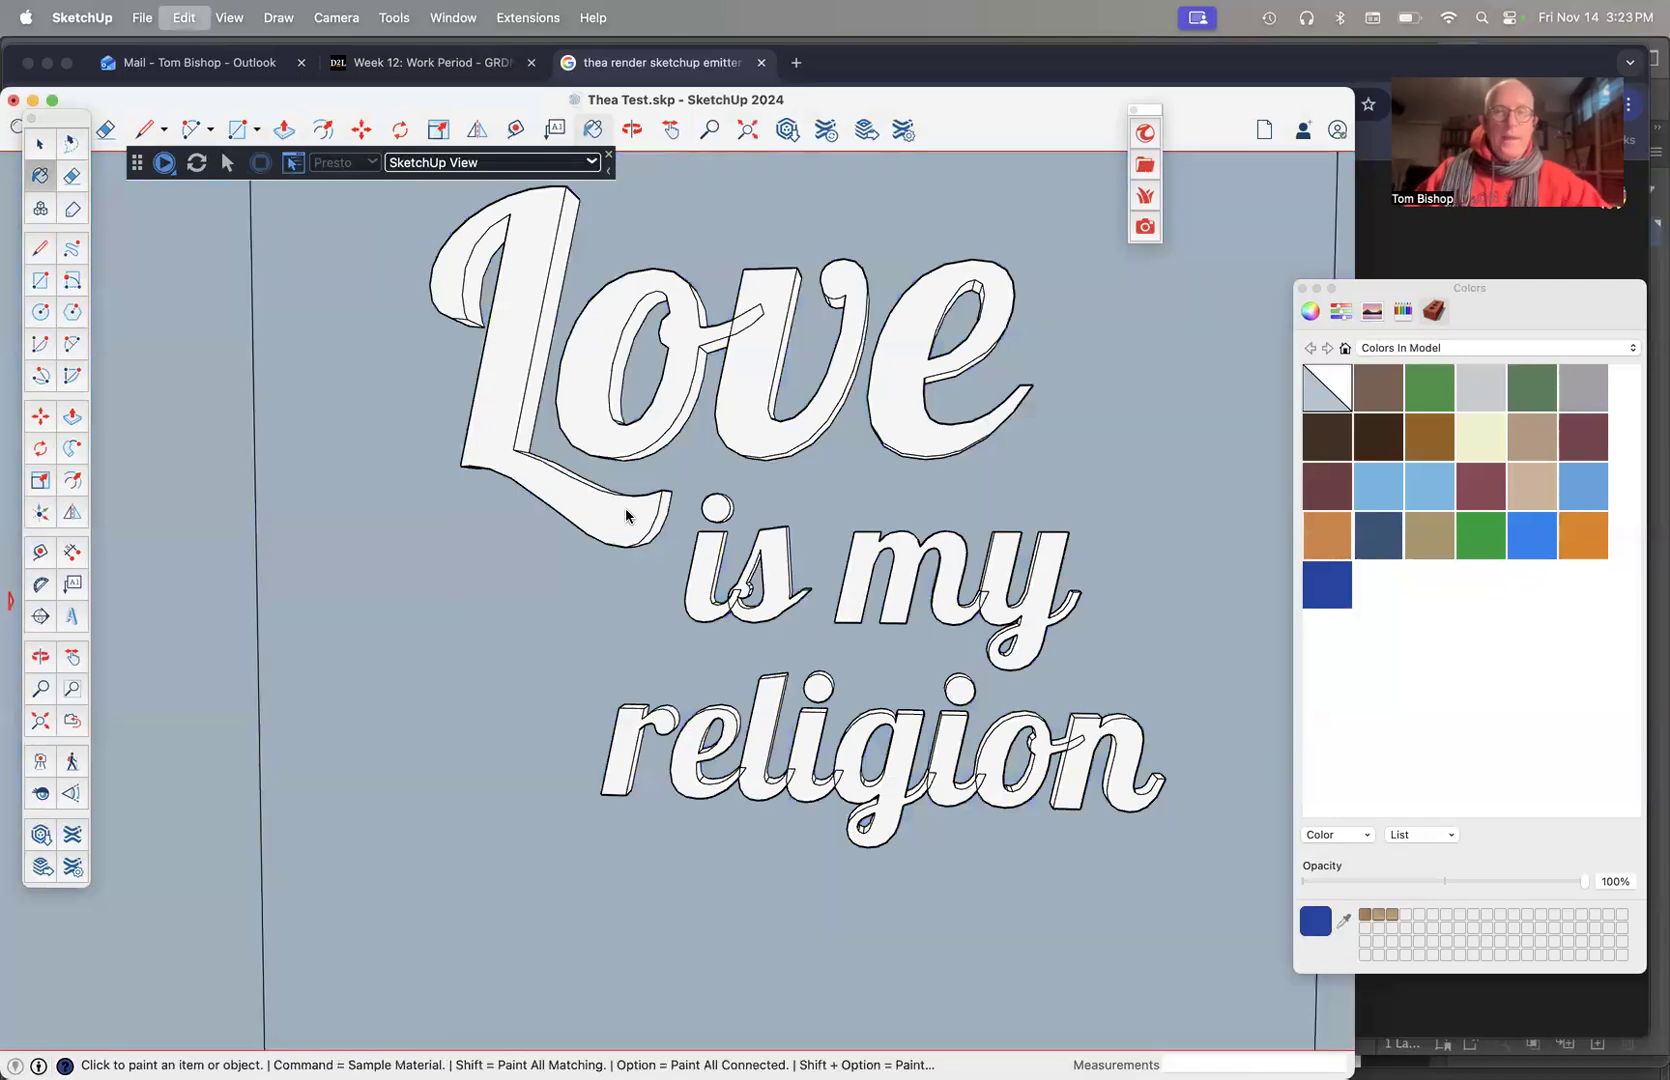
left_click(630, 522)
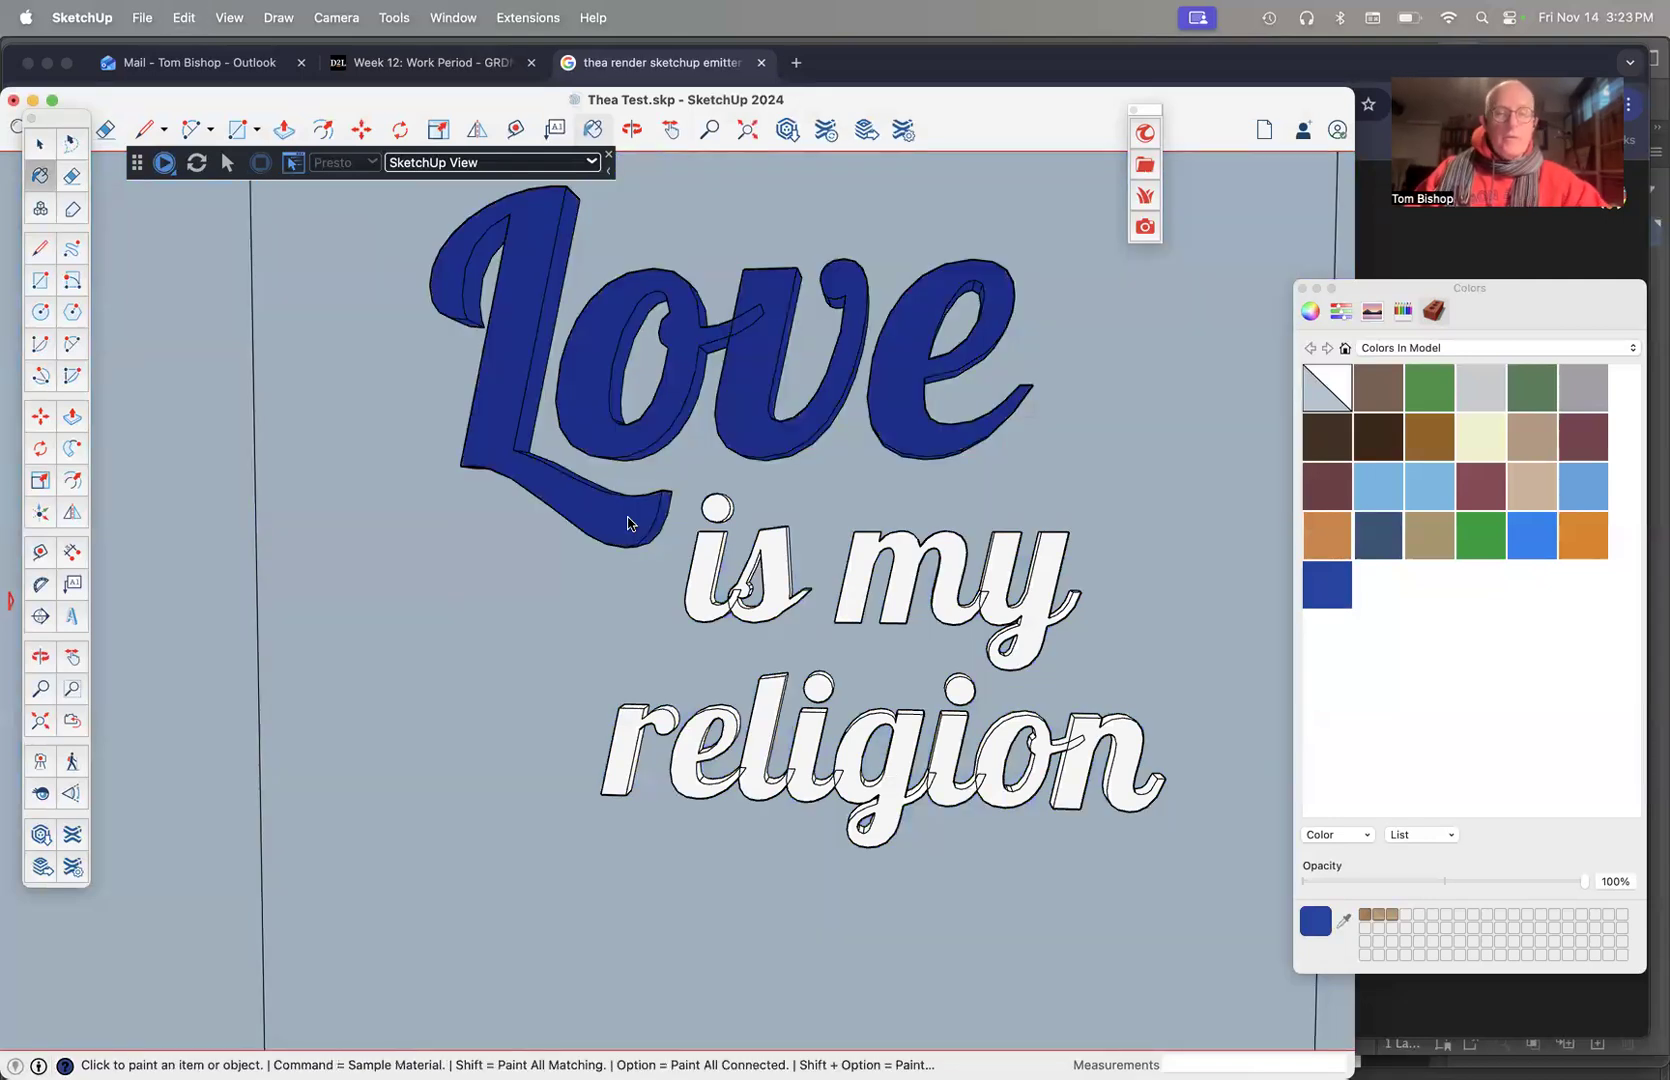
key("super+z")
Open the "Love" text for editing and paint its letters' front faces and the o's connecting-stroke side face with the blue metallic material
key("space")
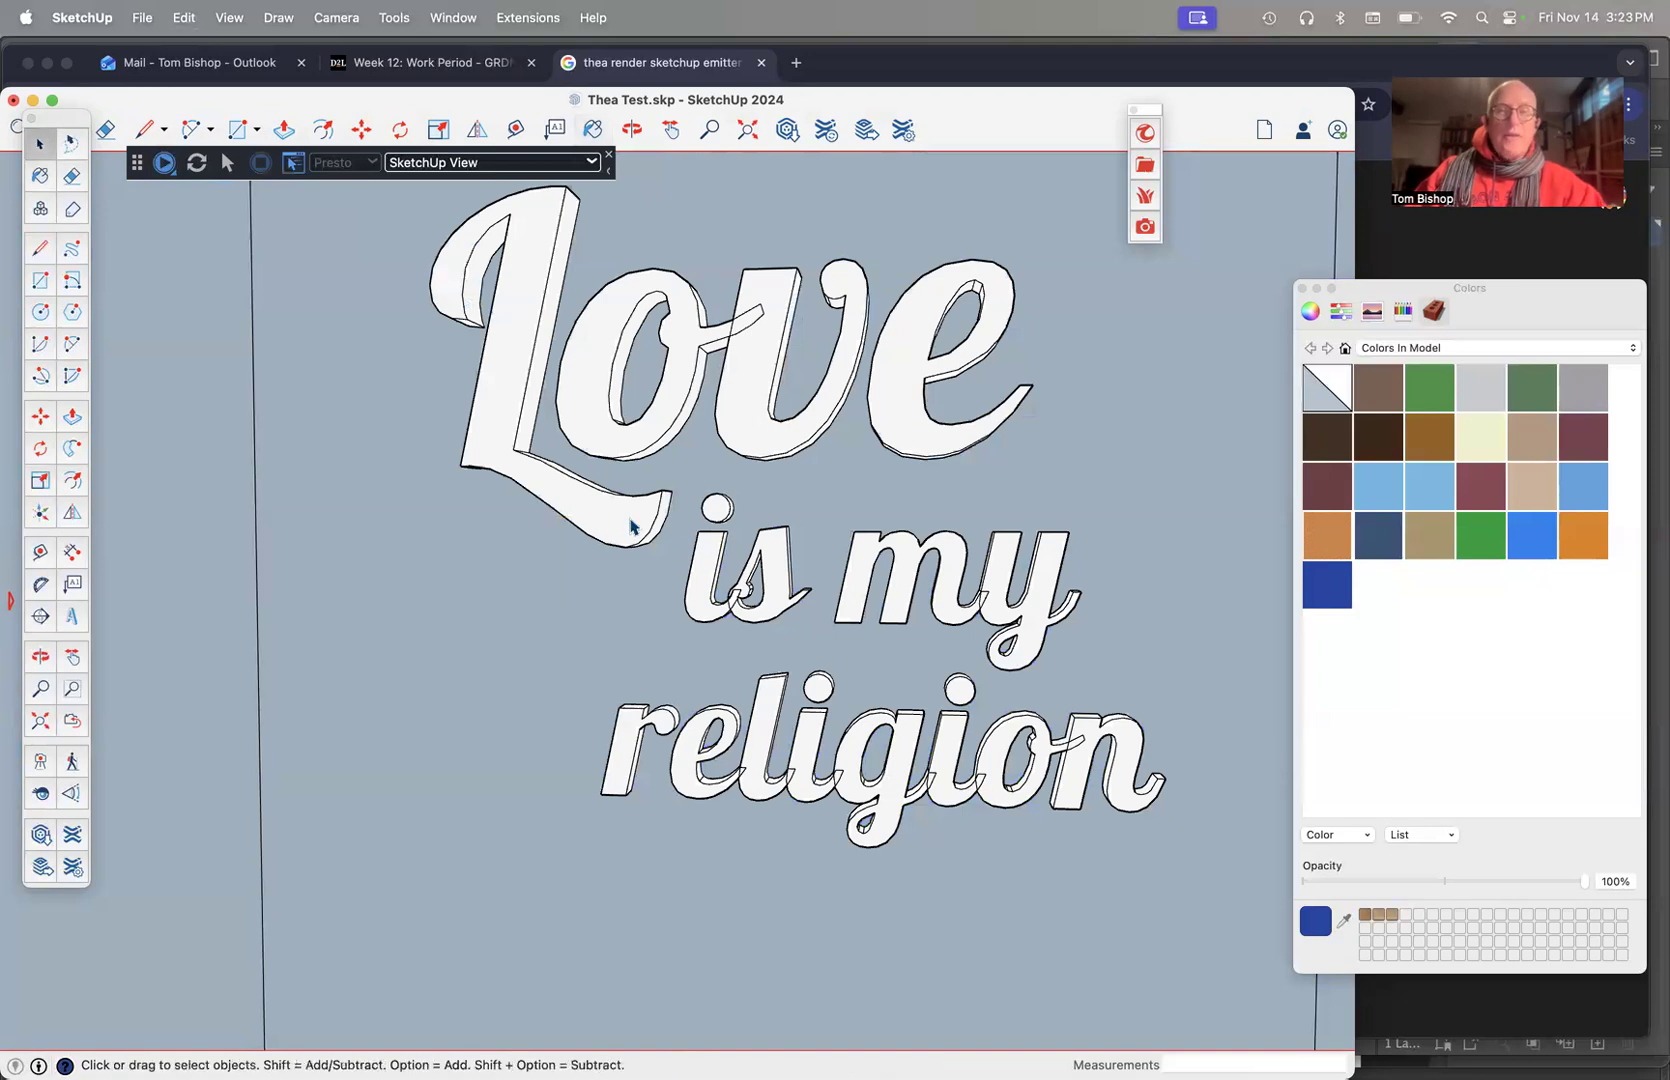
left_click(630, 523)
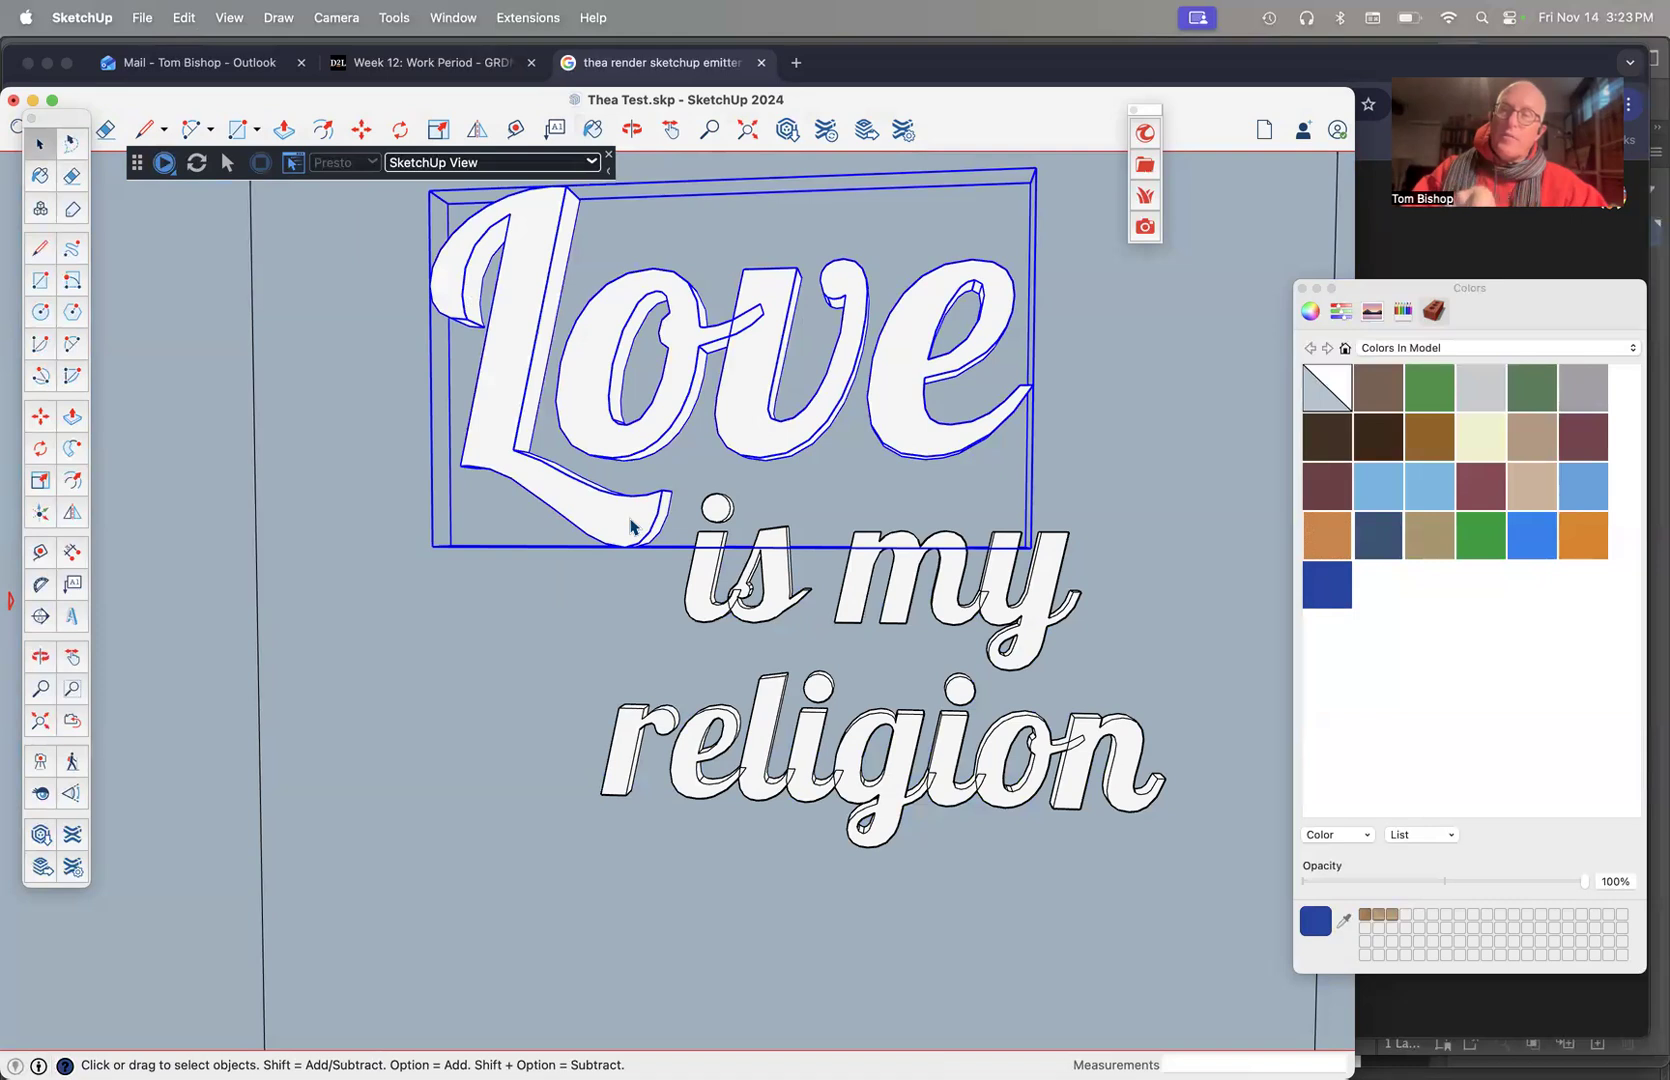
double_click(630, 523)
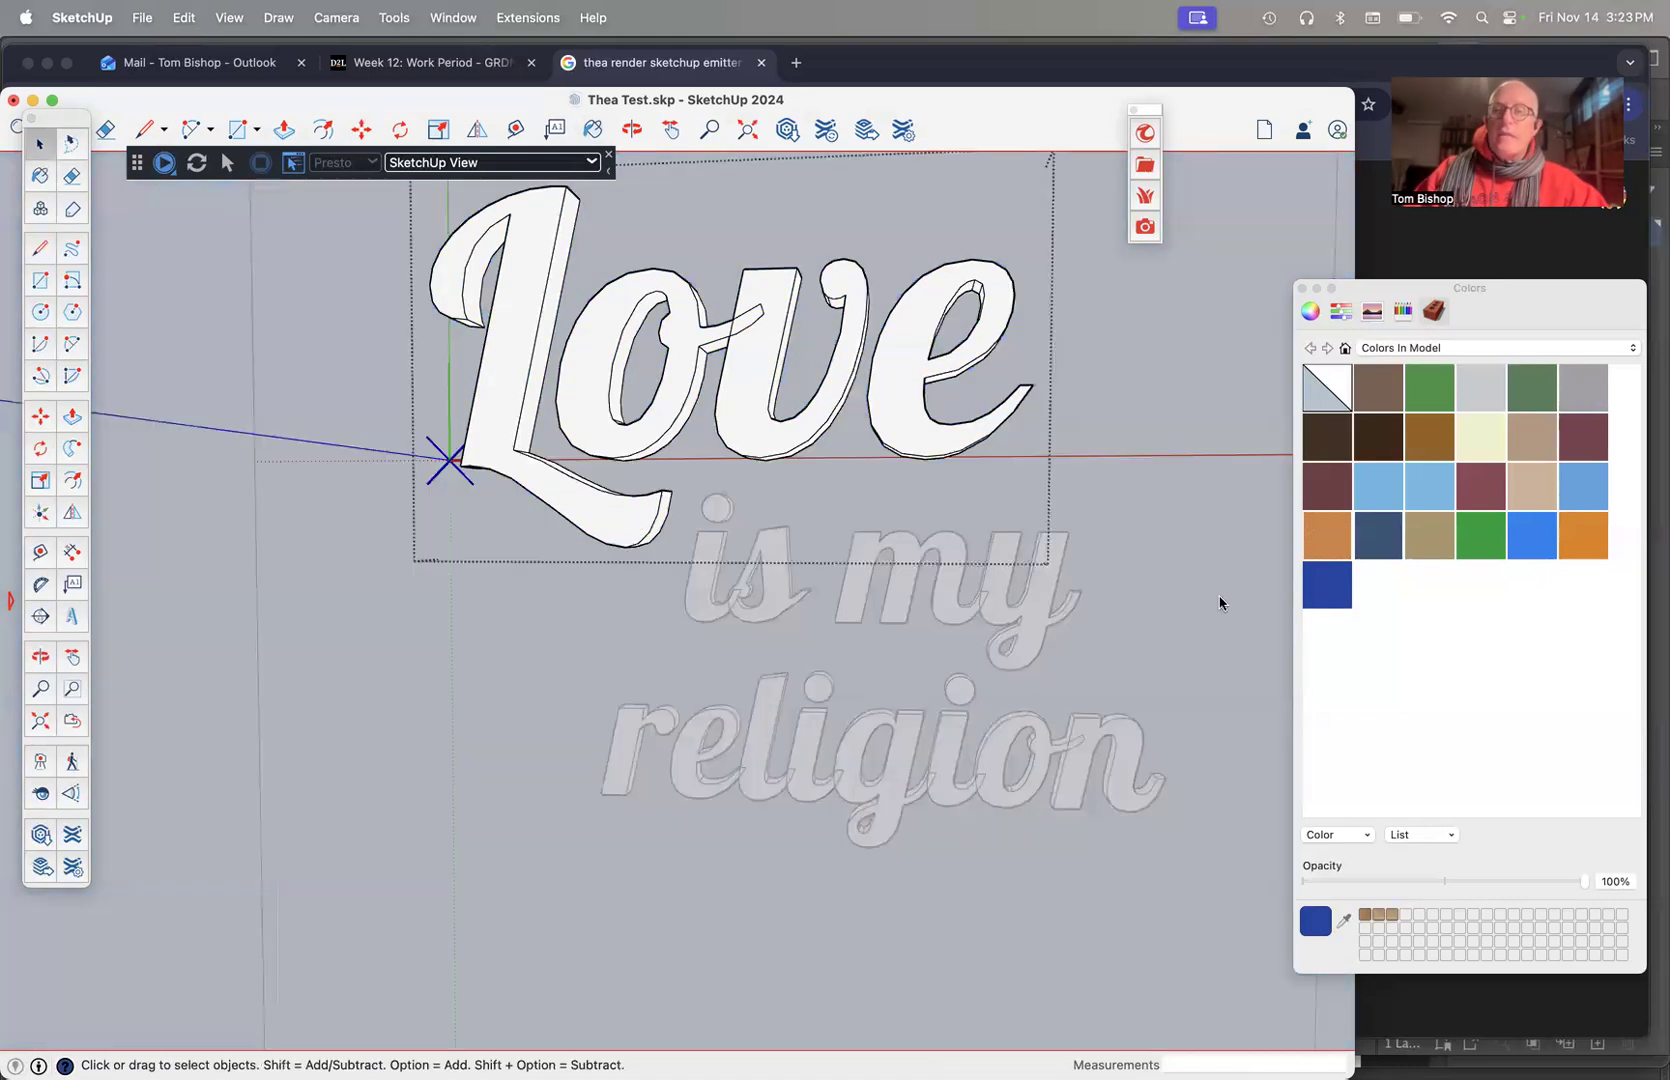
left_click(1325, 583)
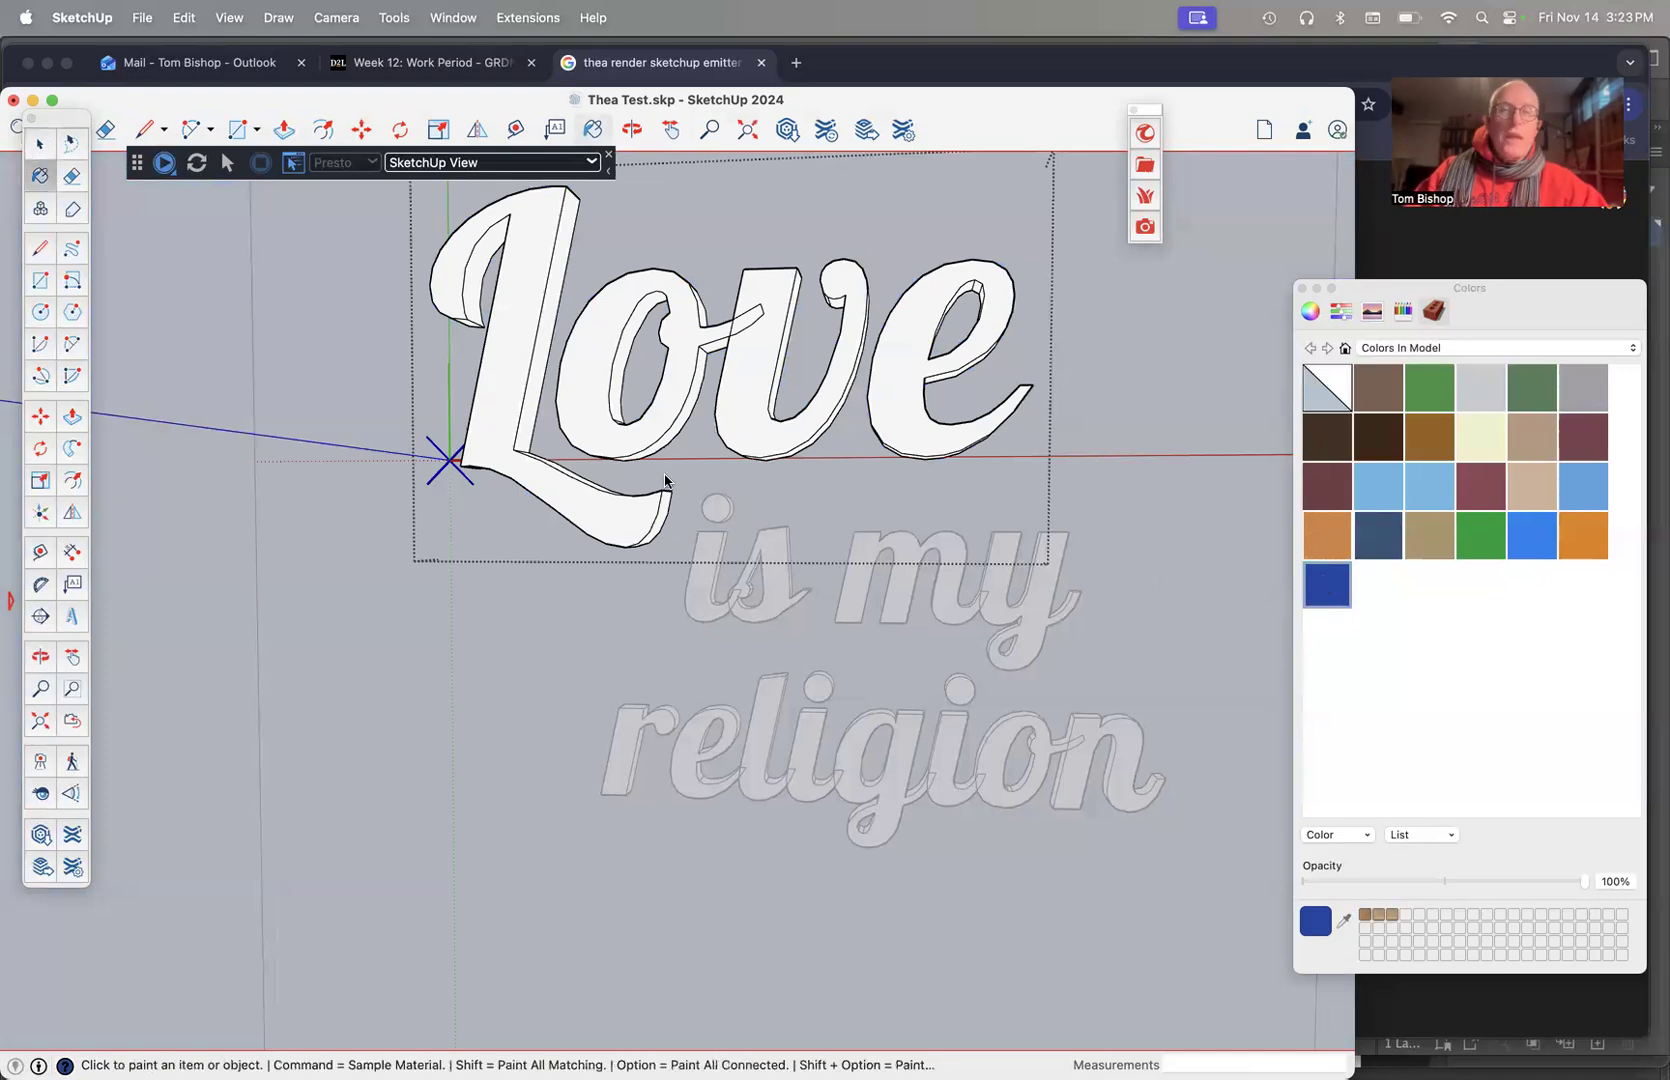
left_click(1325, 533)
left_click(1327, 588)
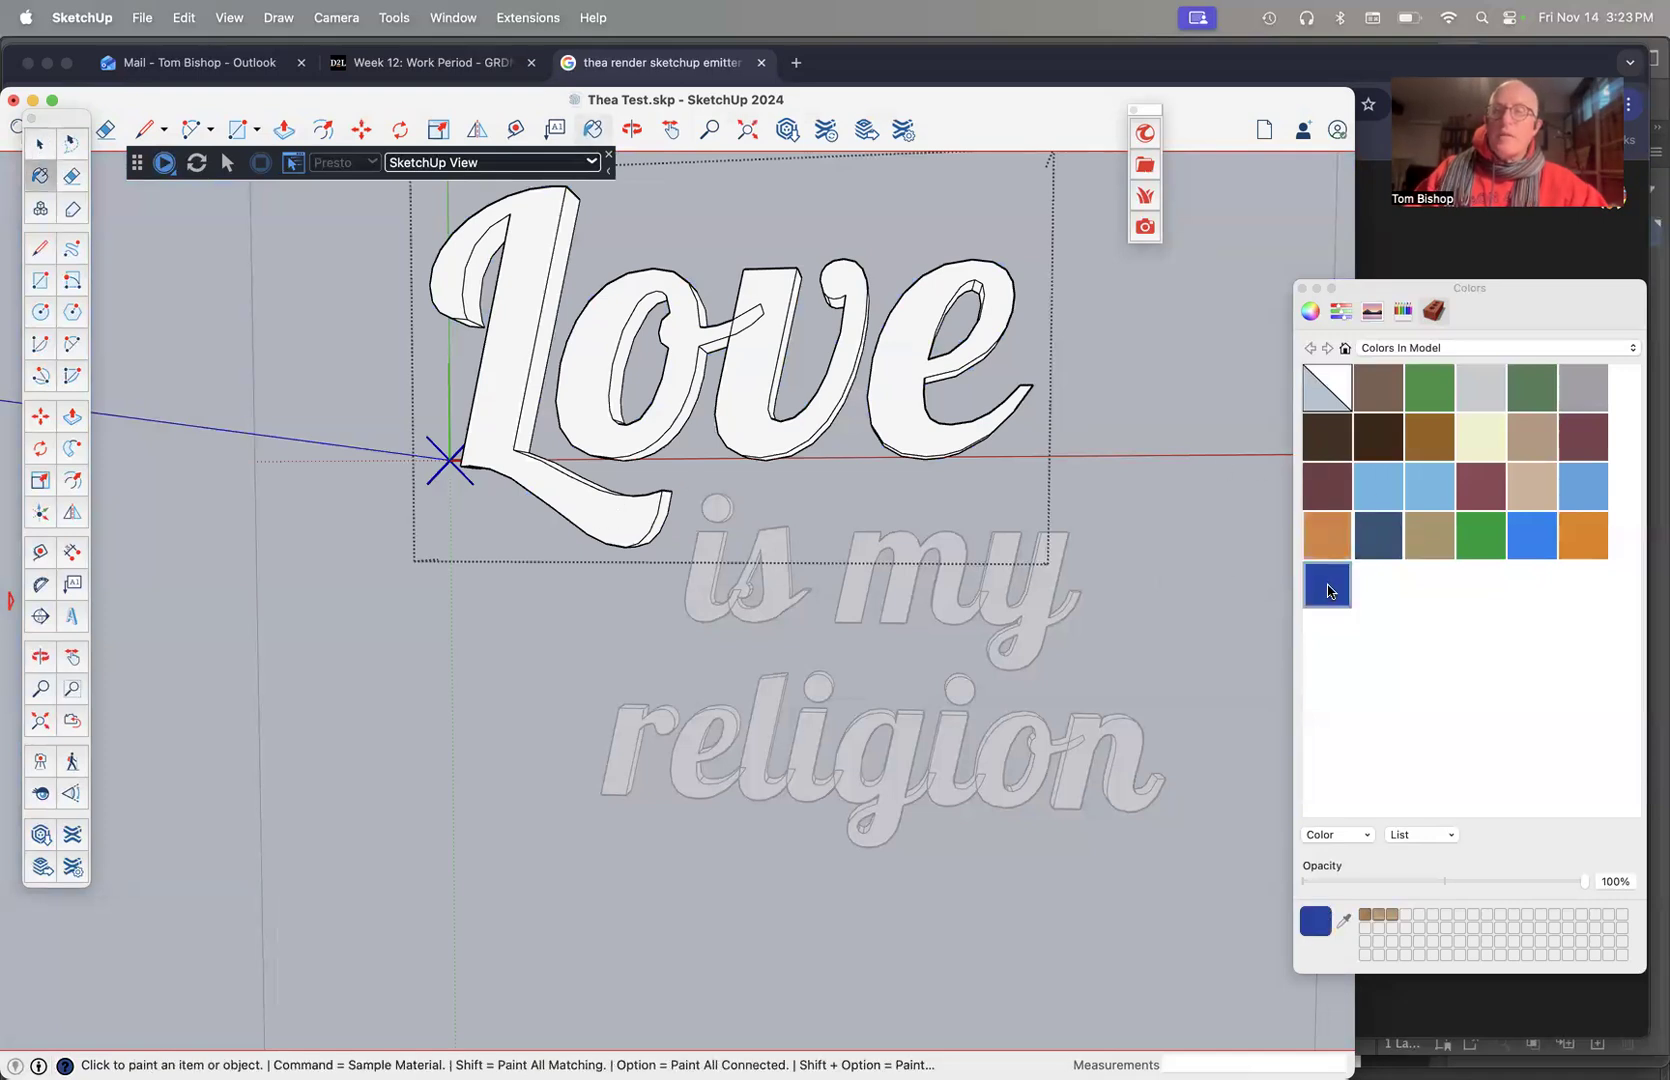
left_click(624, 516)
left_click(653, 436)
left_click(756, 388)
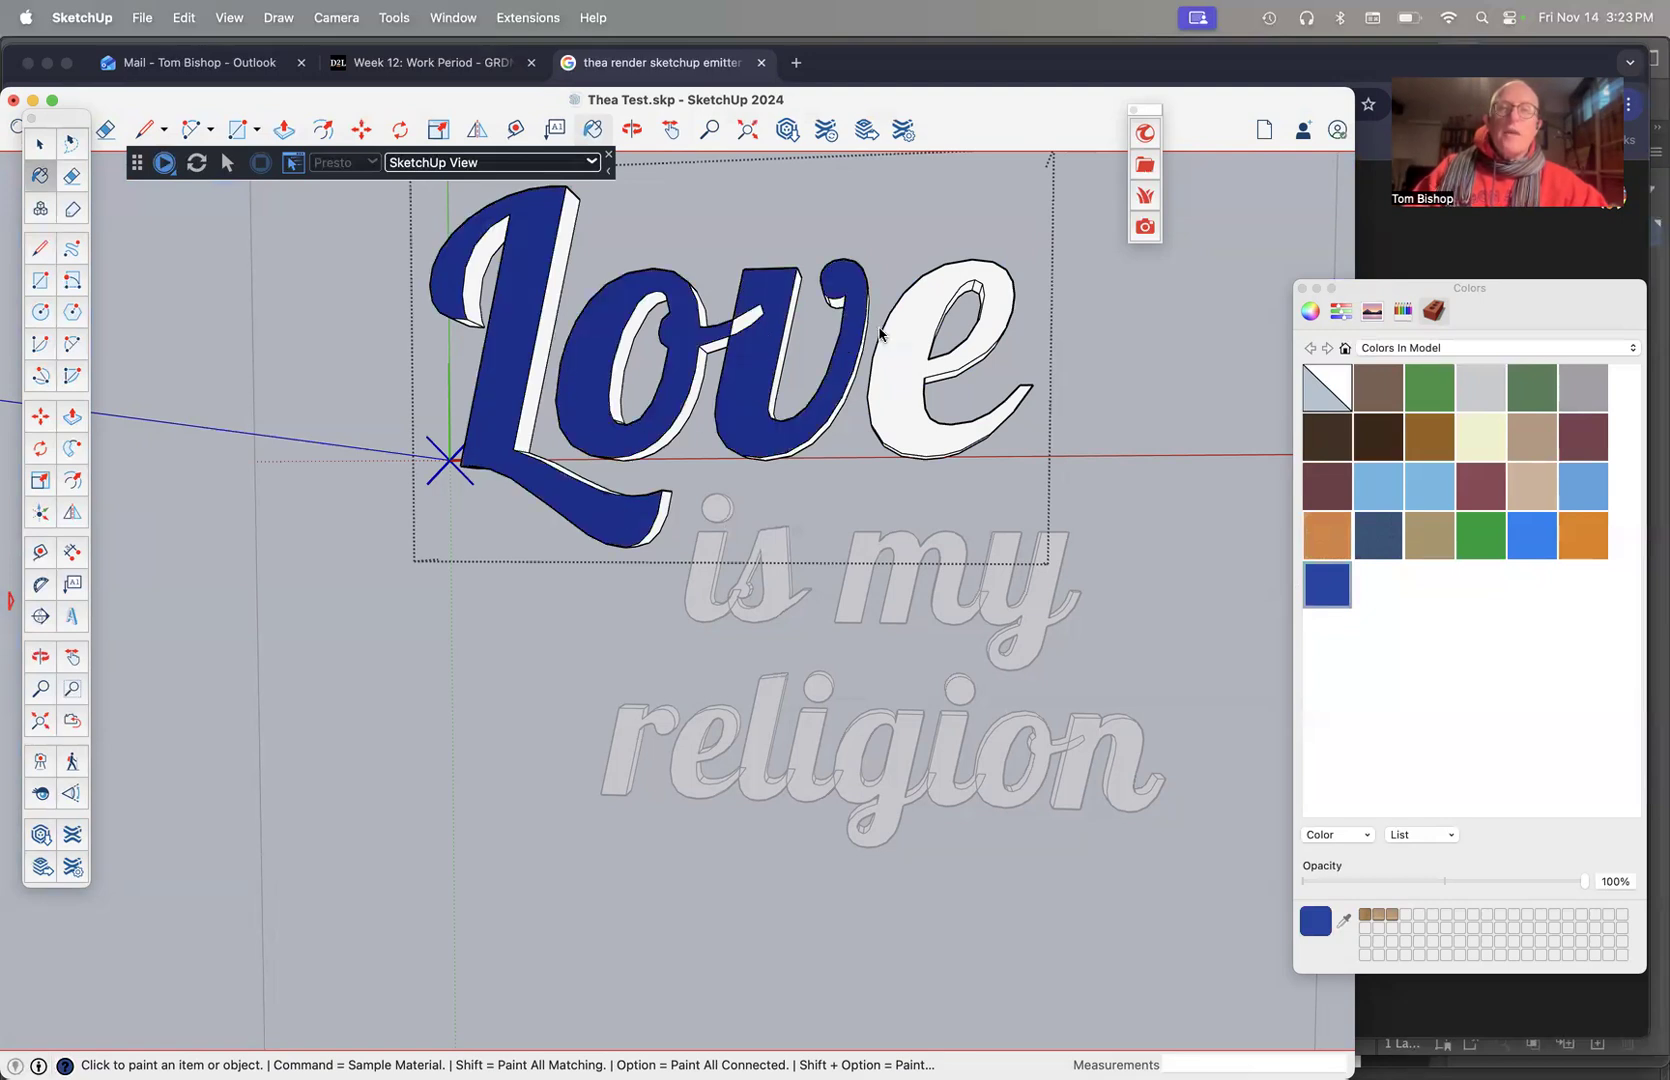
left_click(910, 345)
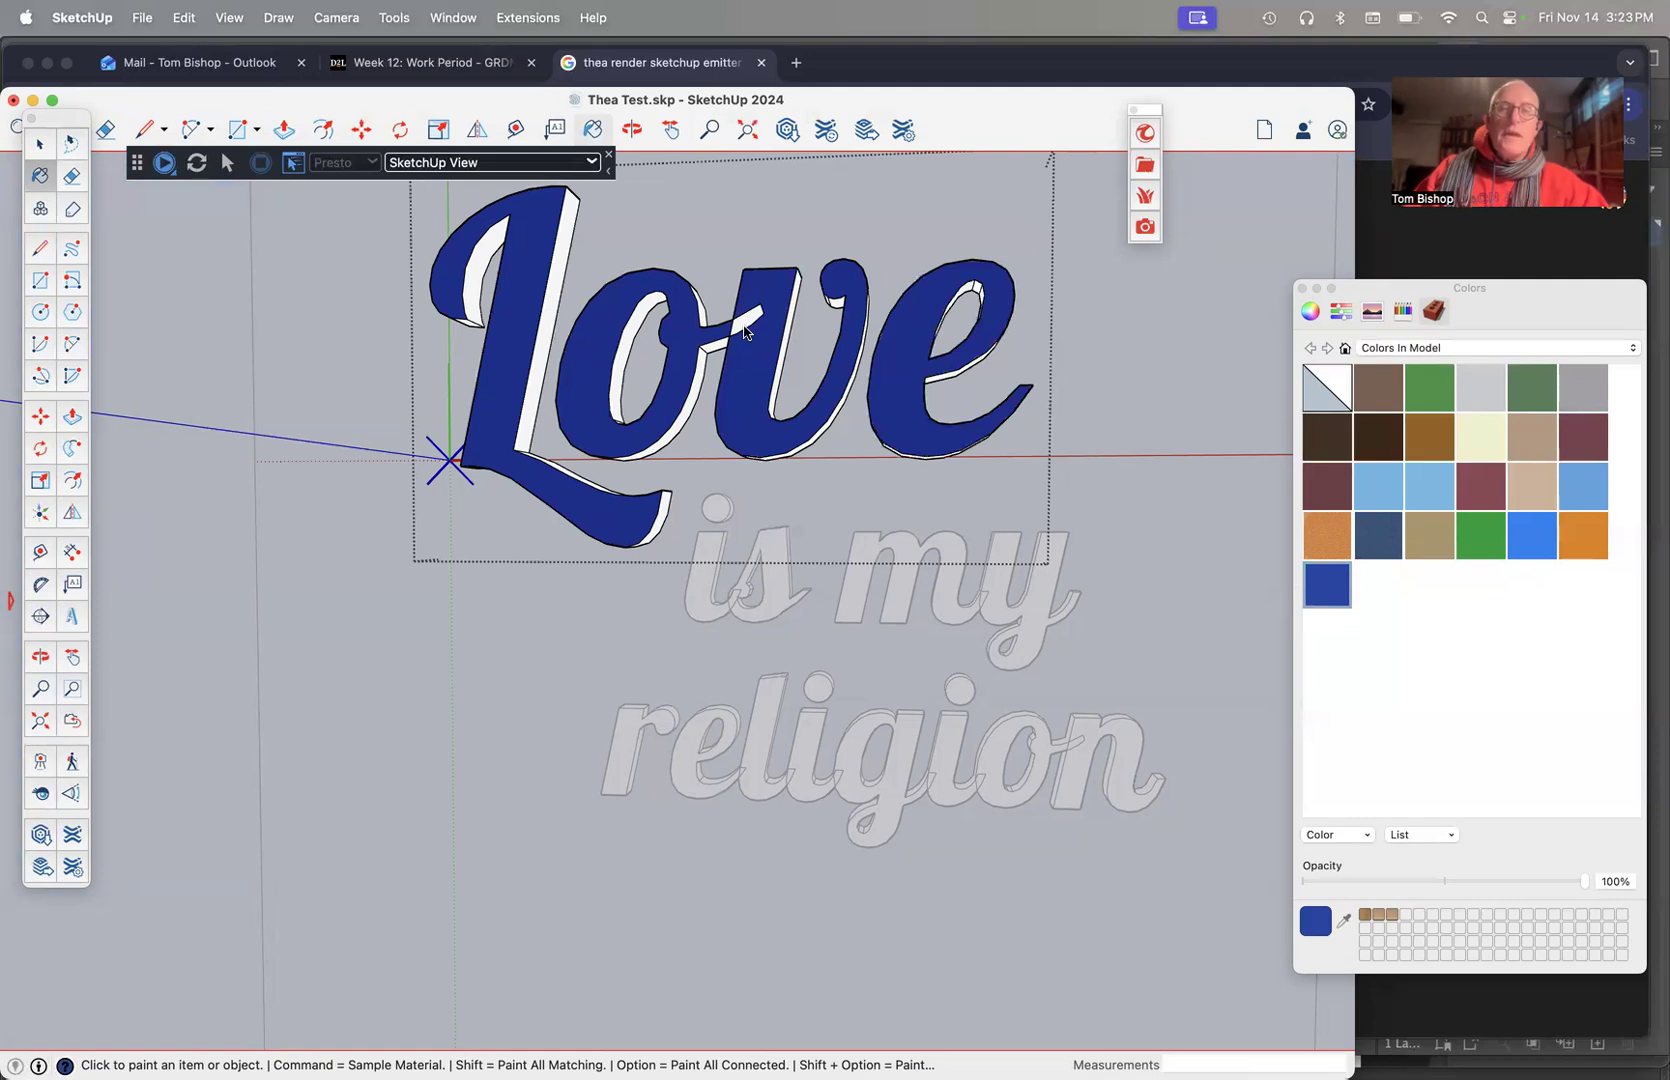
left_click(750, 326)
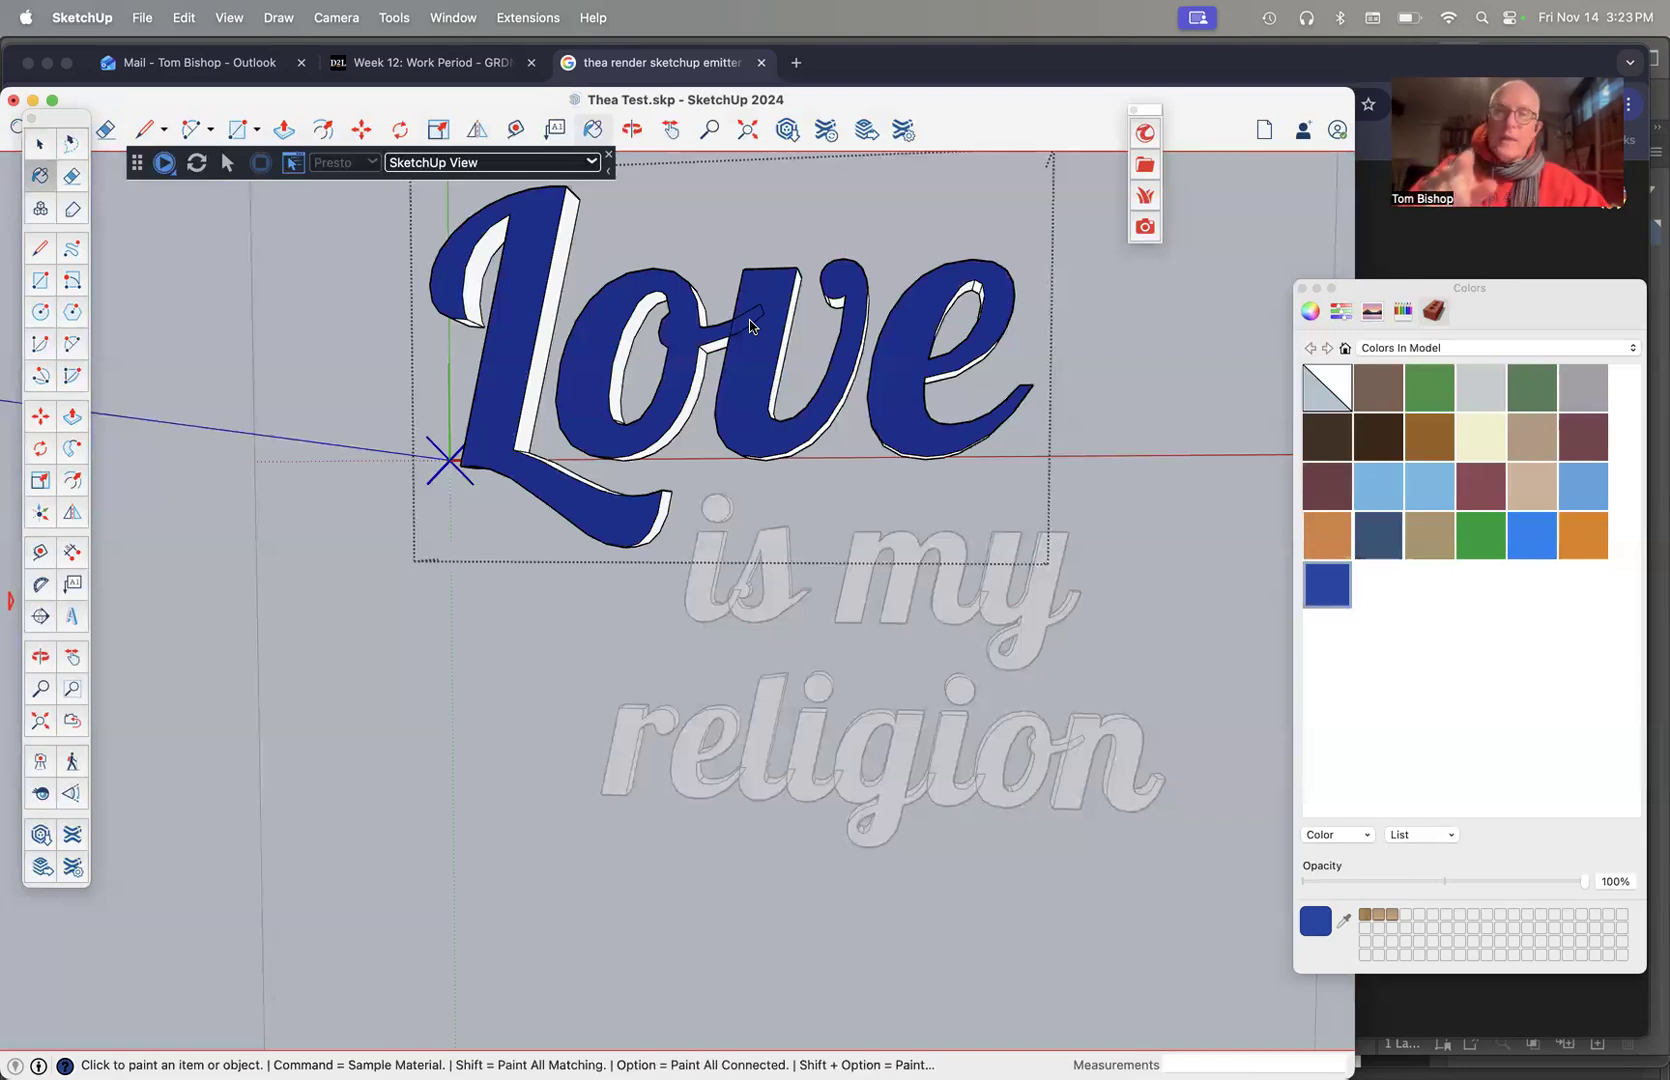
Finish editing the "Love" text and return to the whole model
scroll(750, 326, "down", 5)
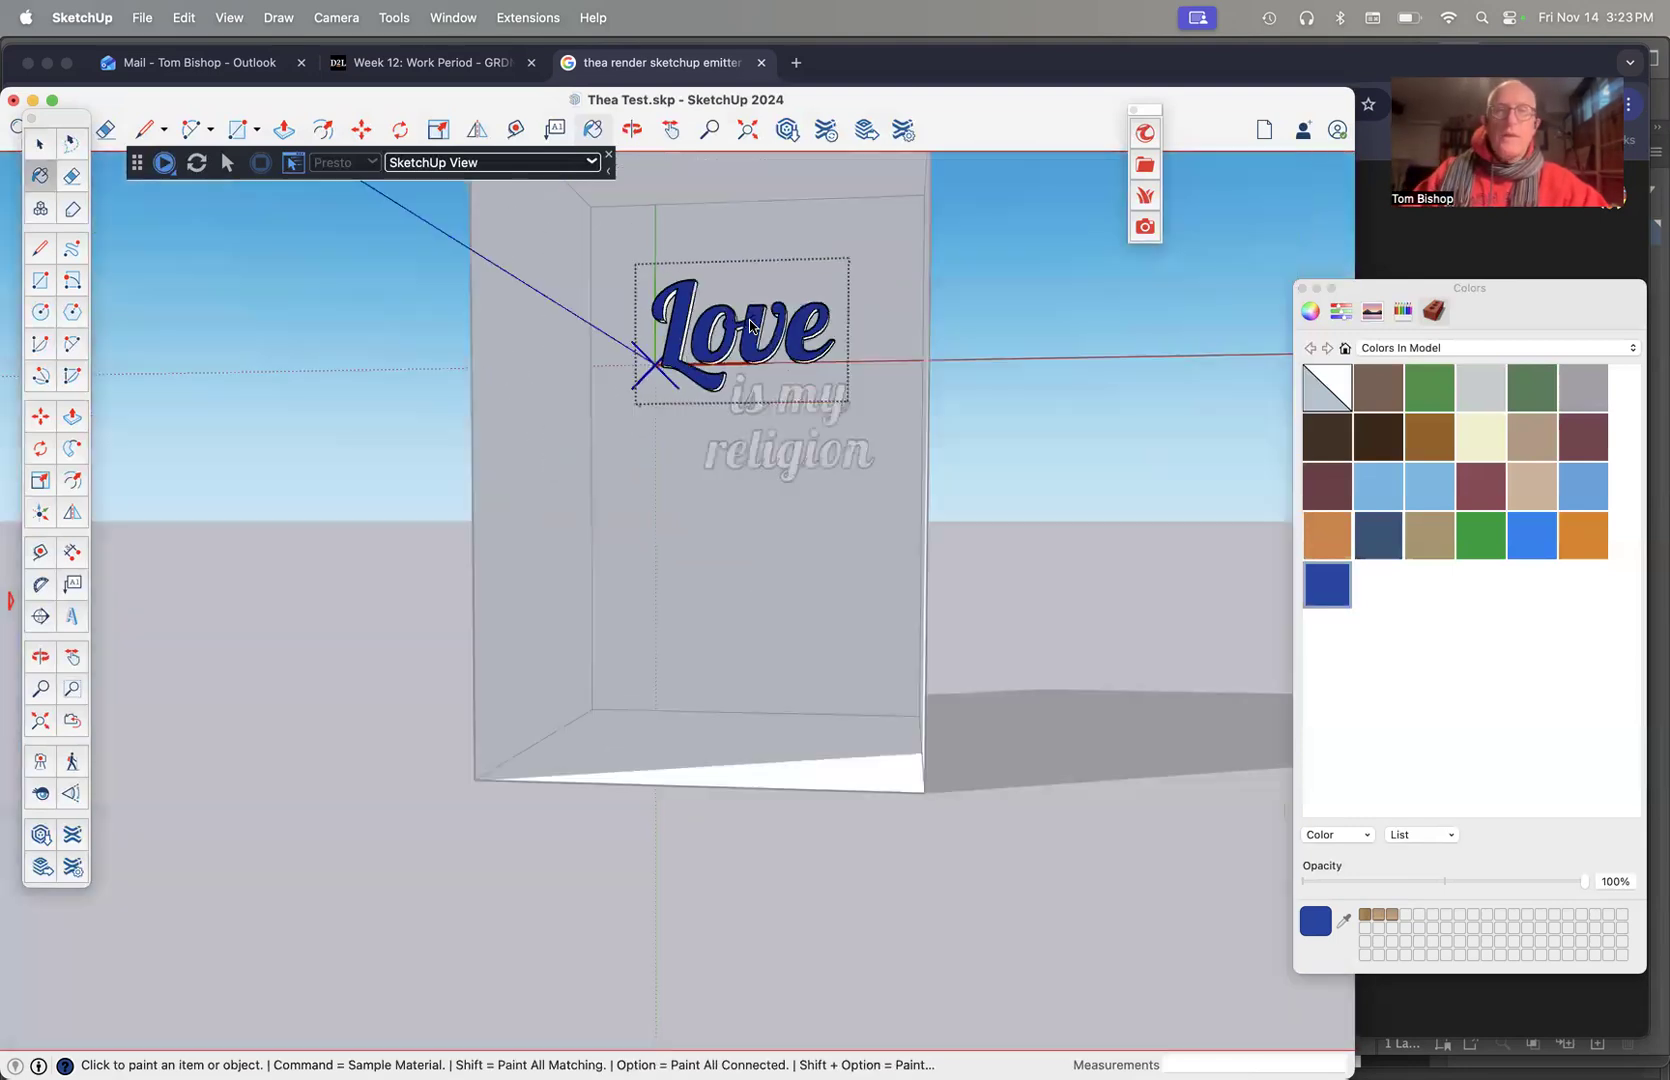
key("space")
left_click(975, 343)
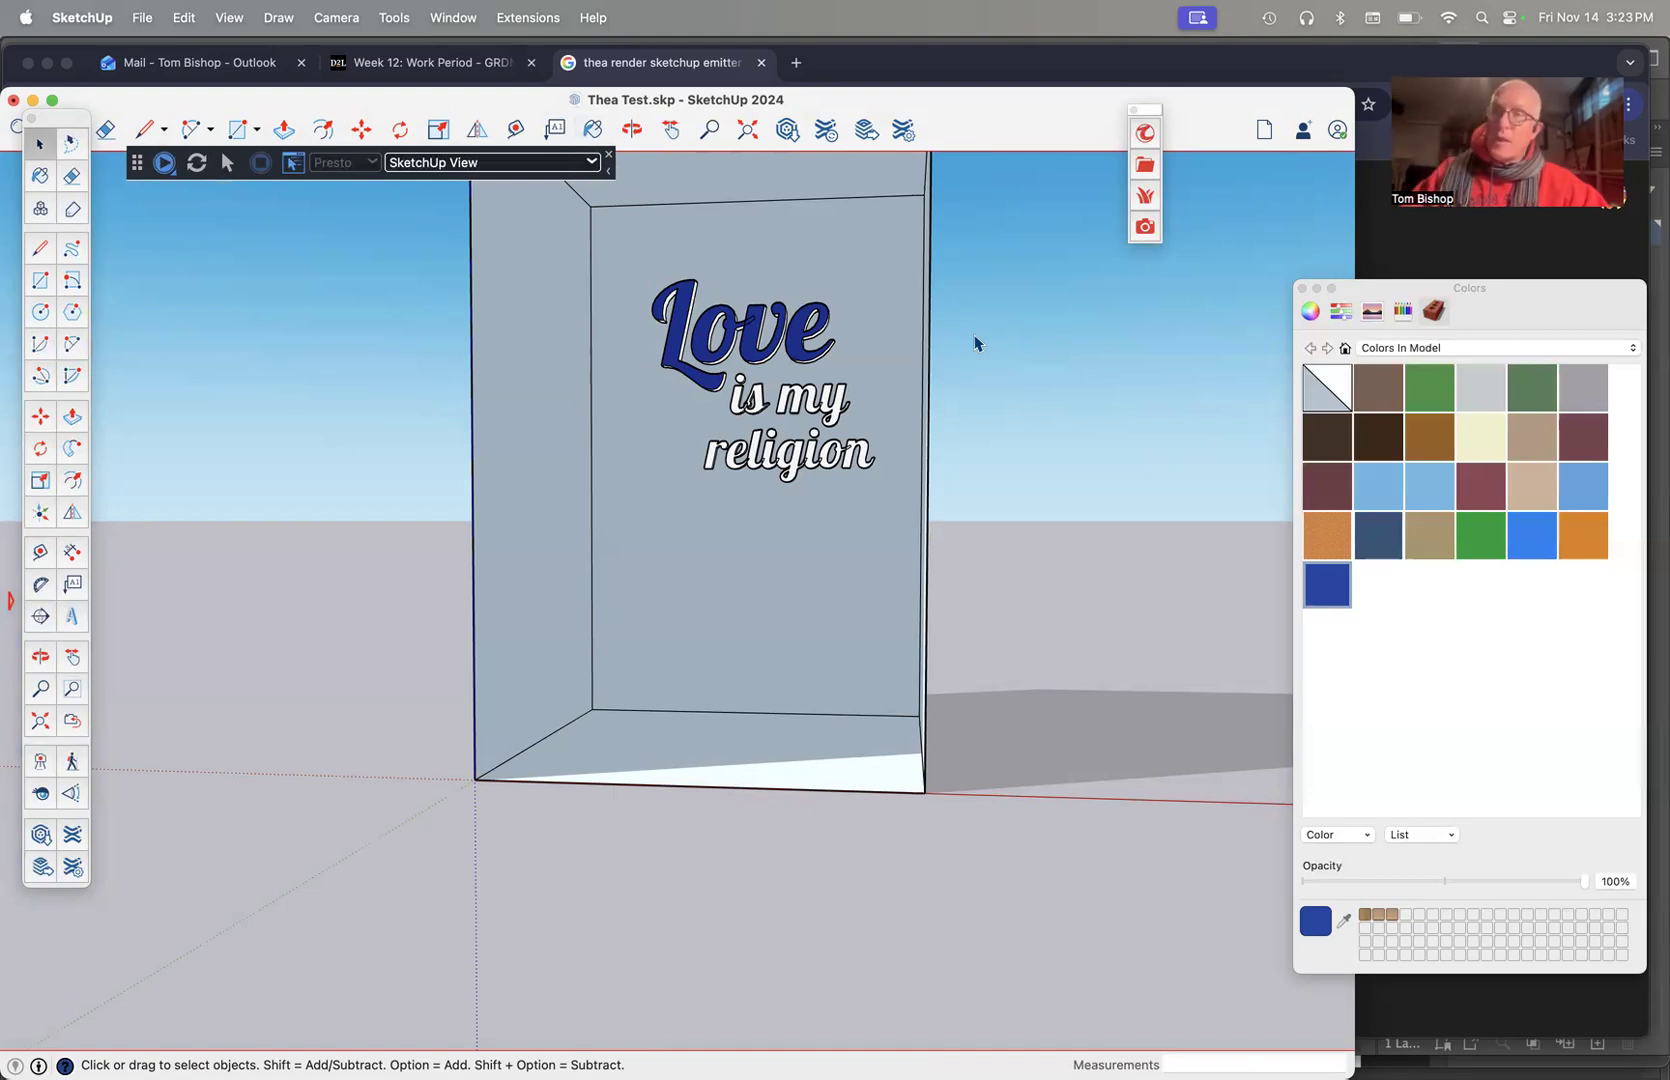
Open Thea's material settings and look through the list of materials in the model
left_click(1146, 134)
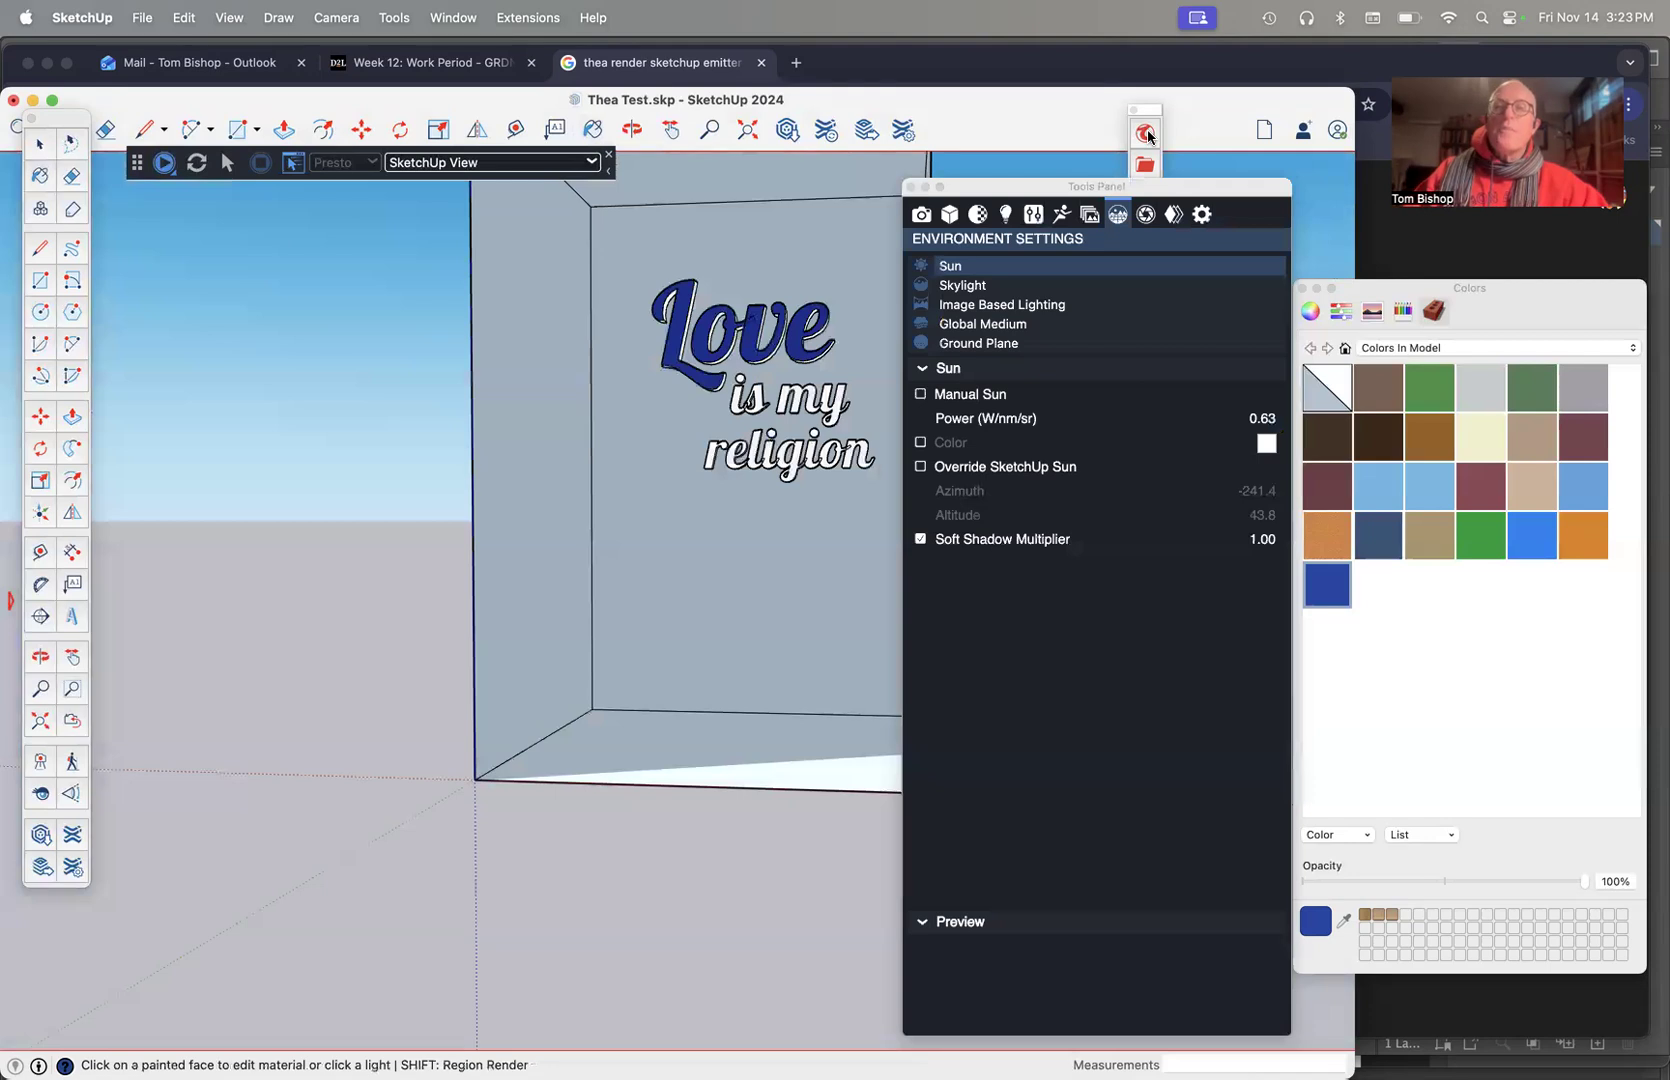
left_click(978, 215)
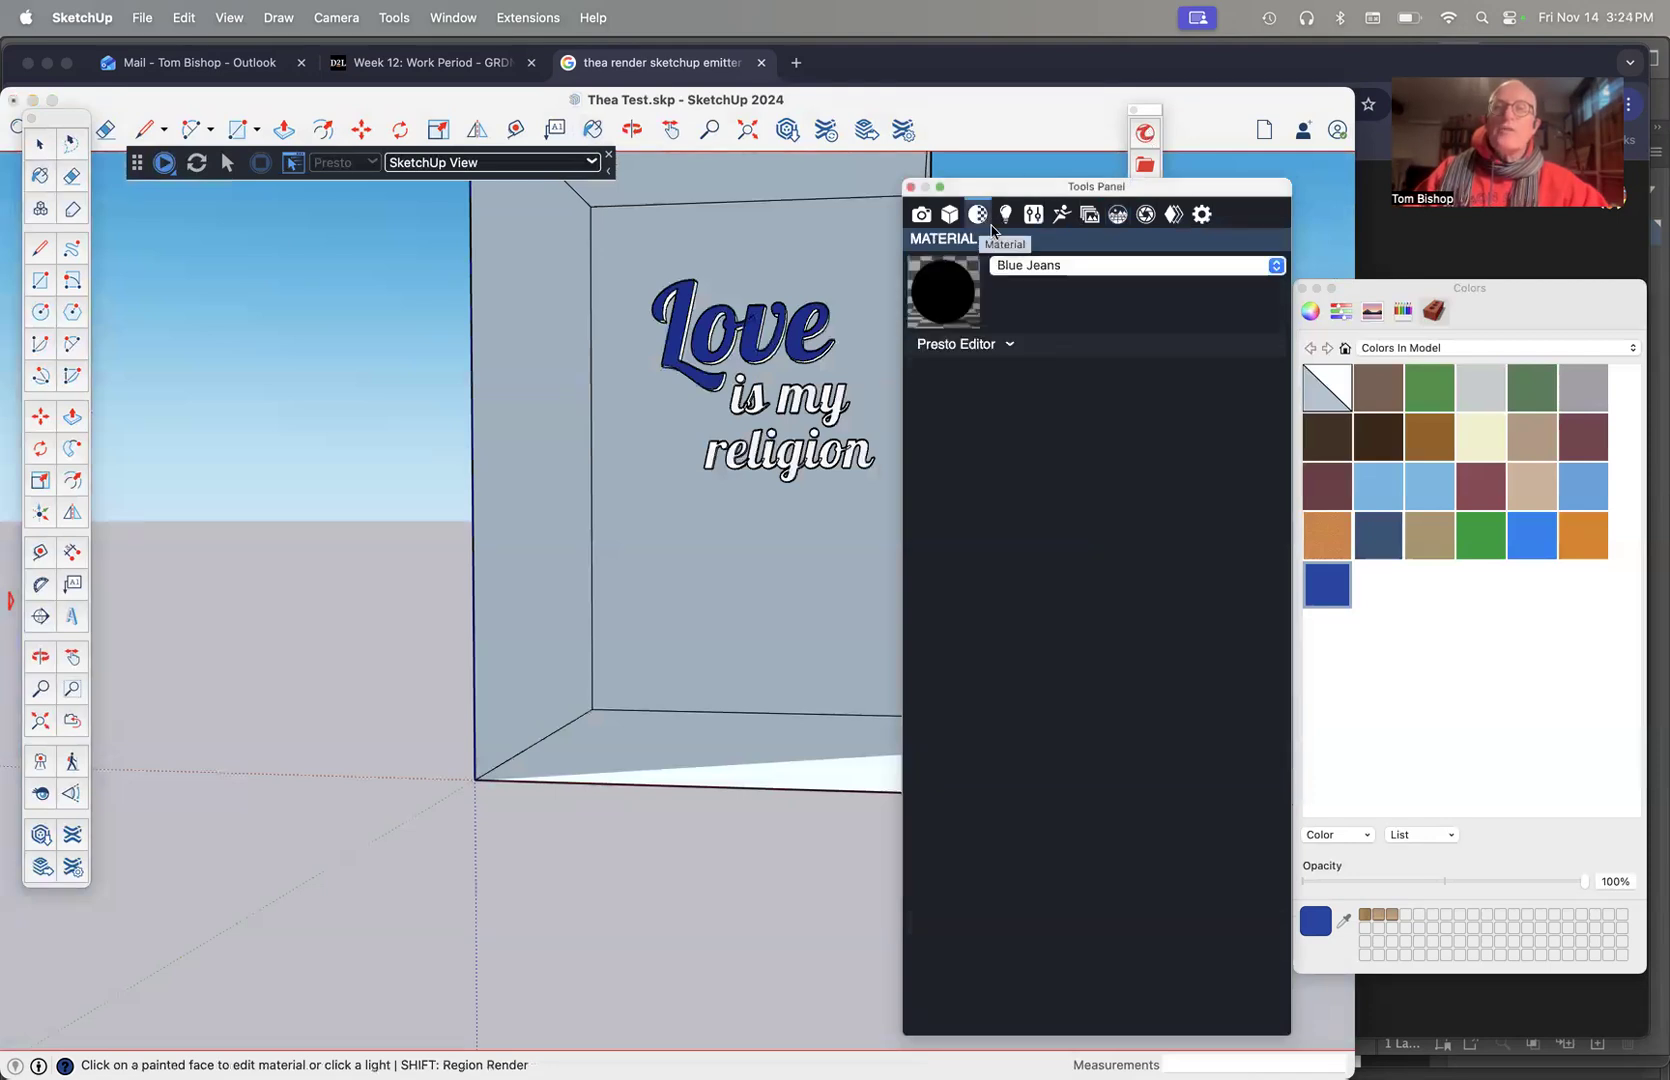
left_click(1112, 268)
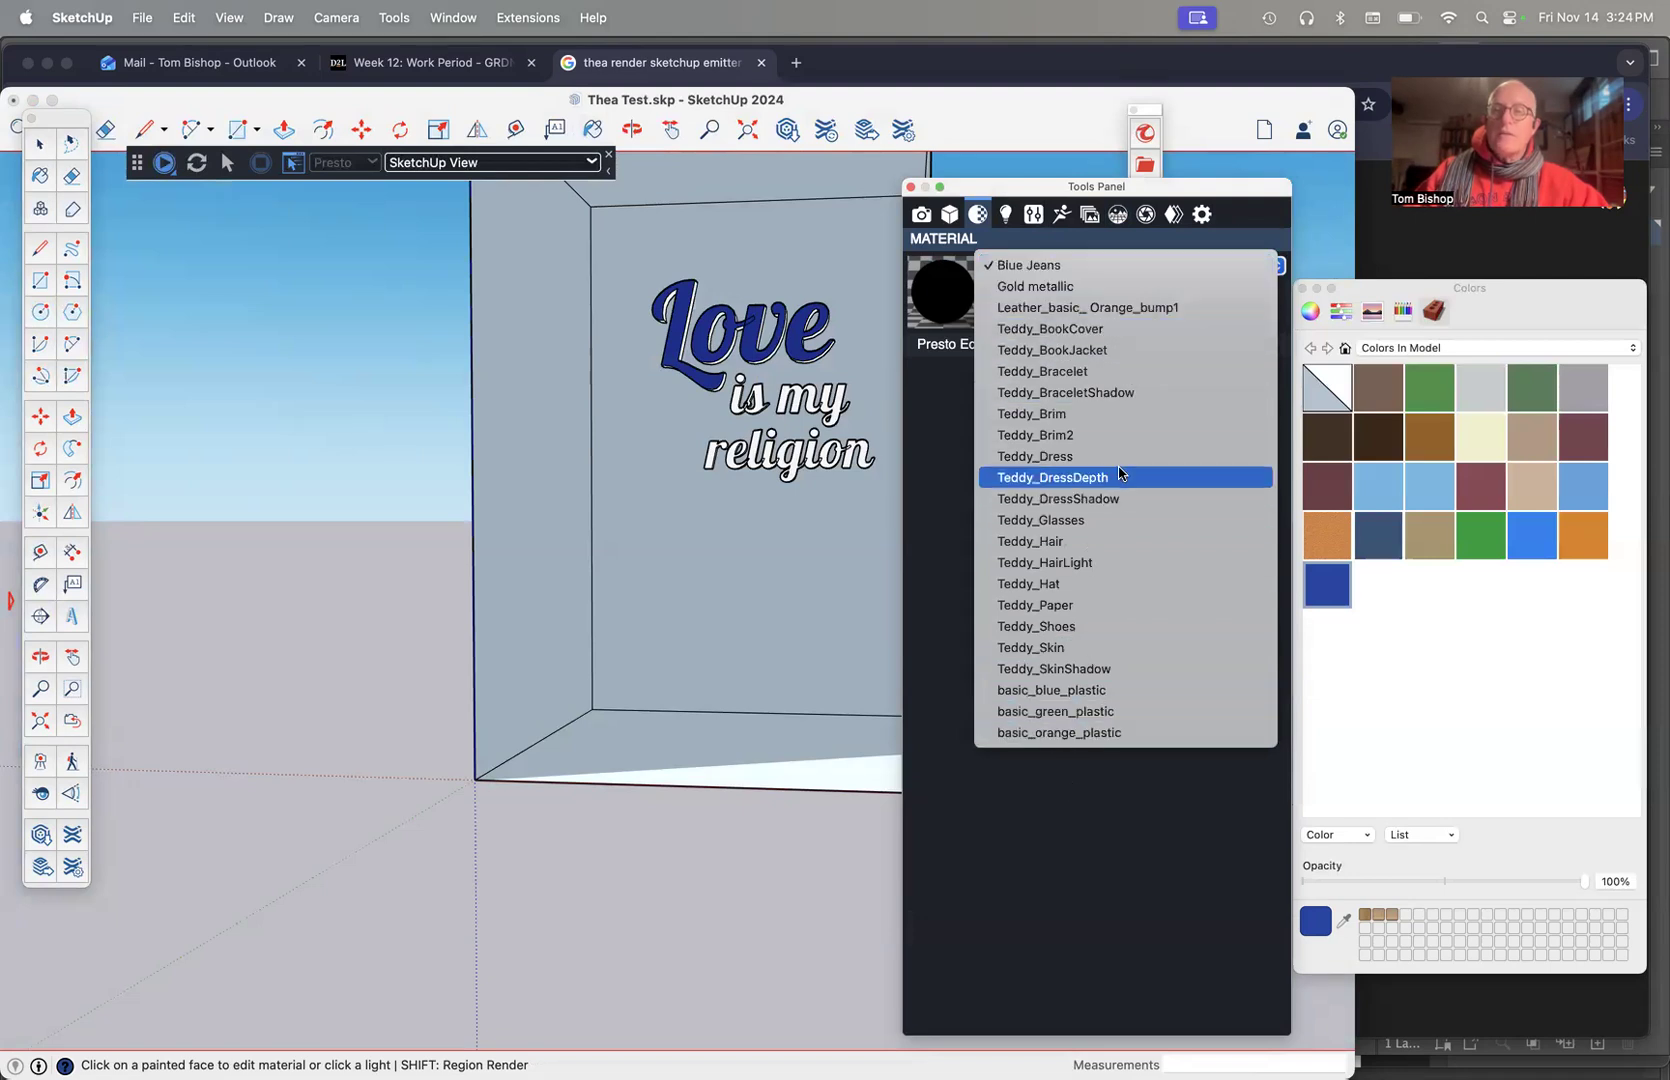
left_click(1090, 798)
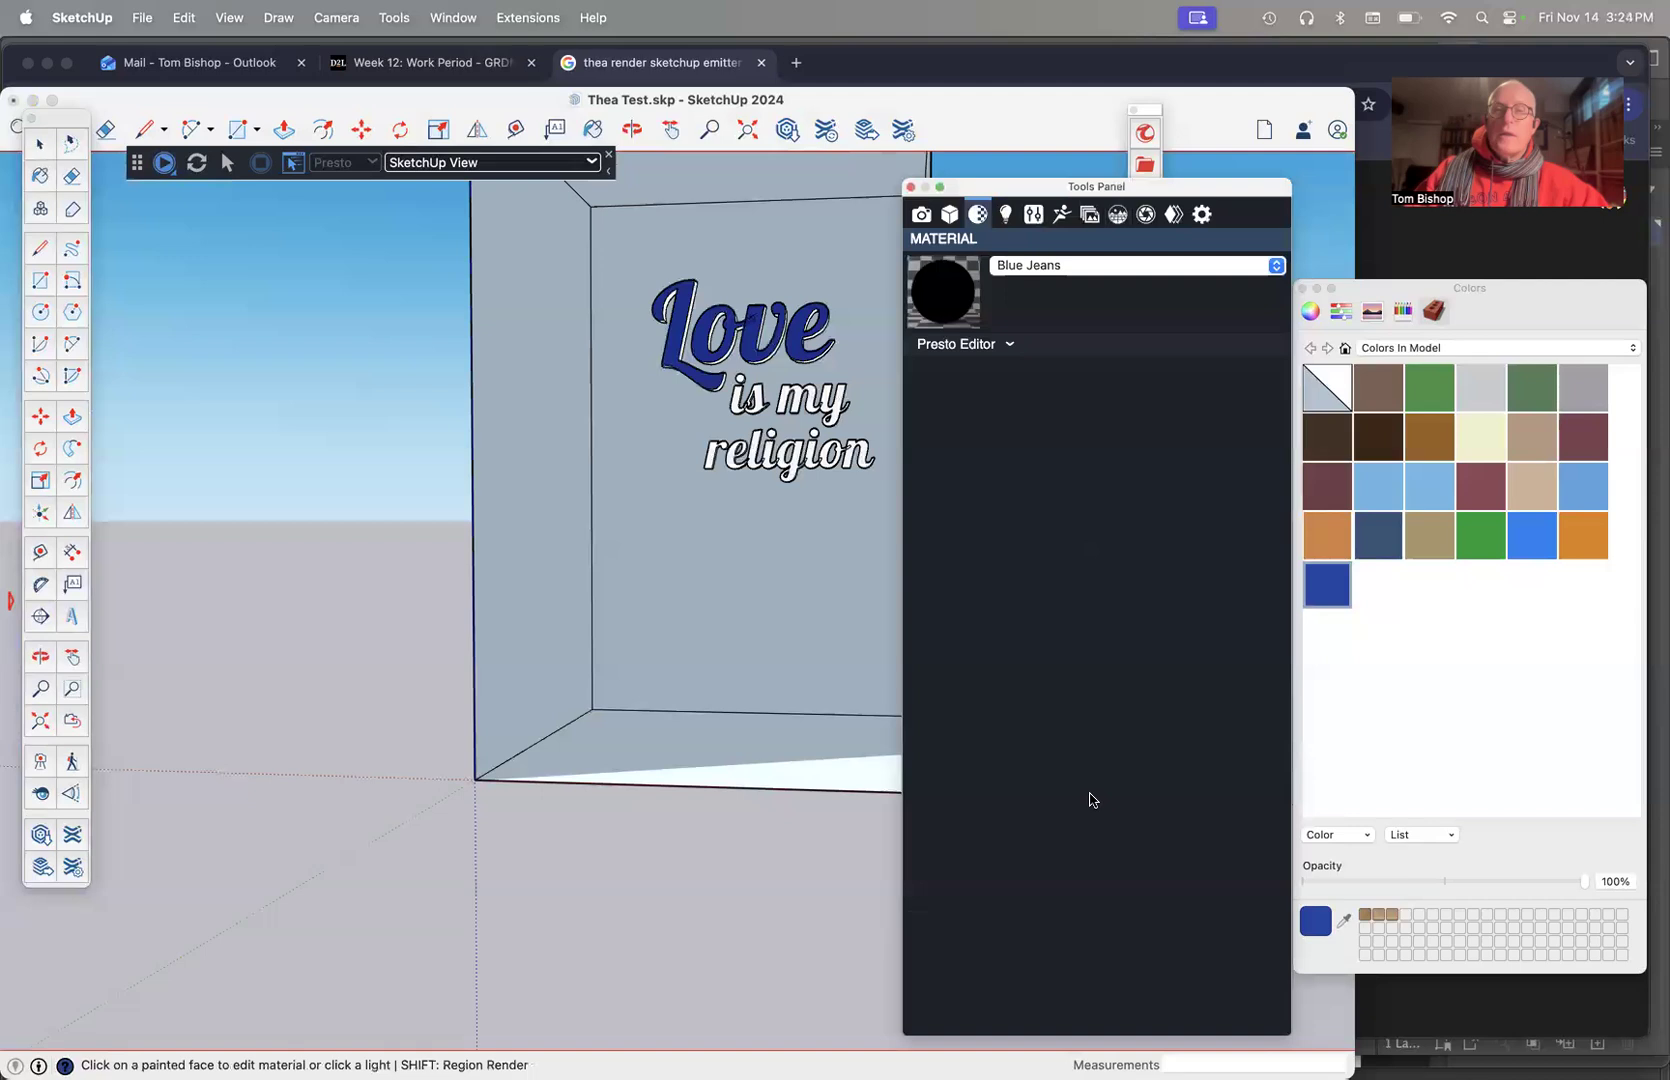
Start and stop an interactive render, and select Blue II metallic in Thea's material settings
left_click(165, 164)
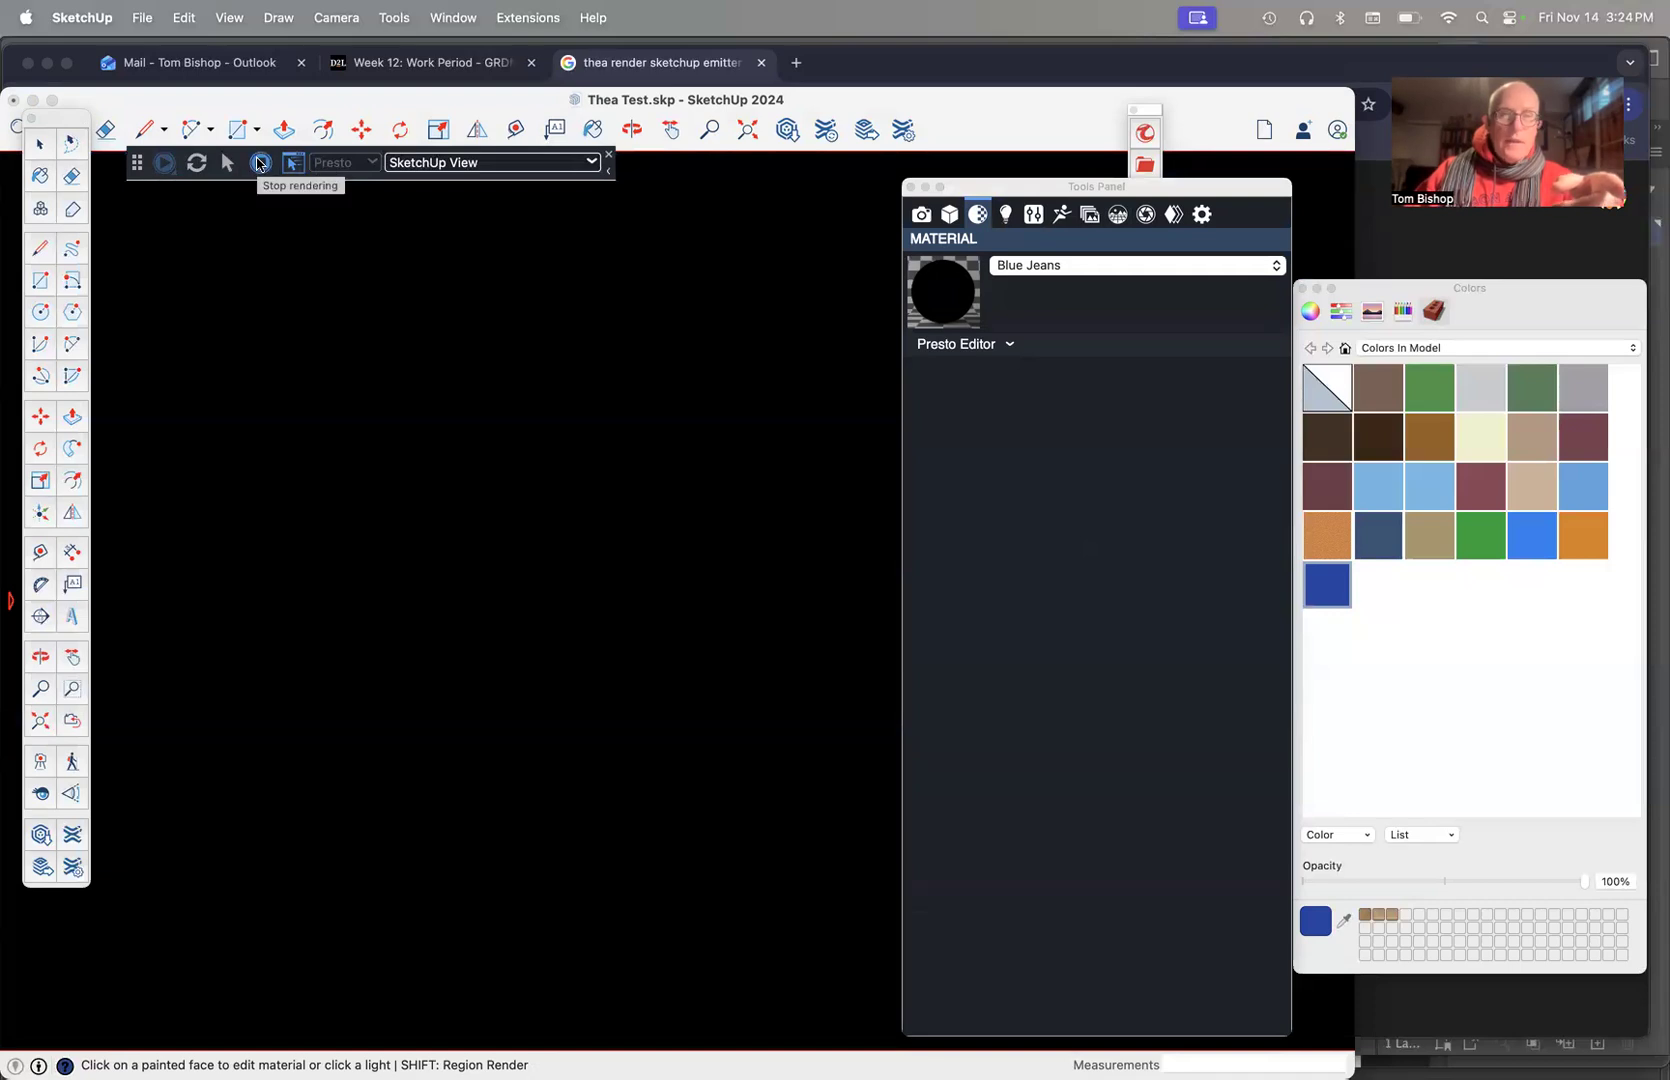
left_click(259, 163)
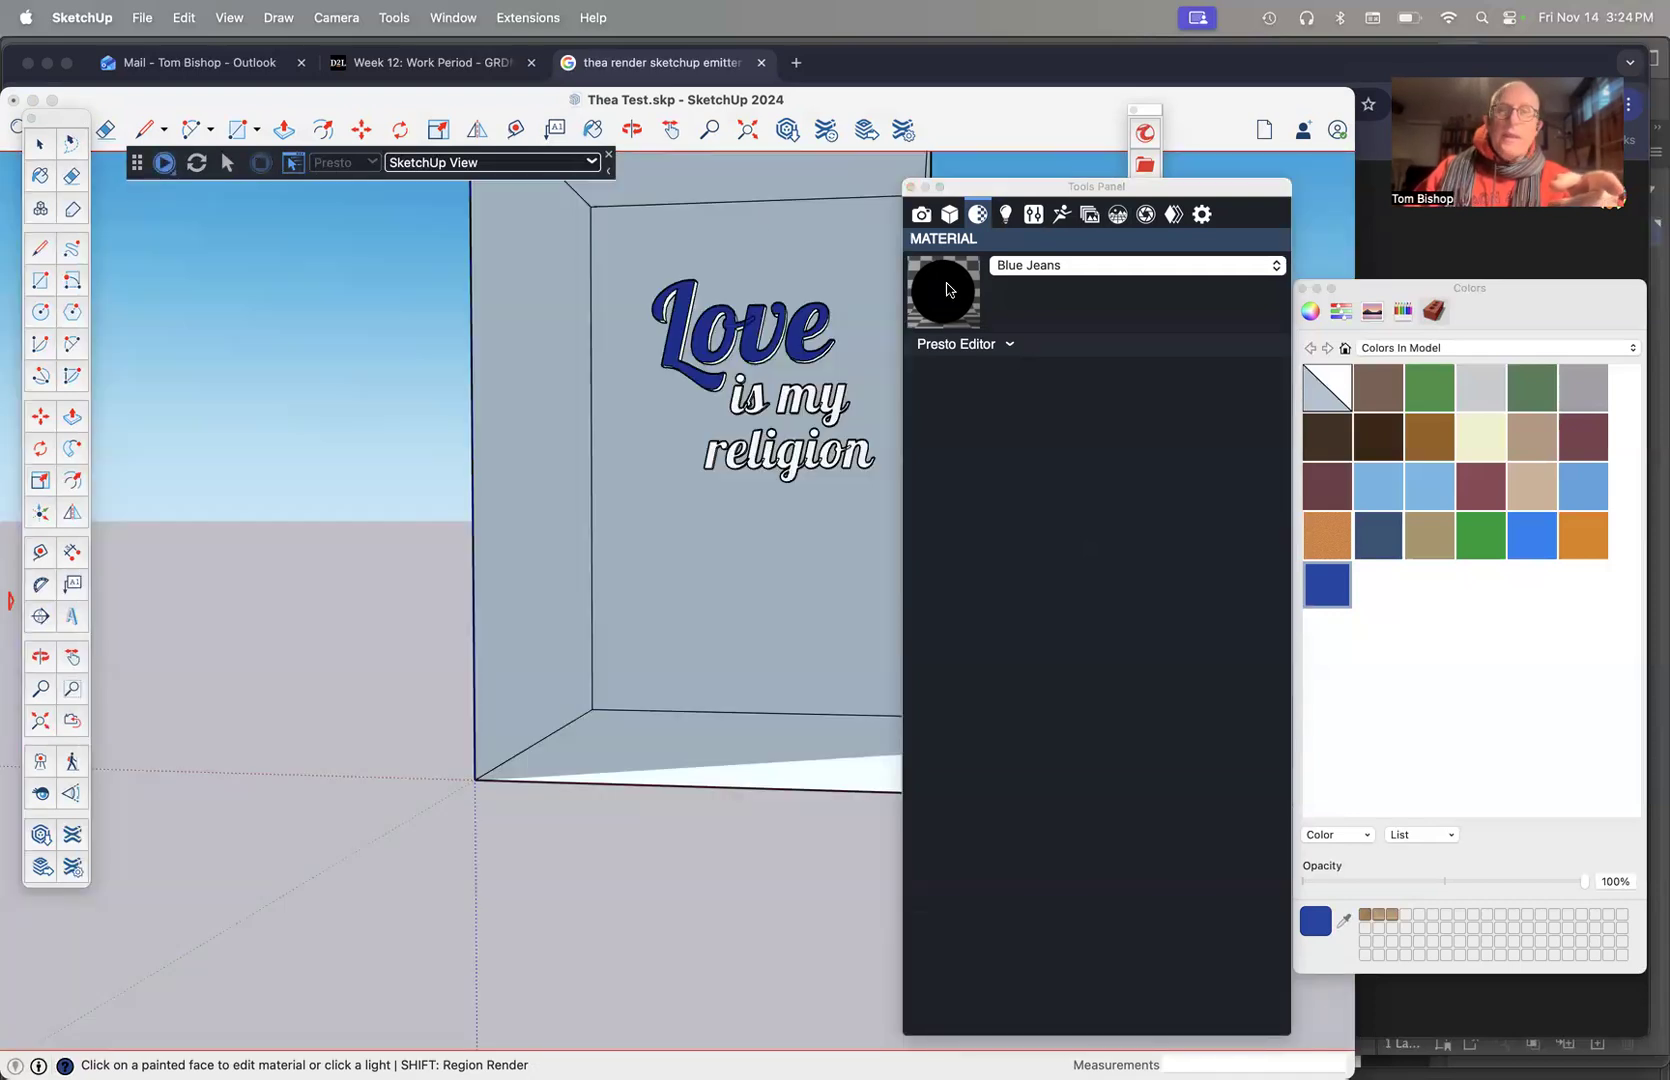
left_click(1089, 268)
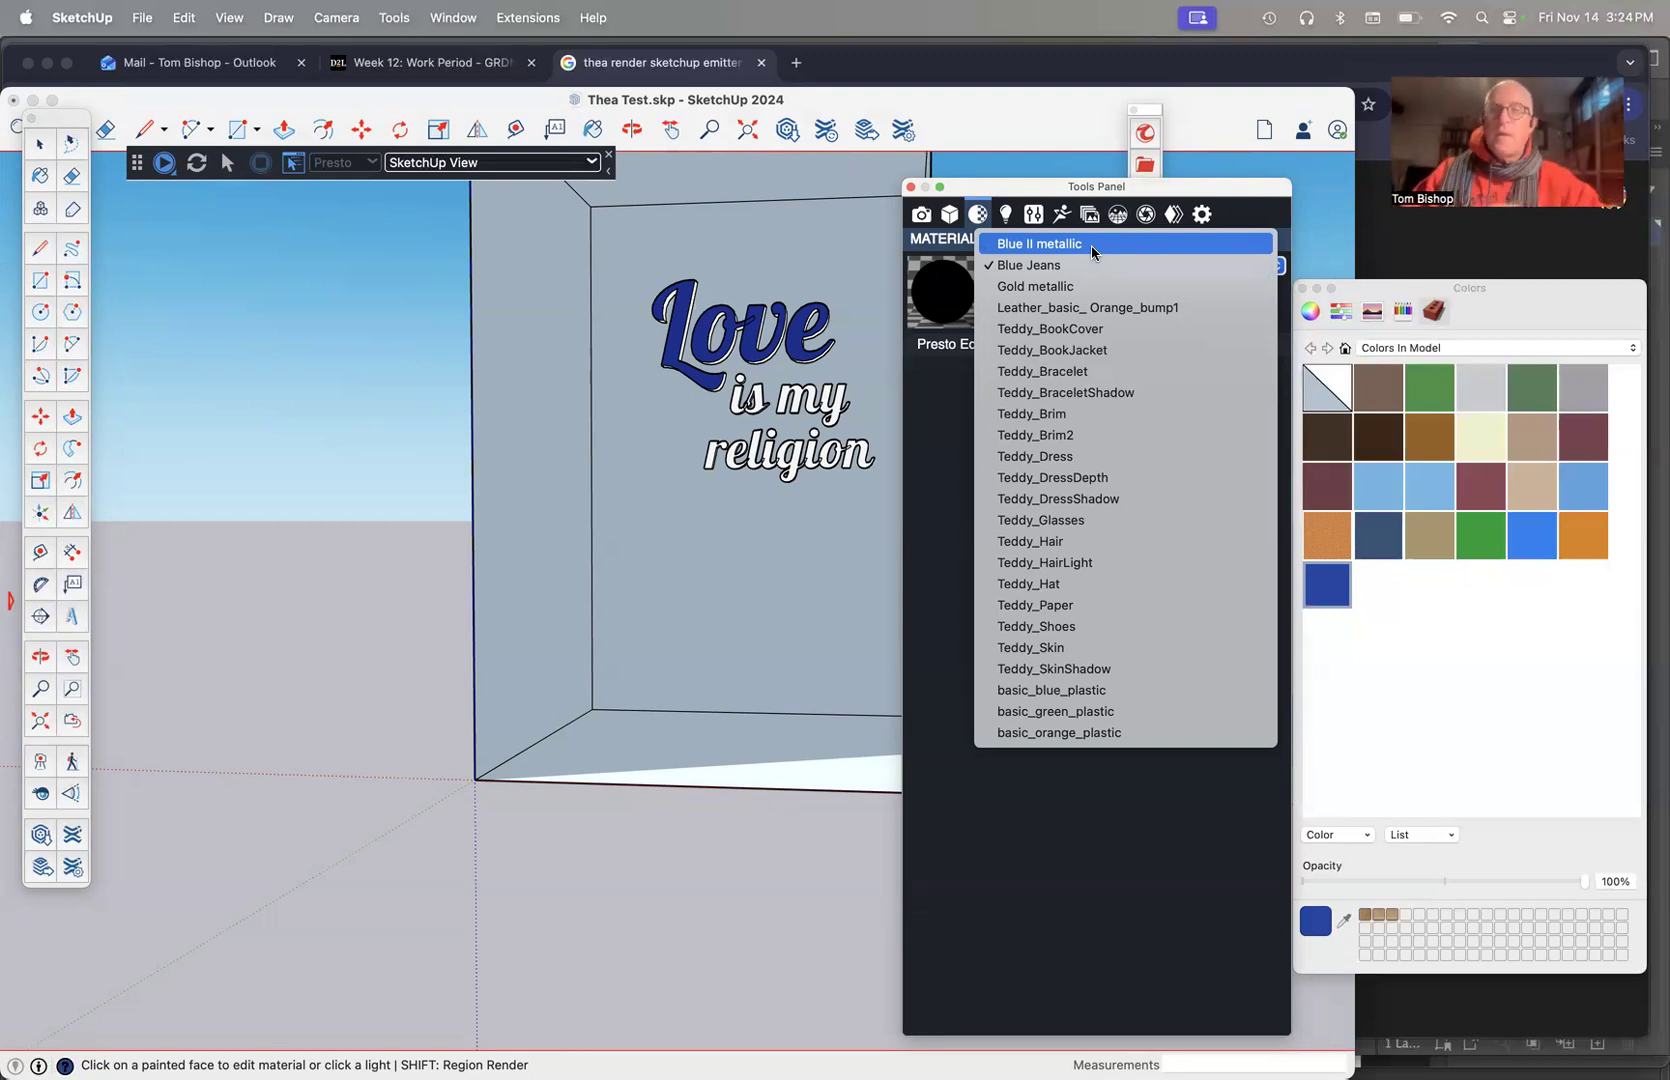
left_click(1091, 245)
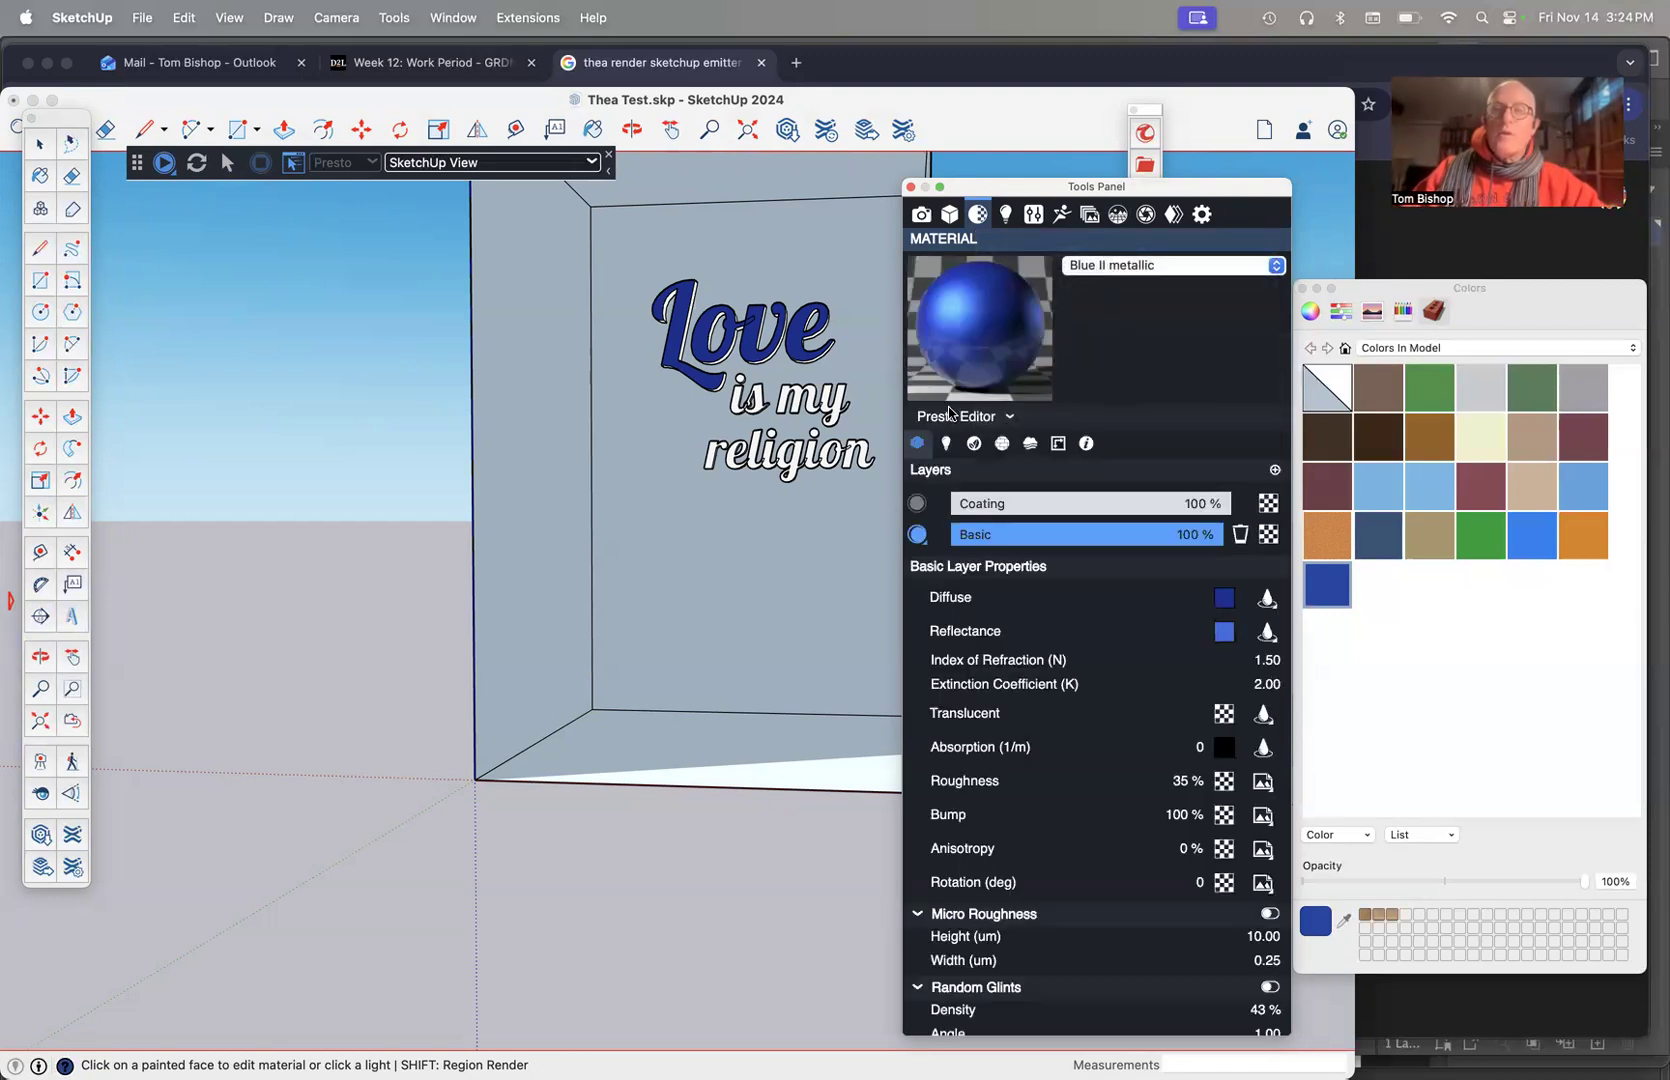
Reset Blue II metallic to the default preset and switch its settings back to the Presto editor
left_click(1012, 418)
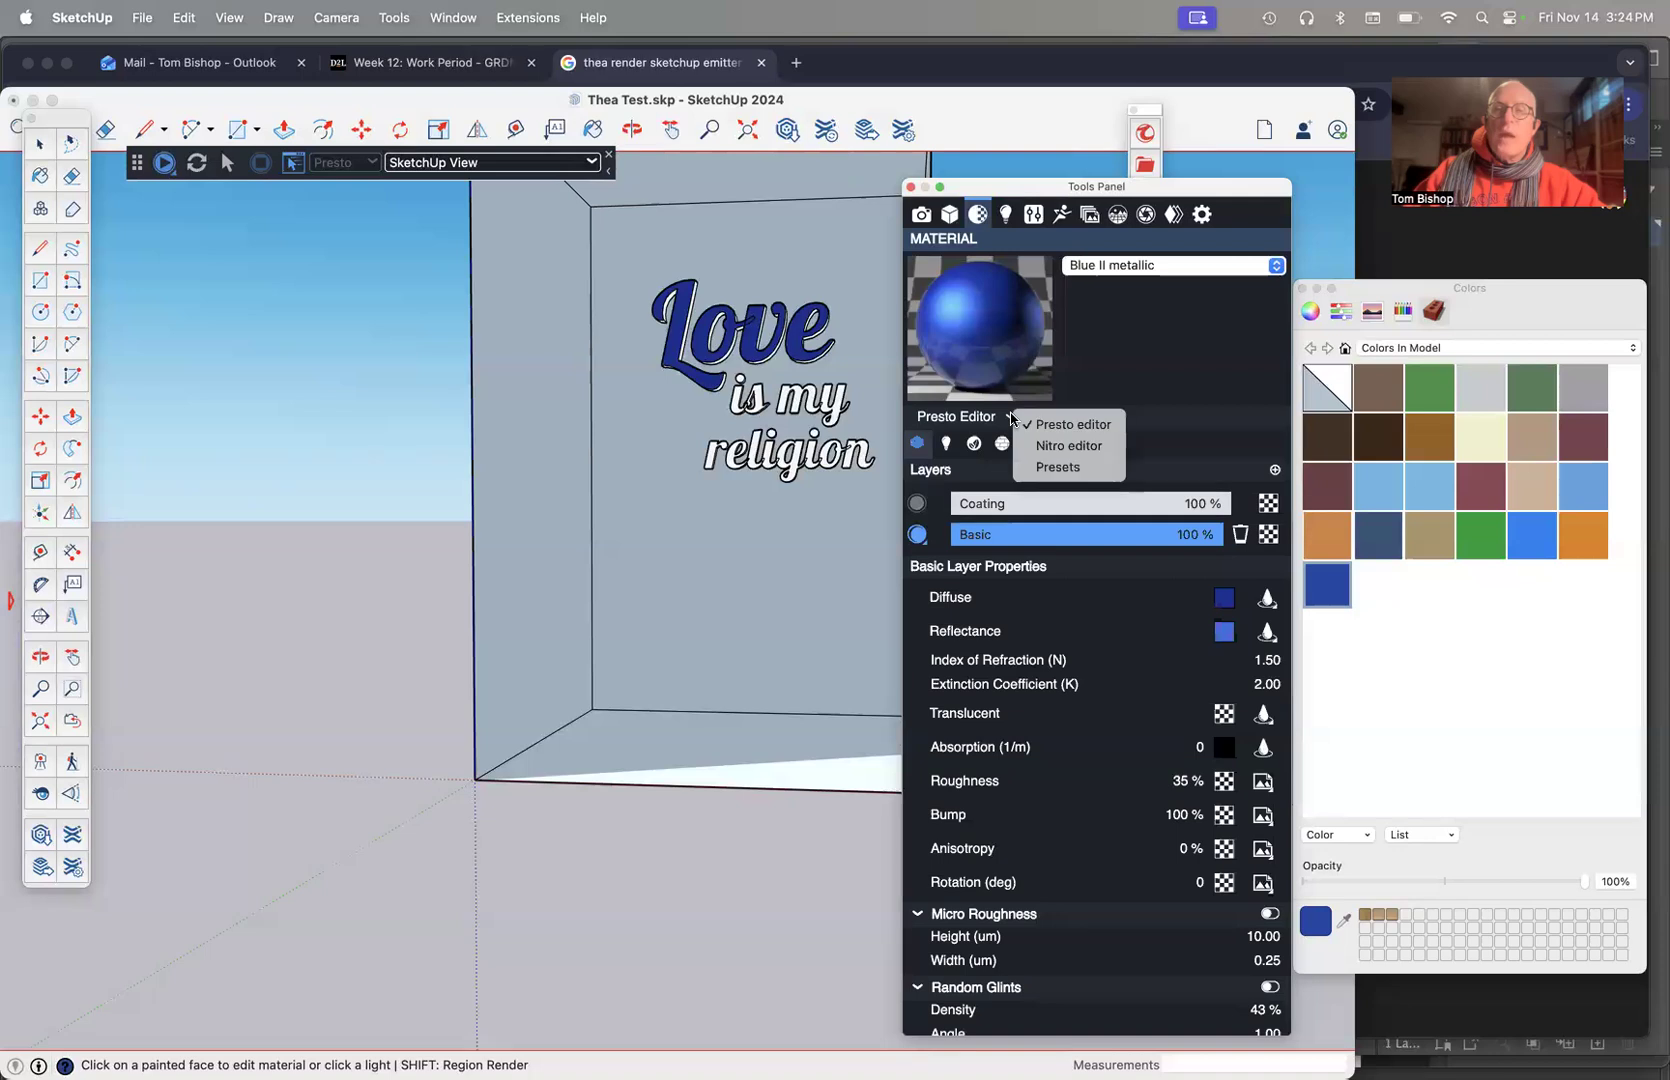
left_click(1056, 469)
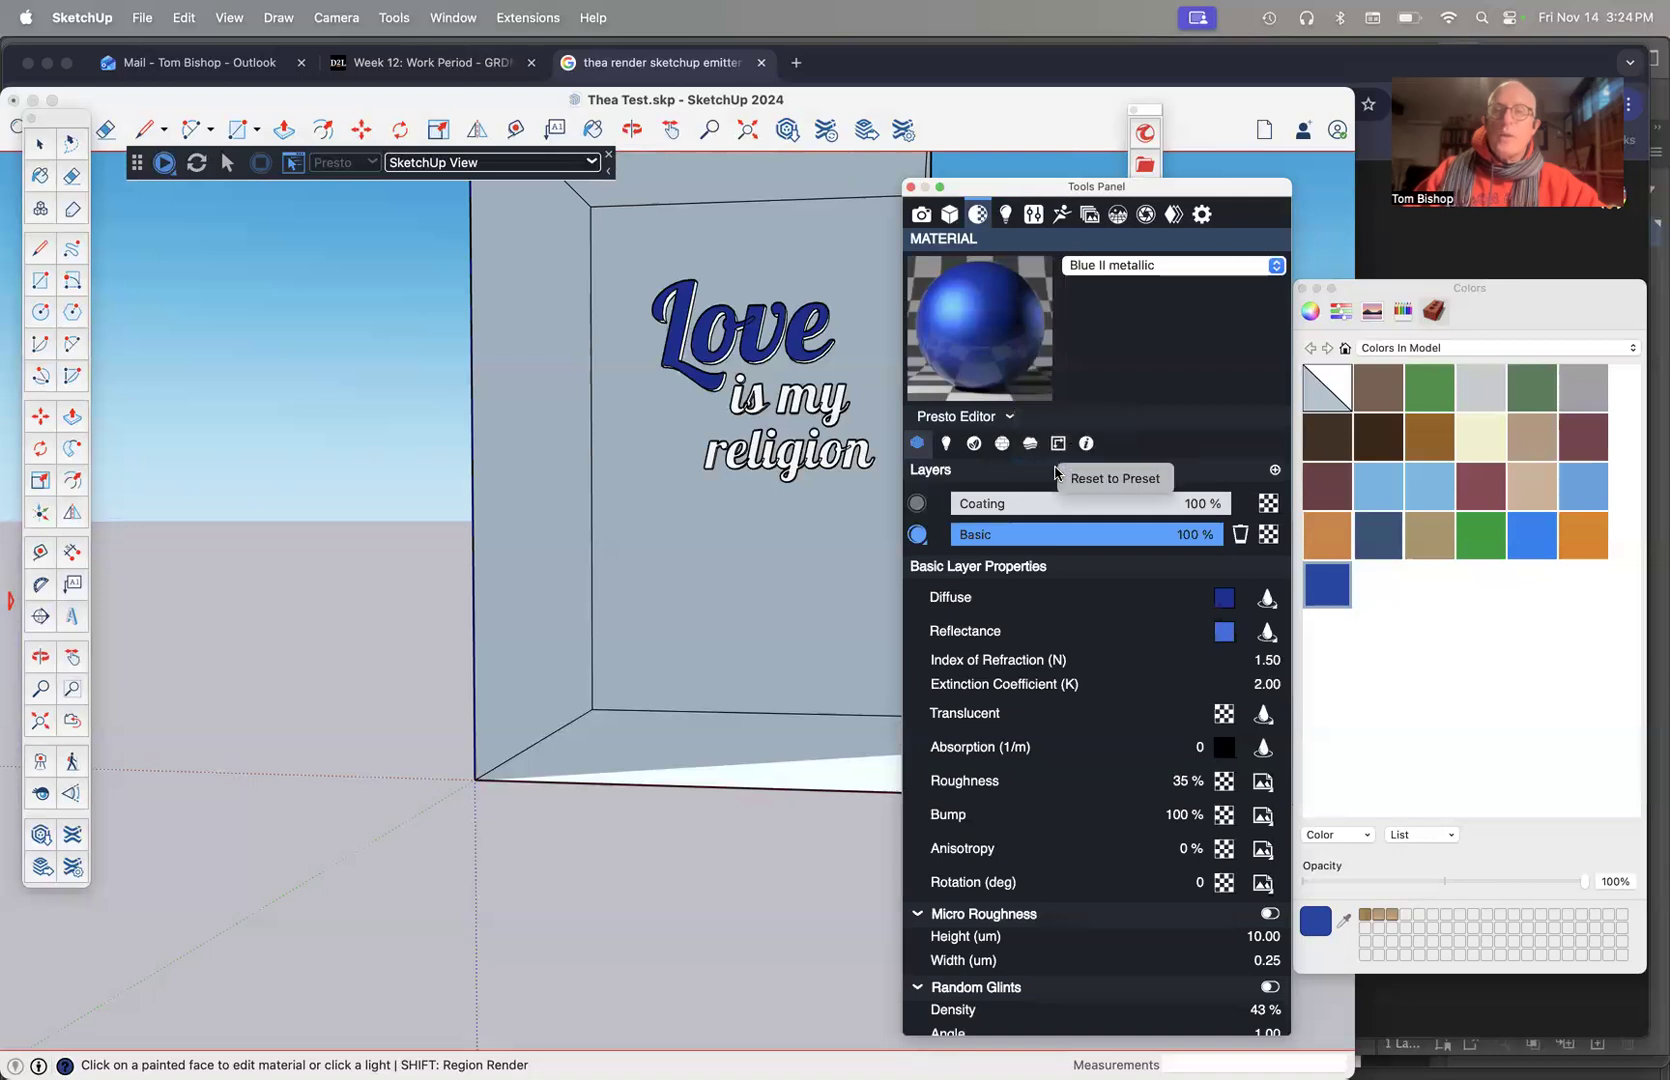
left_click(1113, 480)
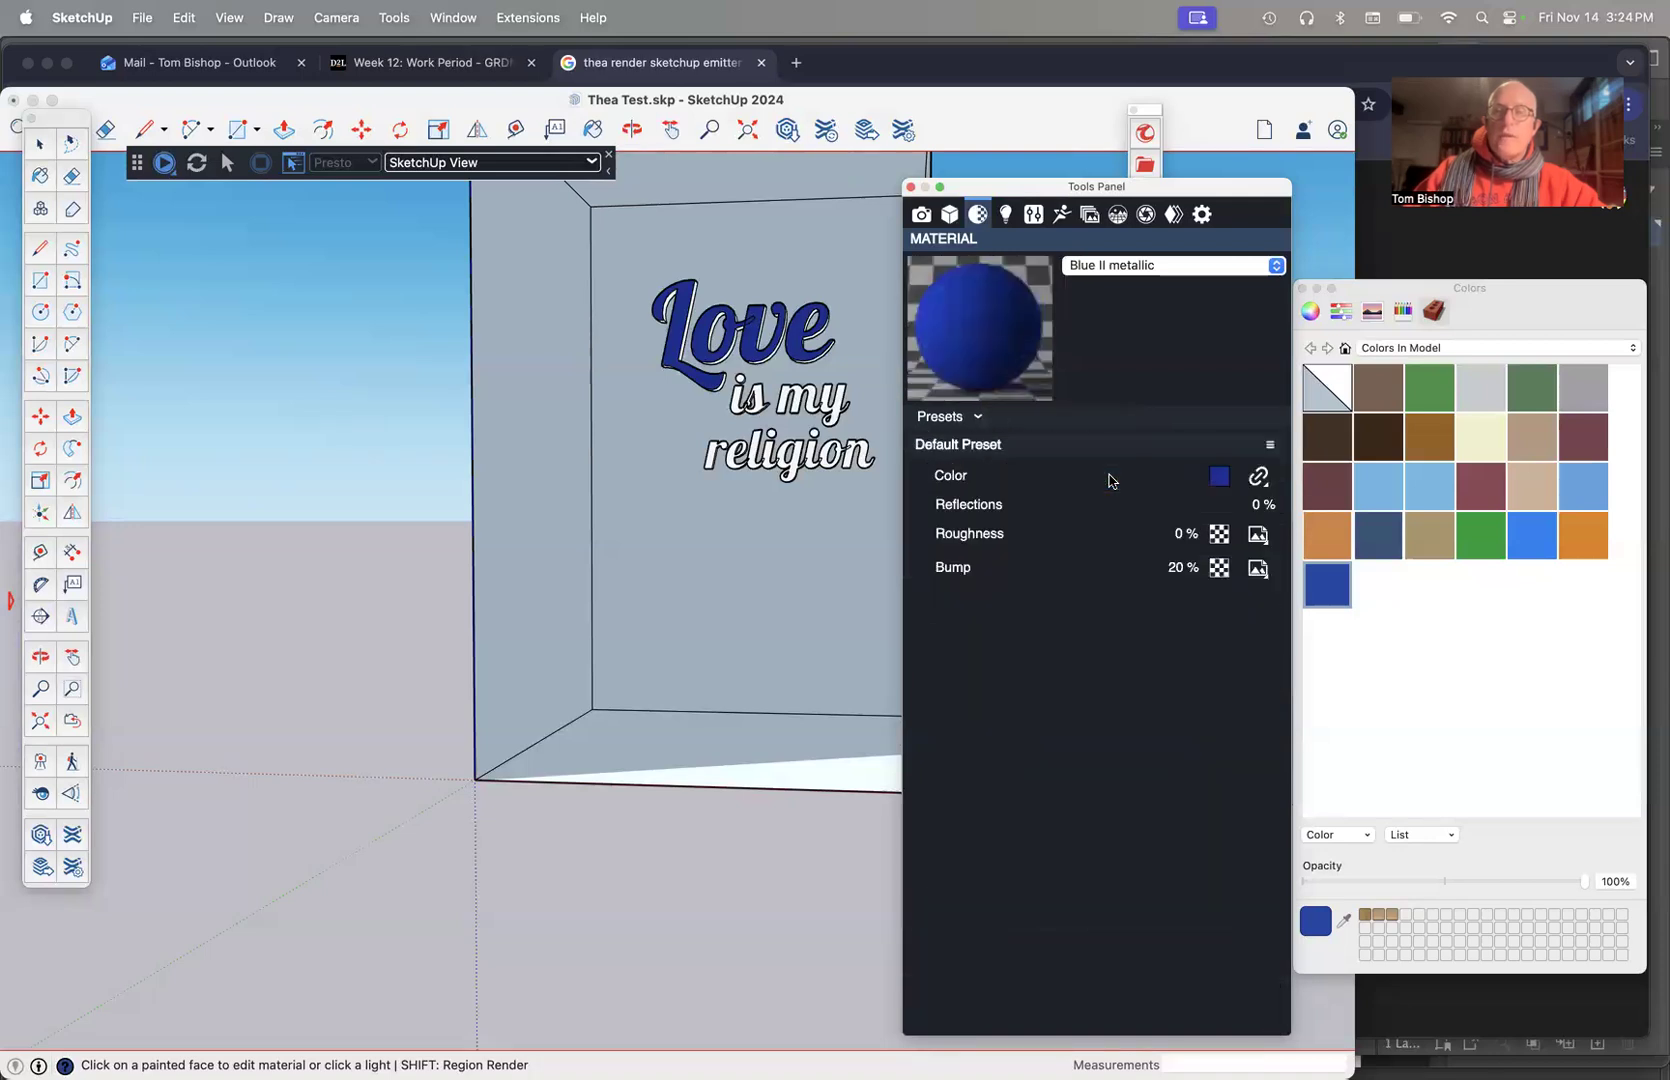
left_click(972, 418)
left_click(972, 418)
left_click(975, 420)
left_click(1018, 438)
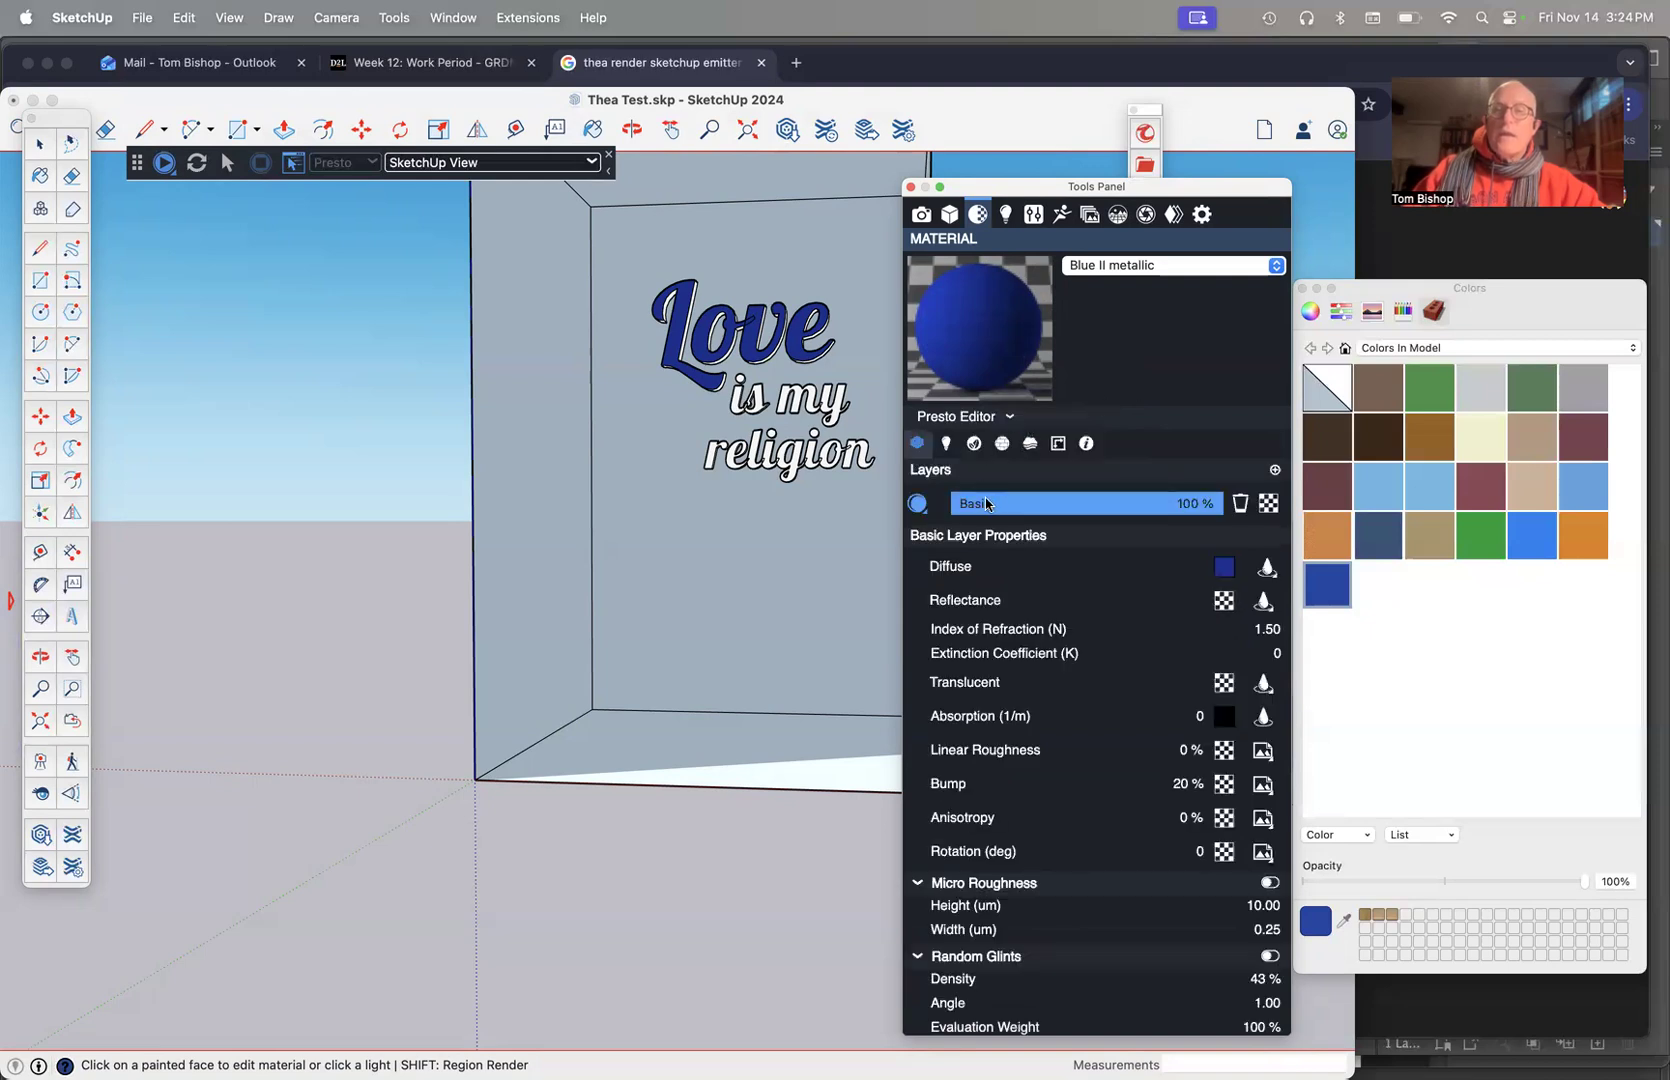
left_click(1175, 267)
left_click(1176, 266)
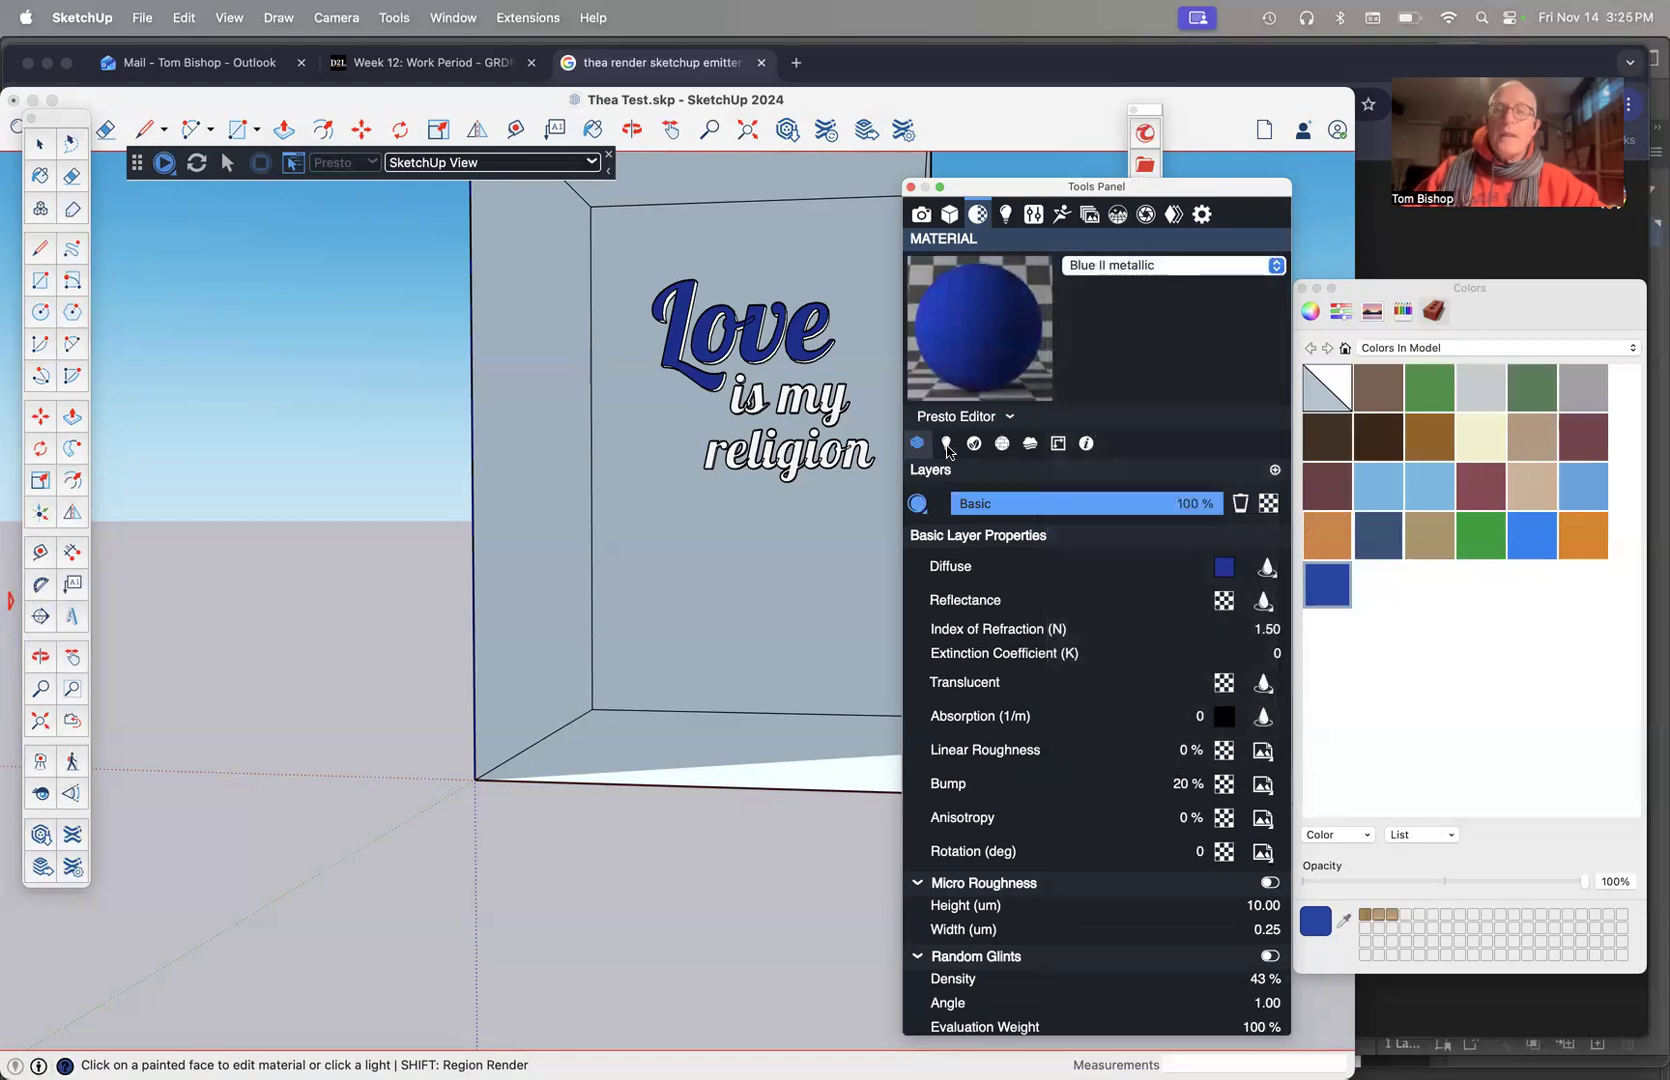
Turn on the emitter for Blue II metallic and set its power to 500 Watts
left_click(945, 446)
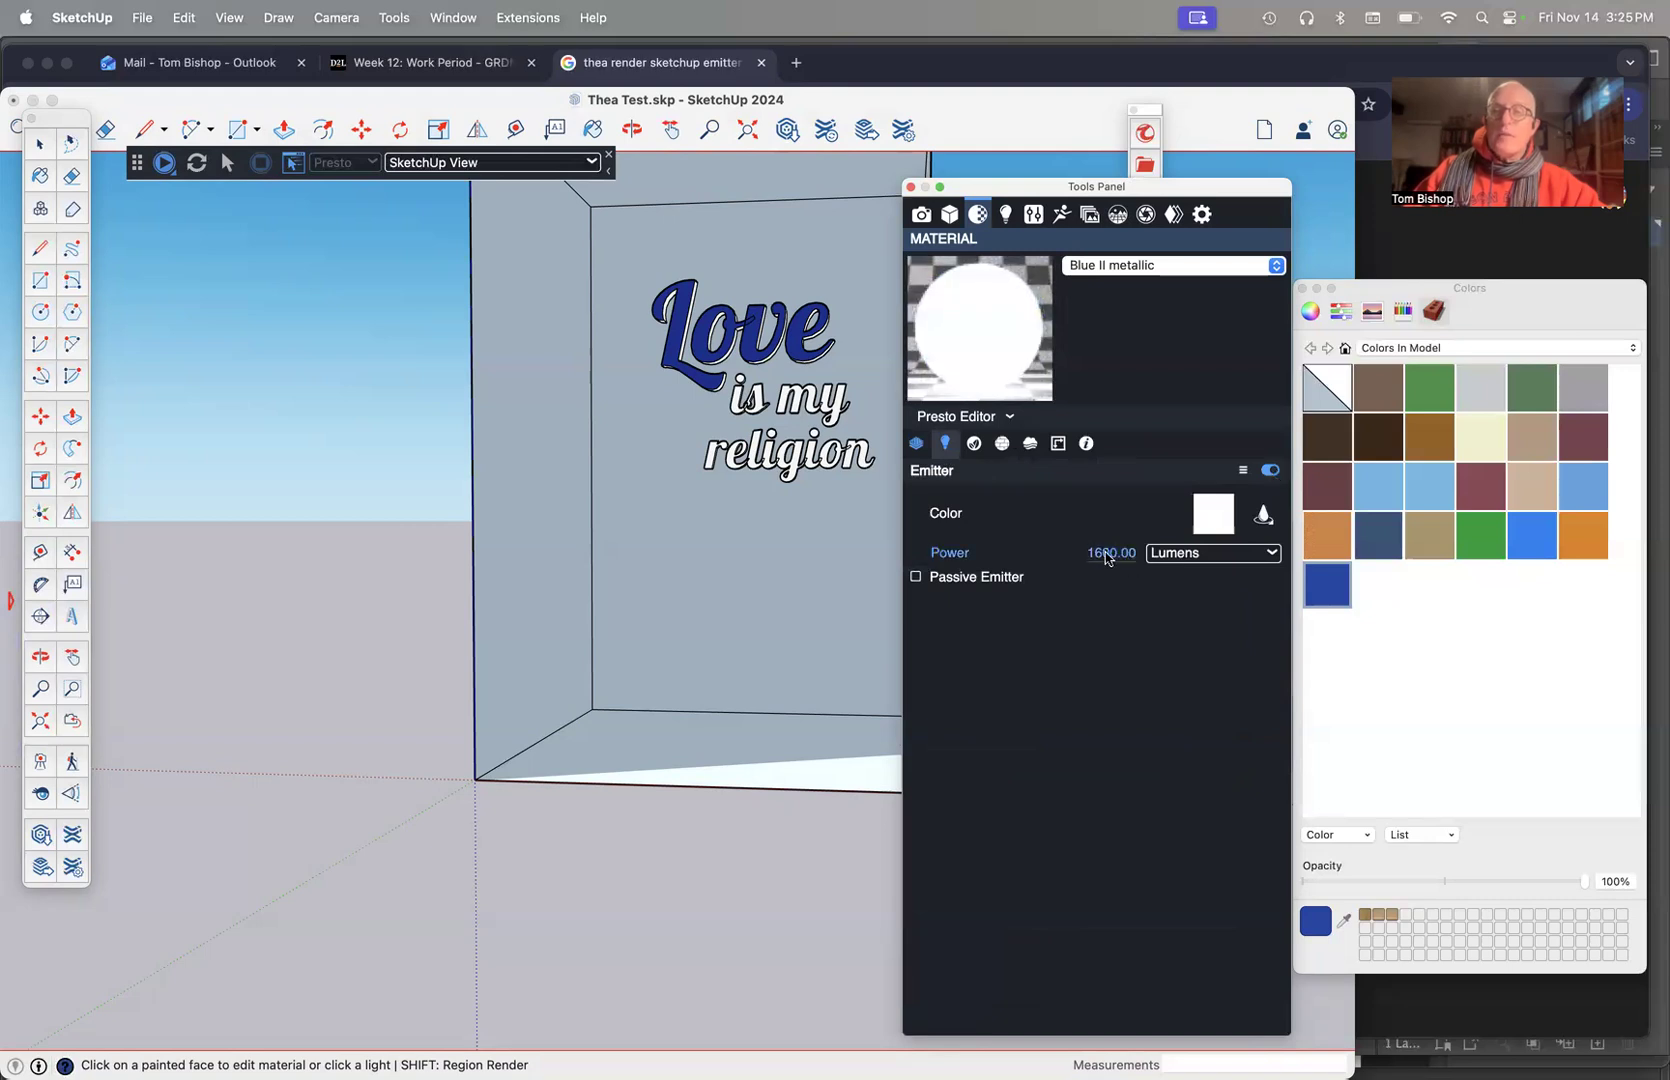
left_click(1195, 554)
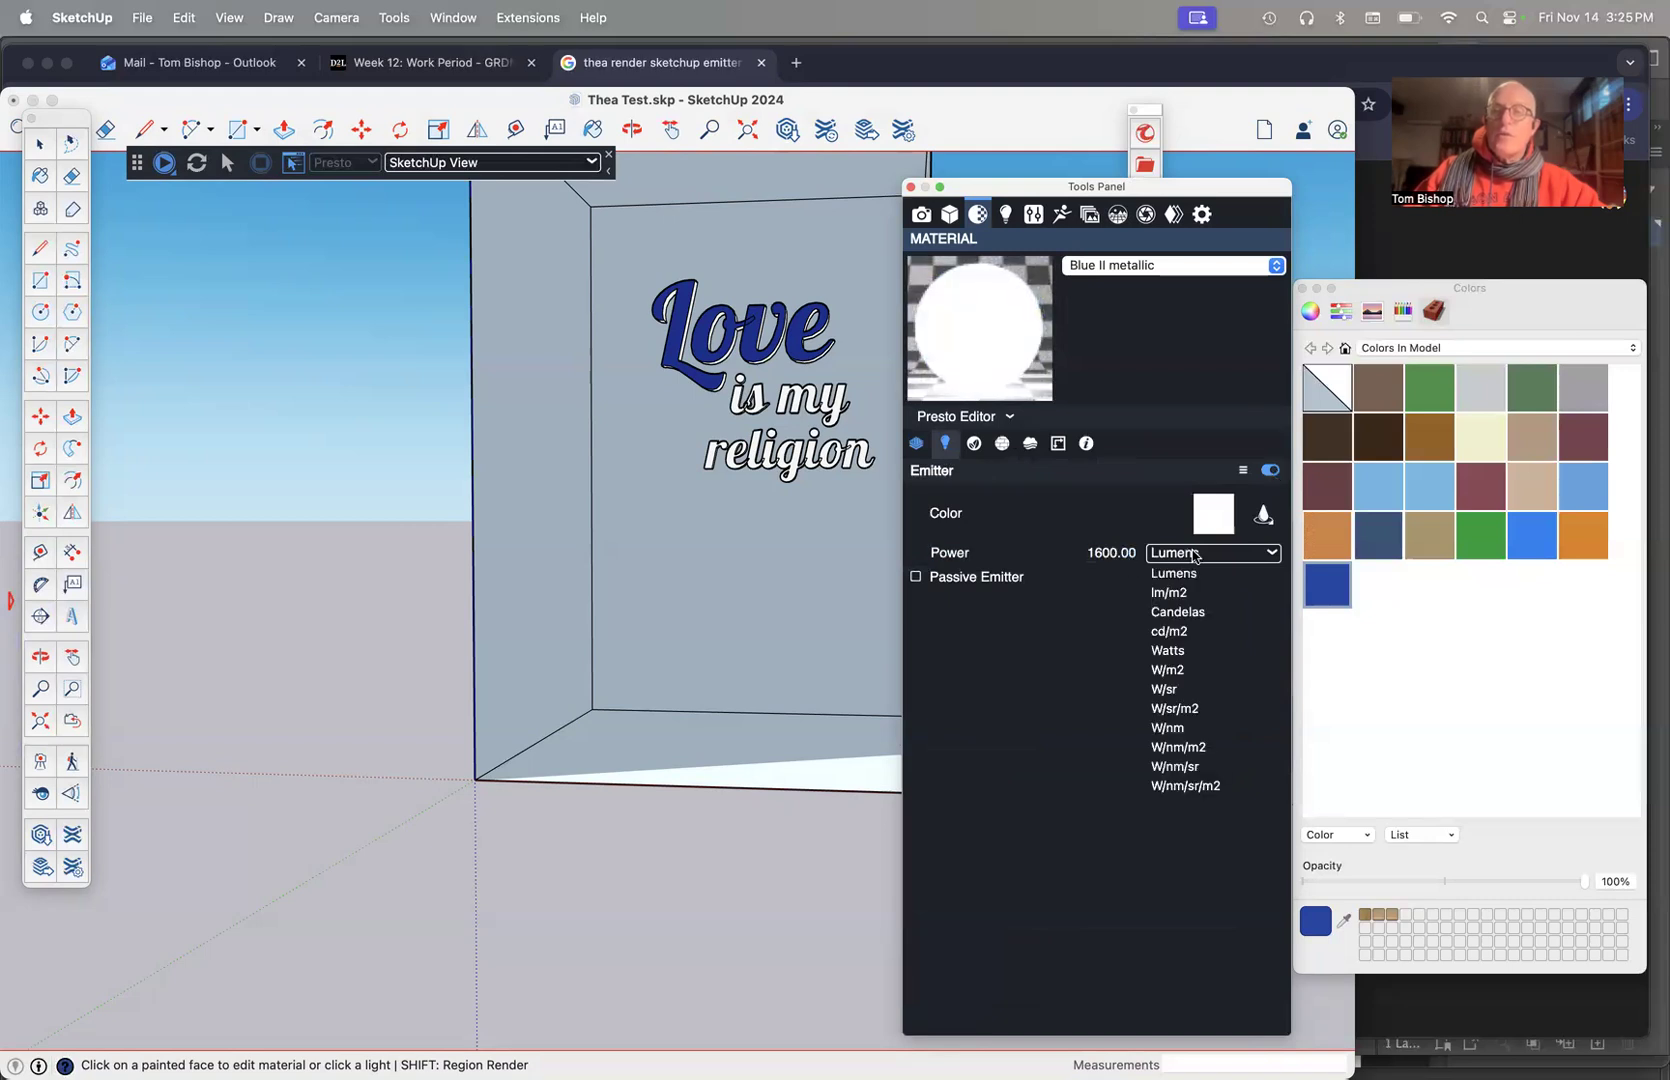
left_click(1170, 651)
double_click(1112, 553)
type("500")
key("Return")
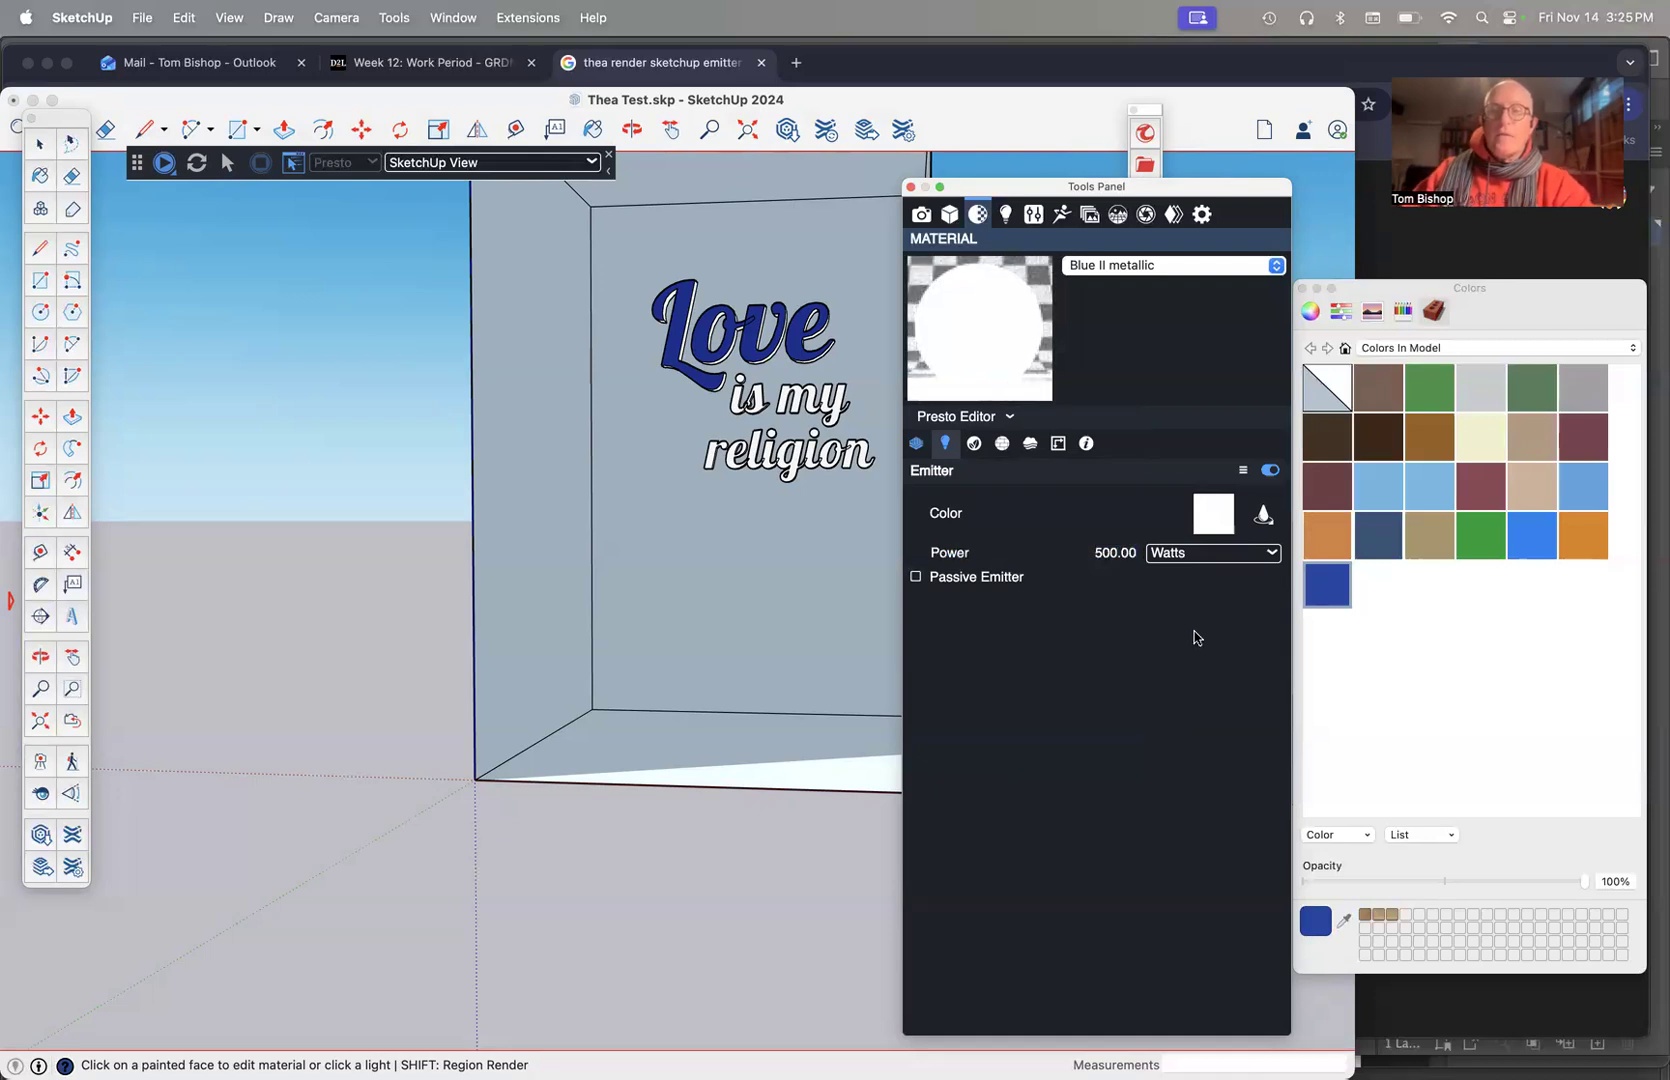
Start the interactive render and raise the Blue II metallic emitter's power to 2000 Watts
left_click(165, 166)
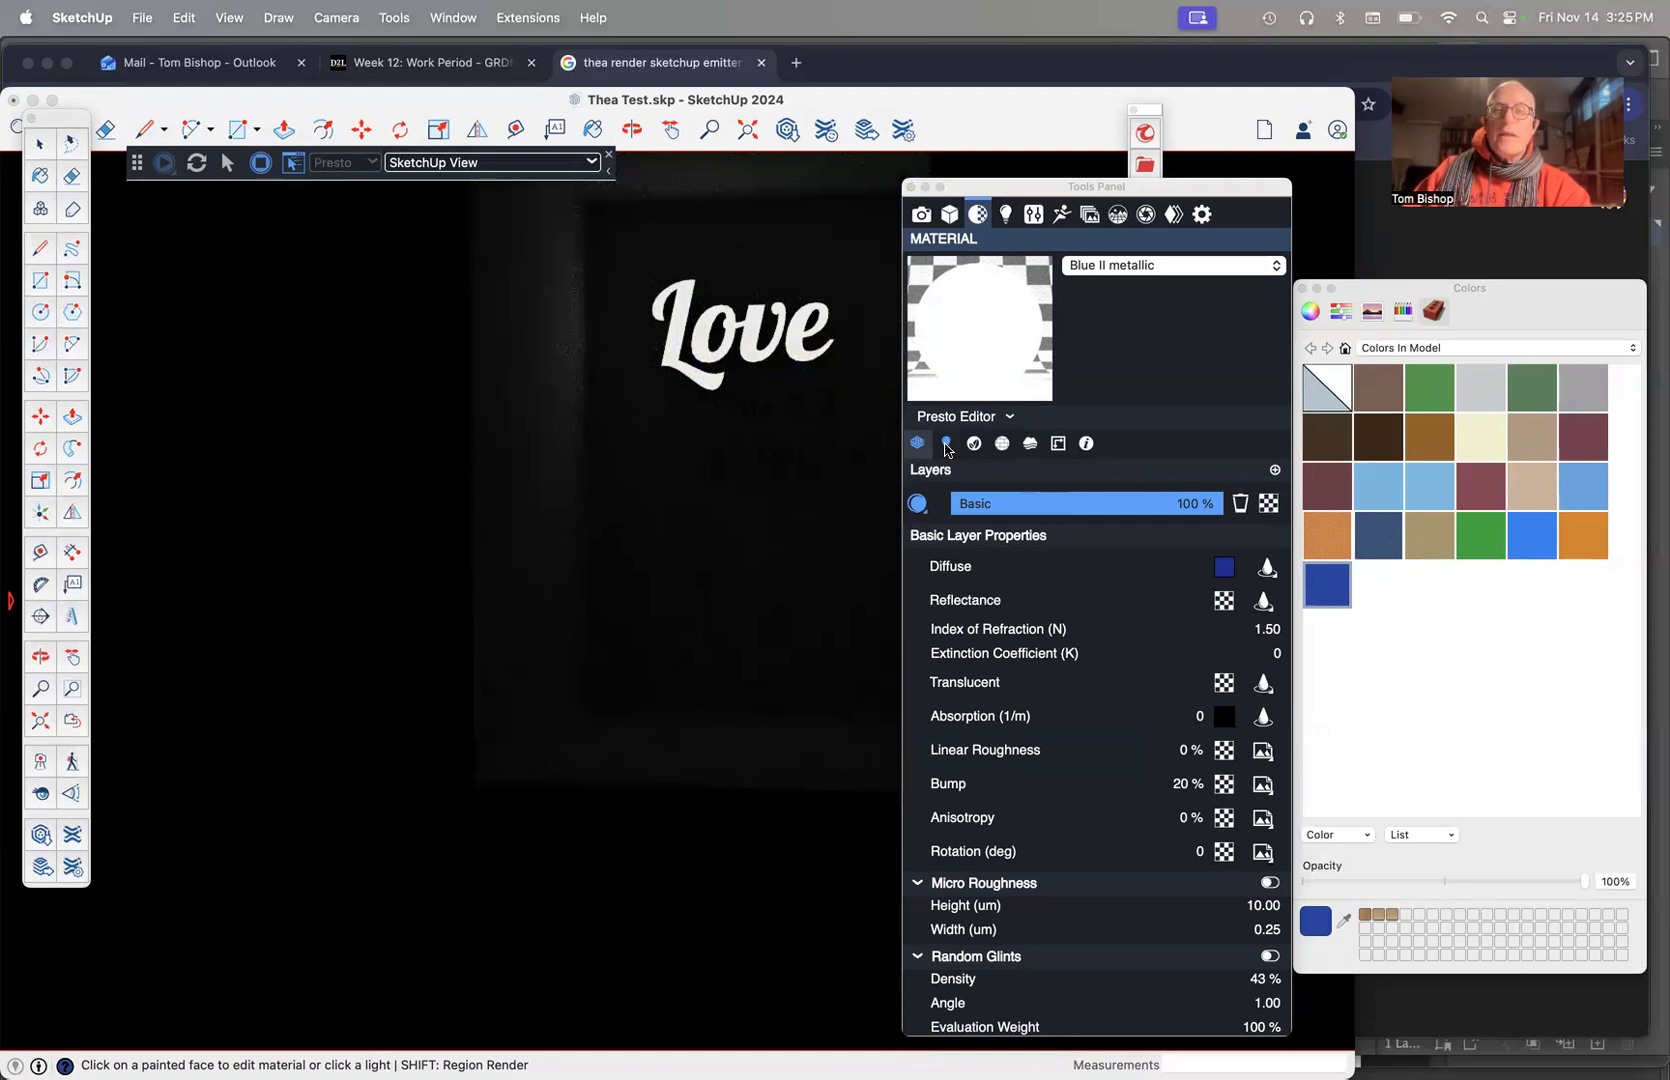
left_click(947, 446)
left_click(1107, 560)
double_click(1106, 563)
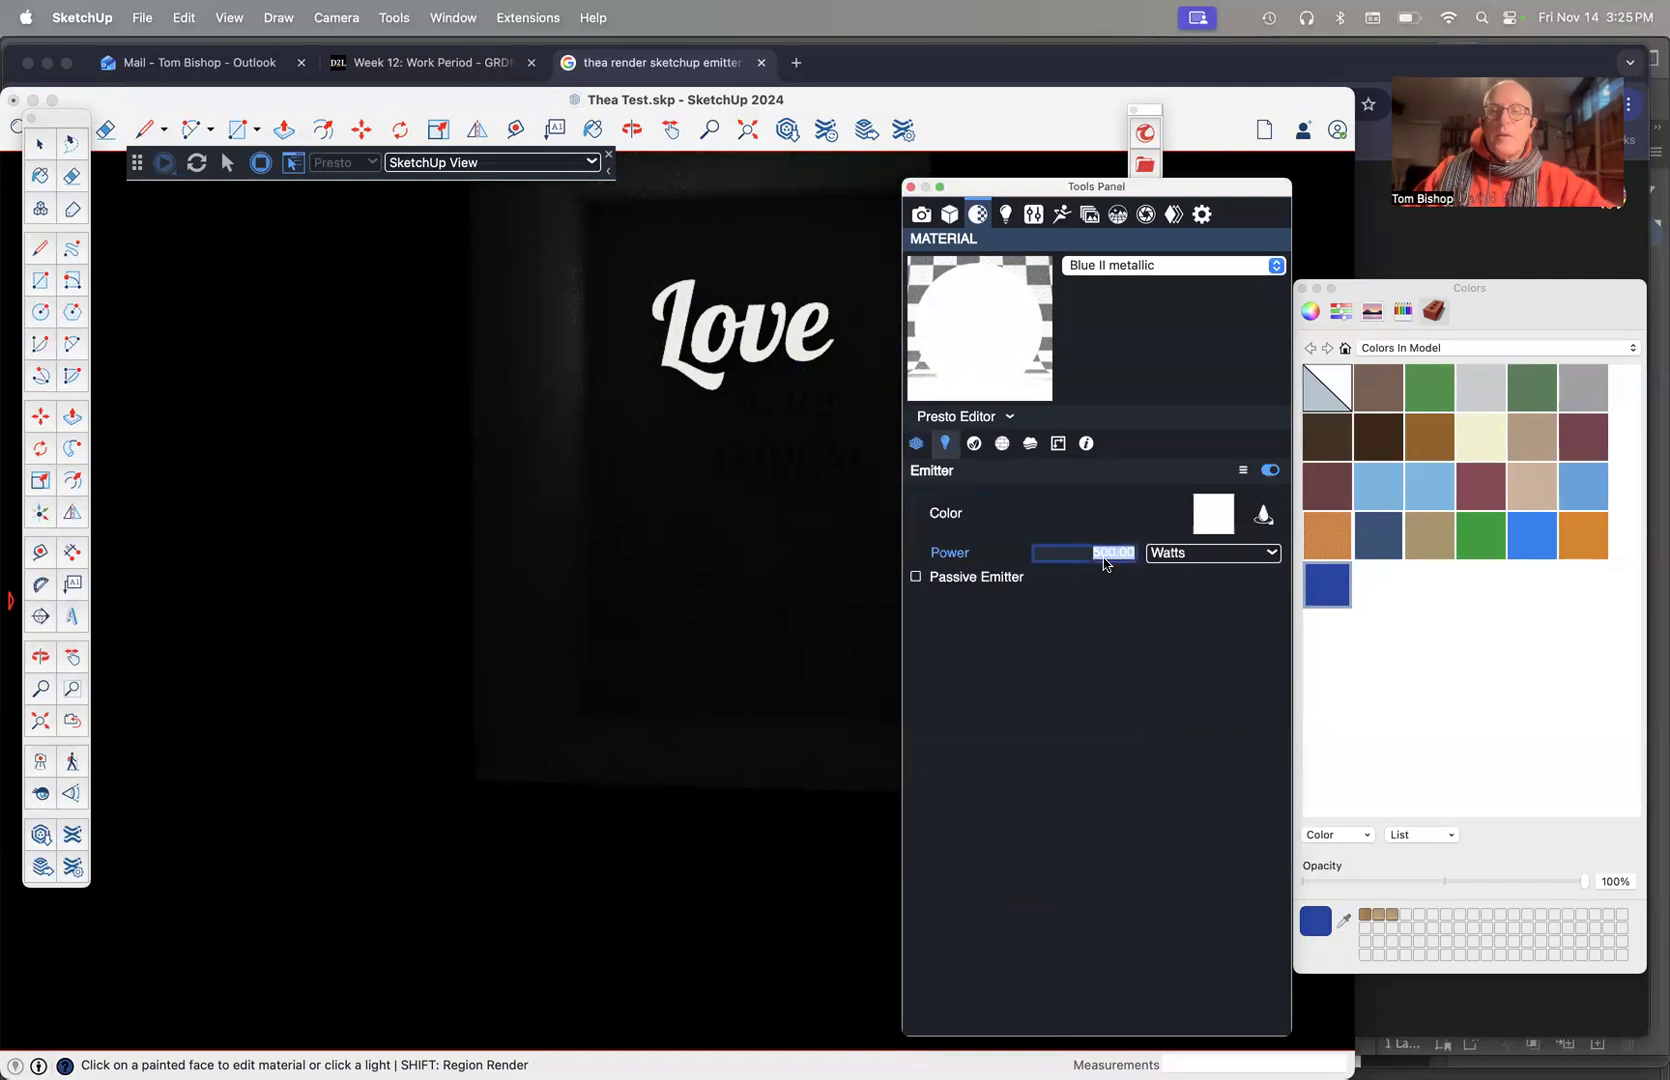
type("2000")
key("Return")
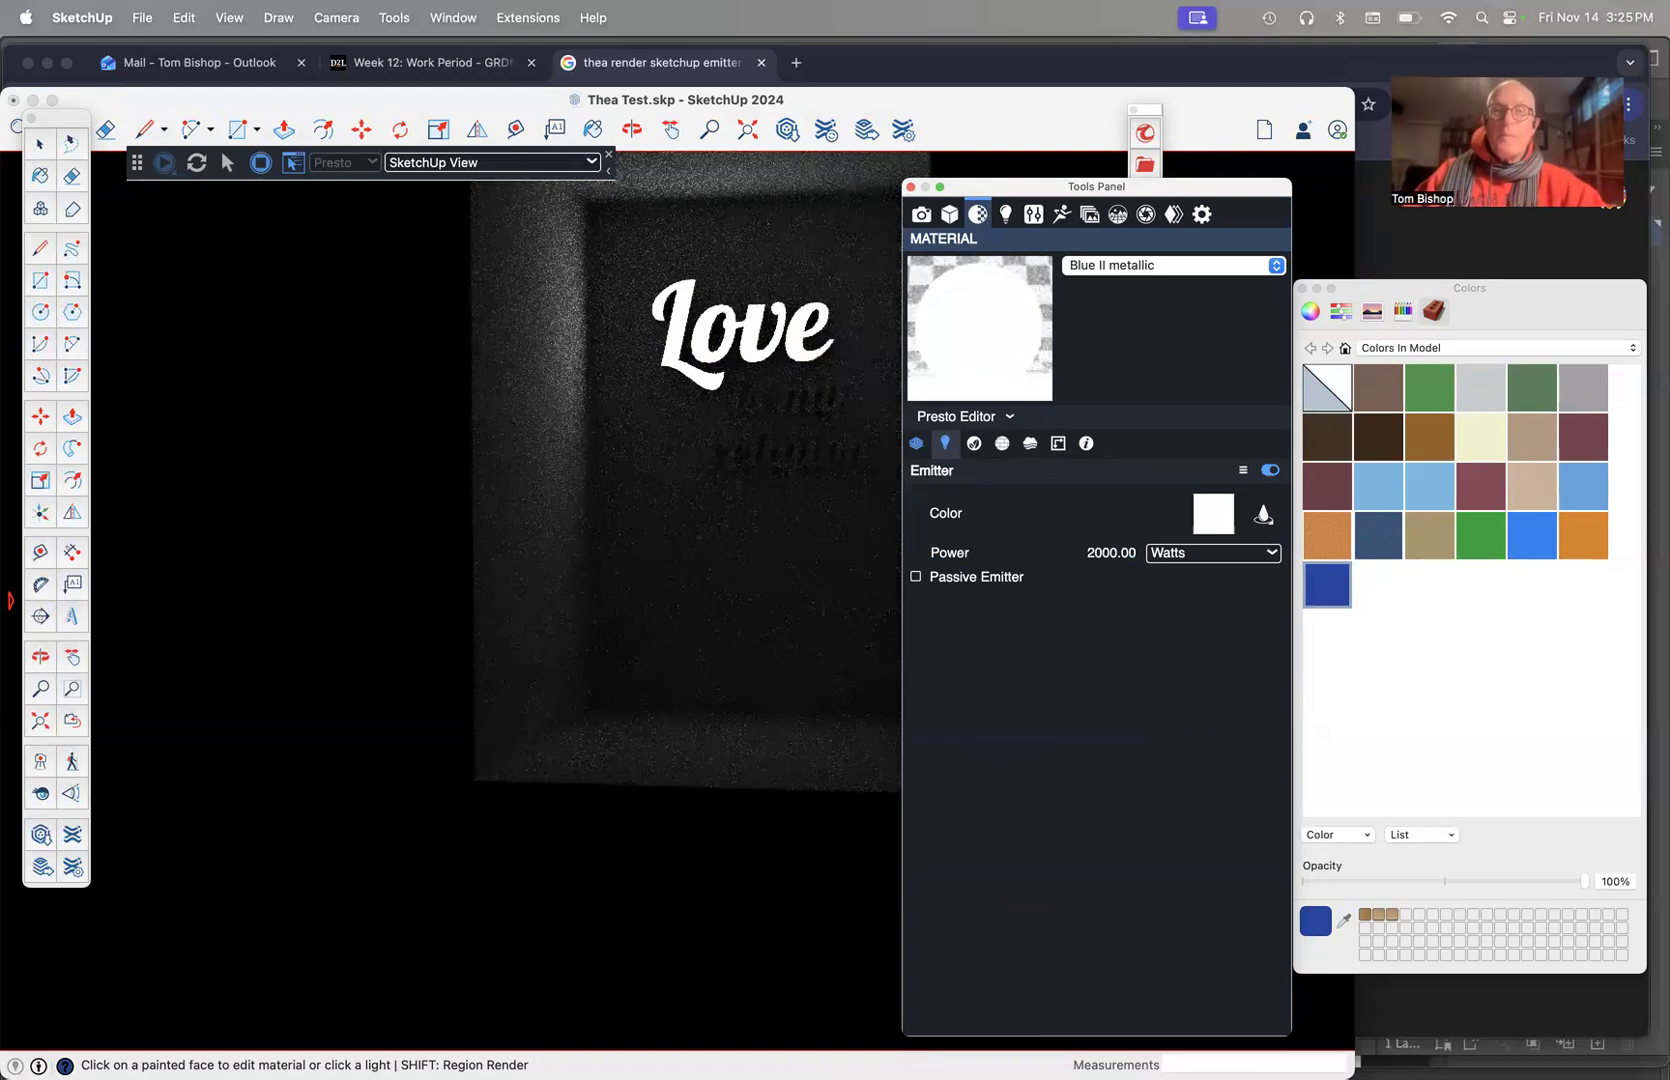
Try pink, teal and yellow emitter colors on Blue II metallic and settle on light blue, RGB 175, 228, 255
left_click(1211, 520)
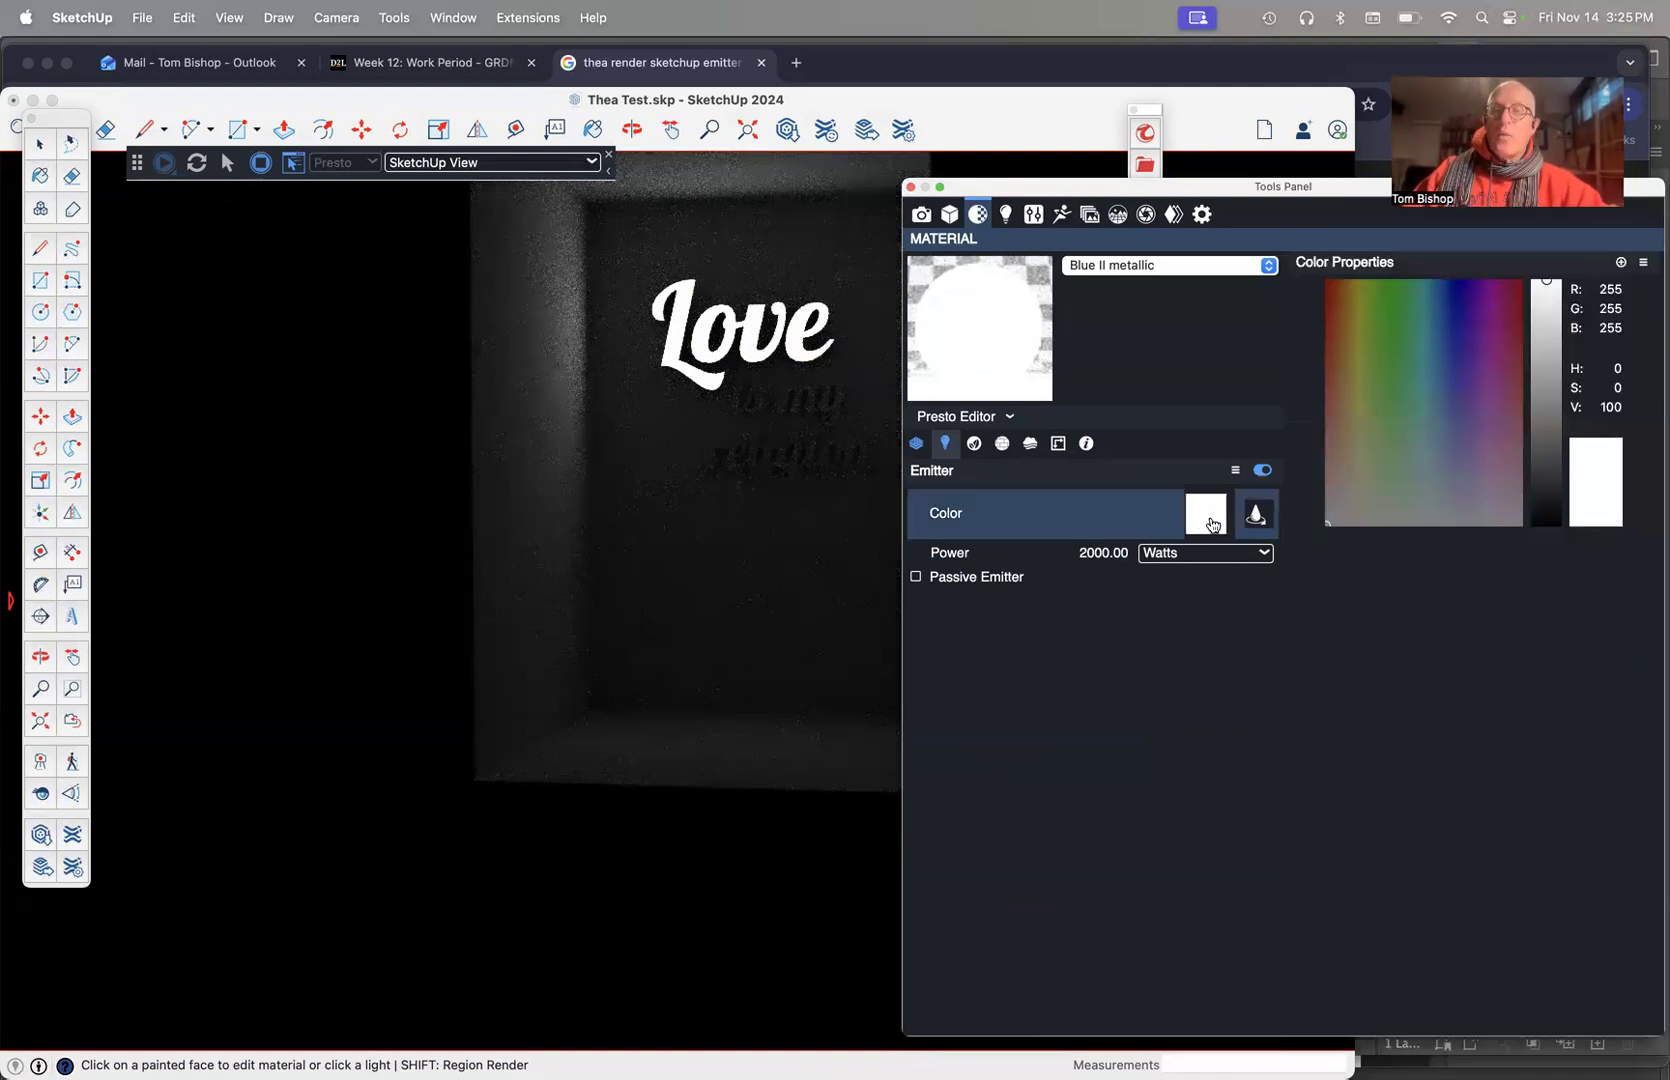
left_click(1507, 374)
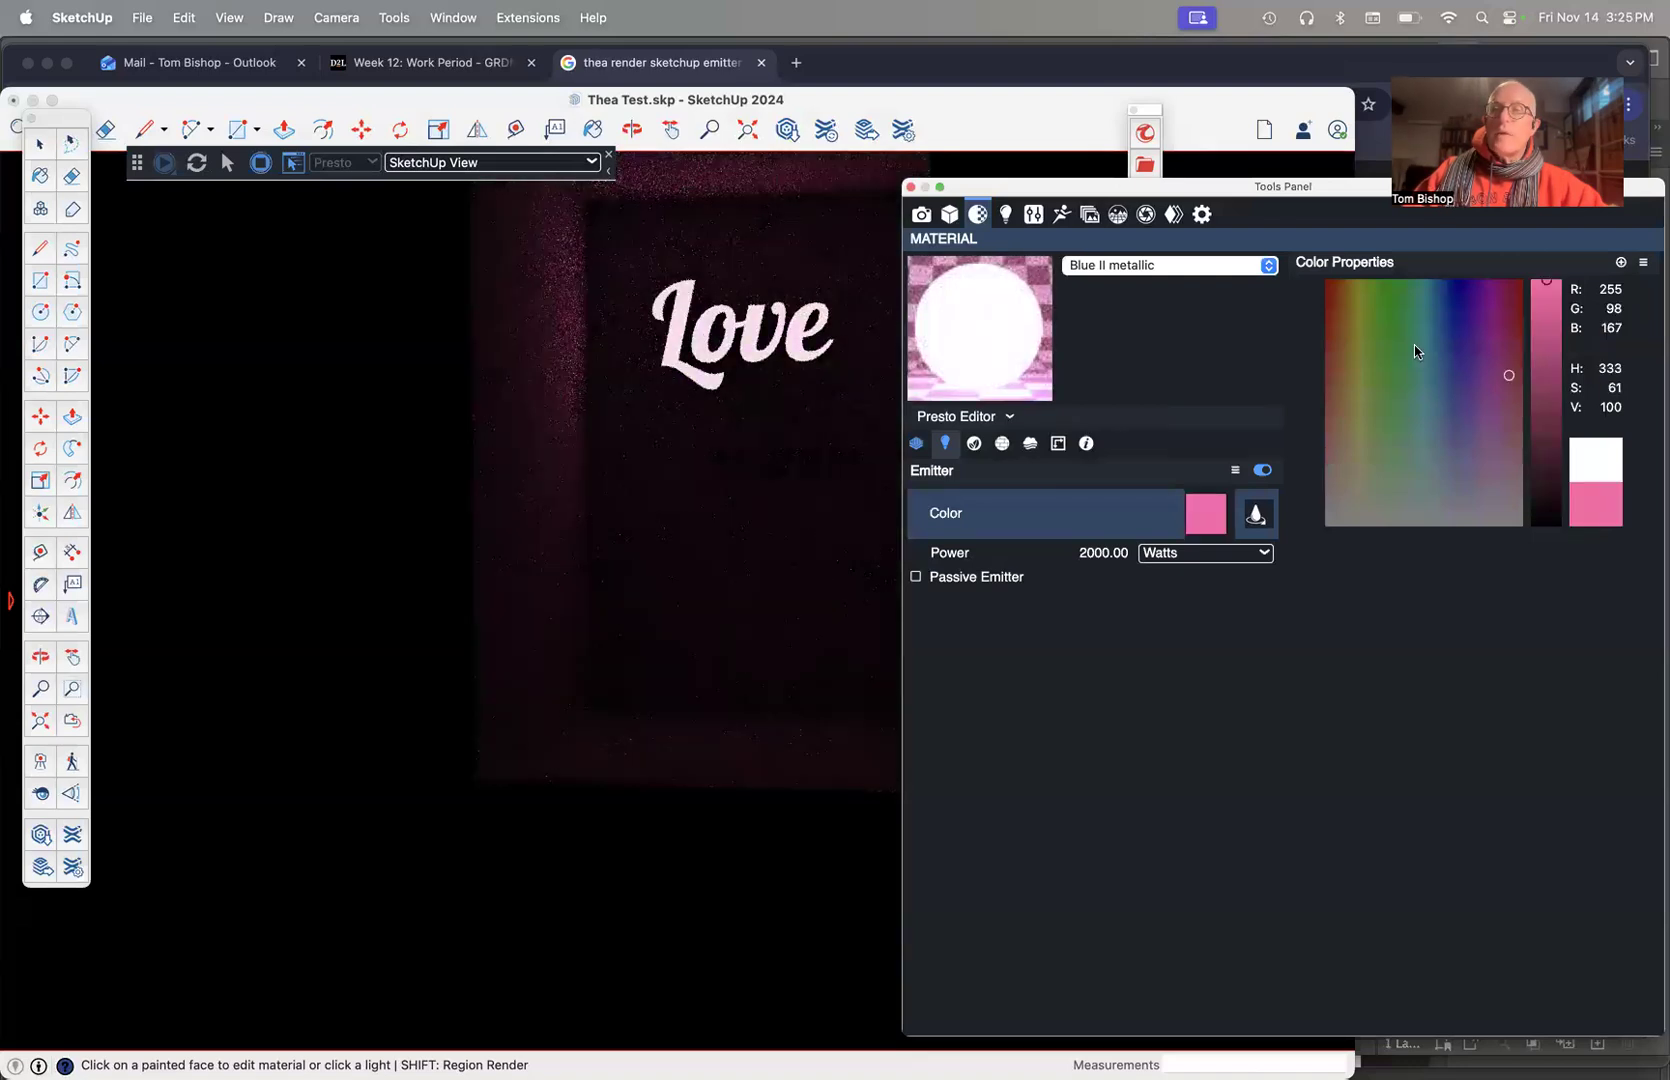
left_click(1415, 350)
left_click(1348, 394)
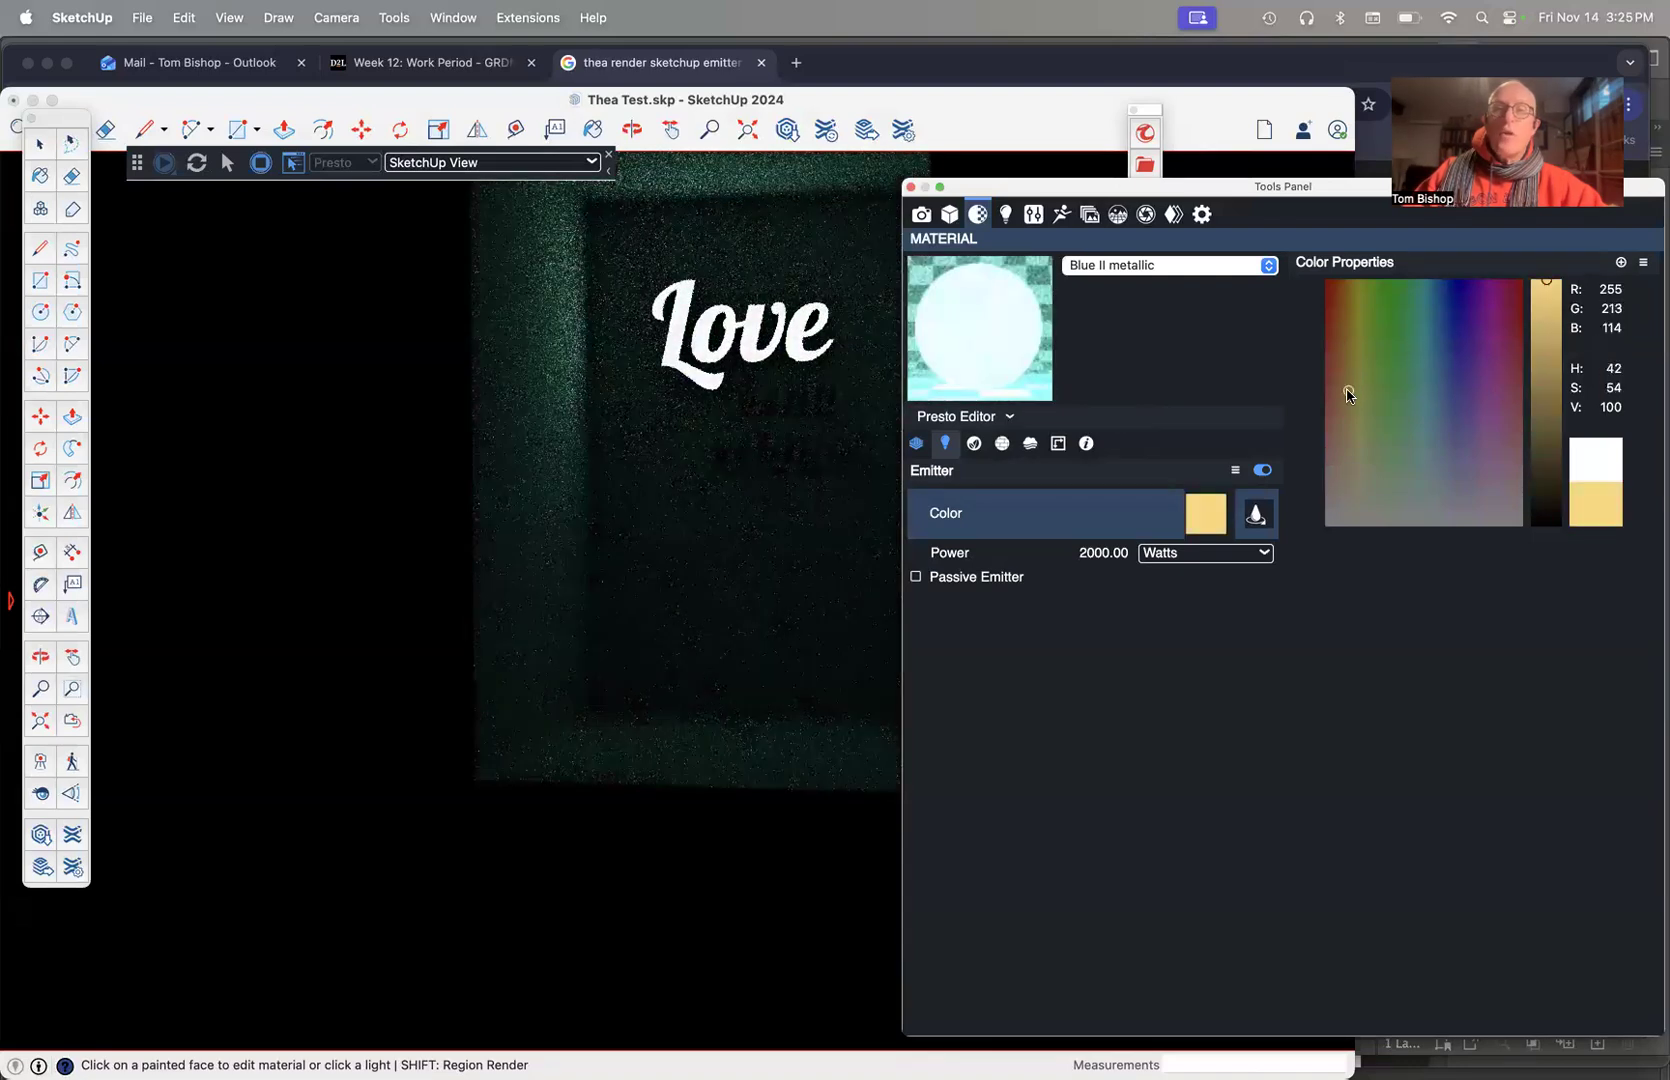
left_click(1435, 451)
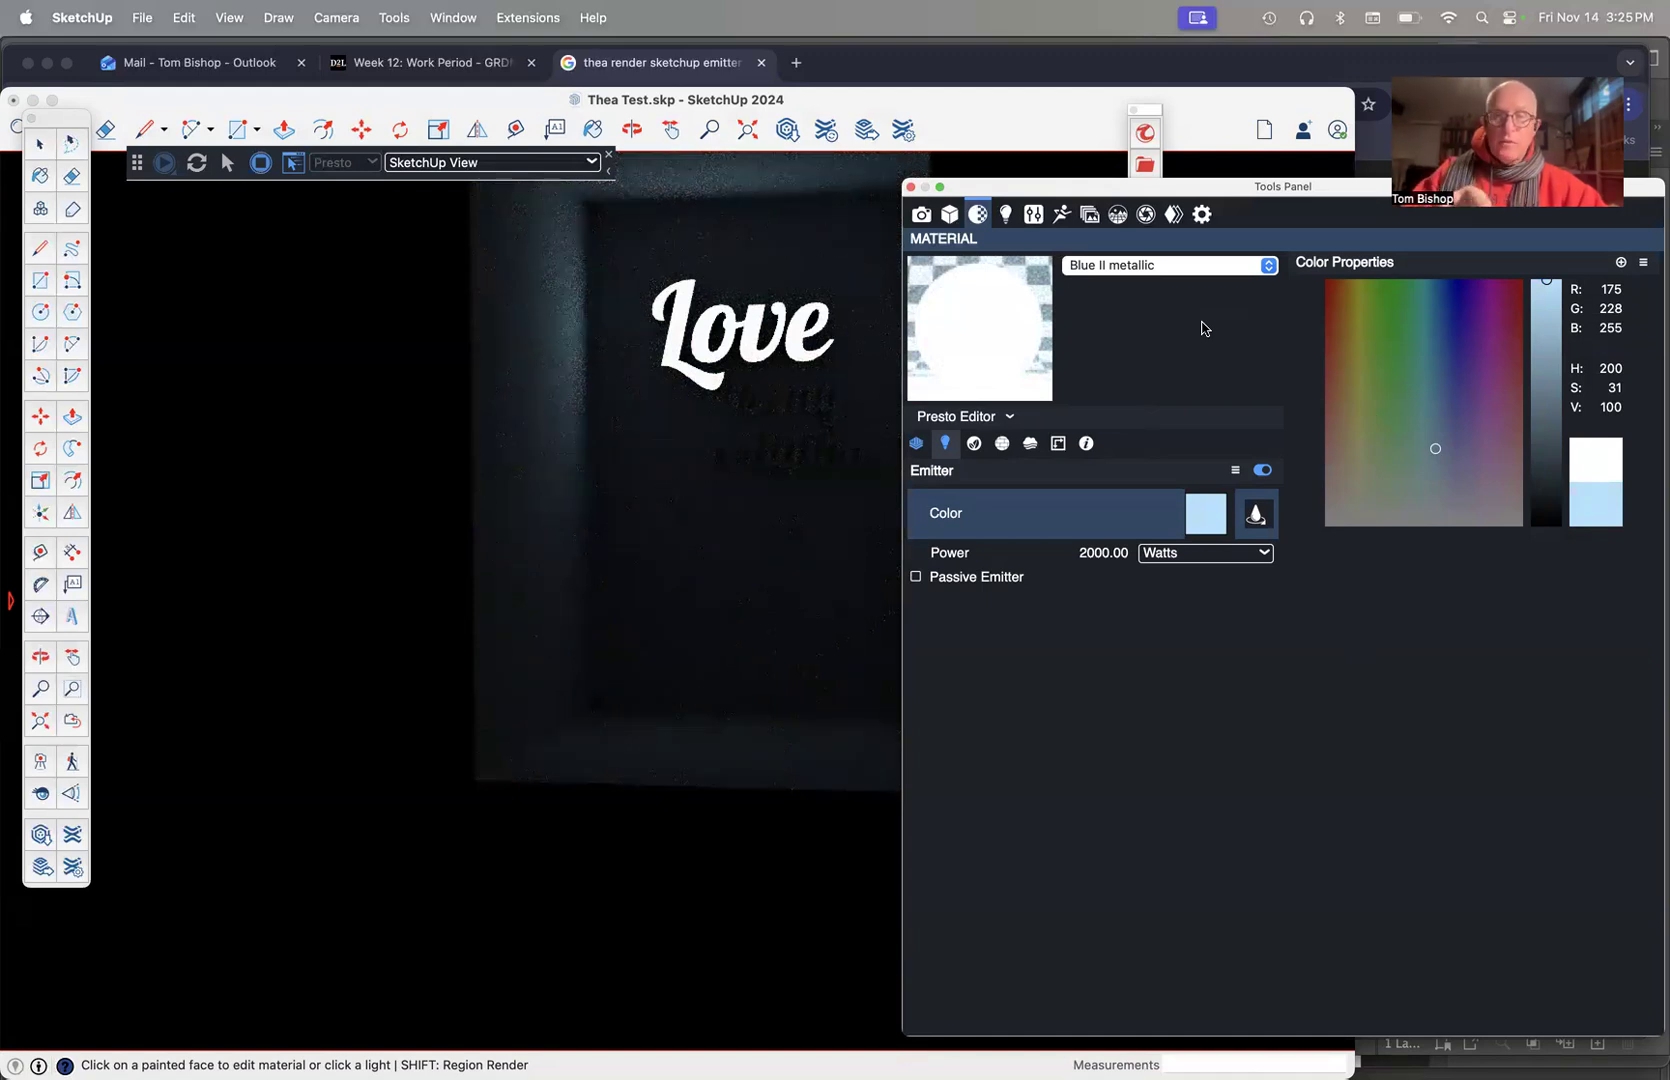
Close the Thea settings window, check the render with the whole booth in view, and stop rendering
left_click(910, 188)
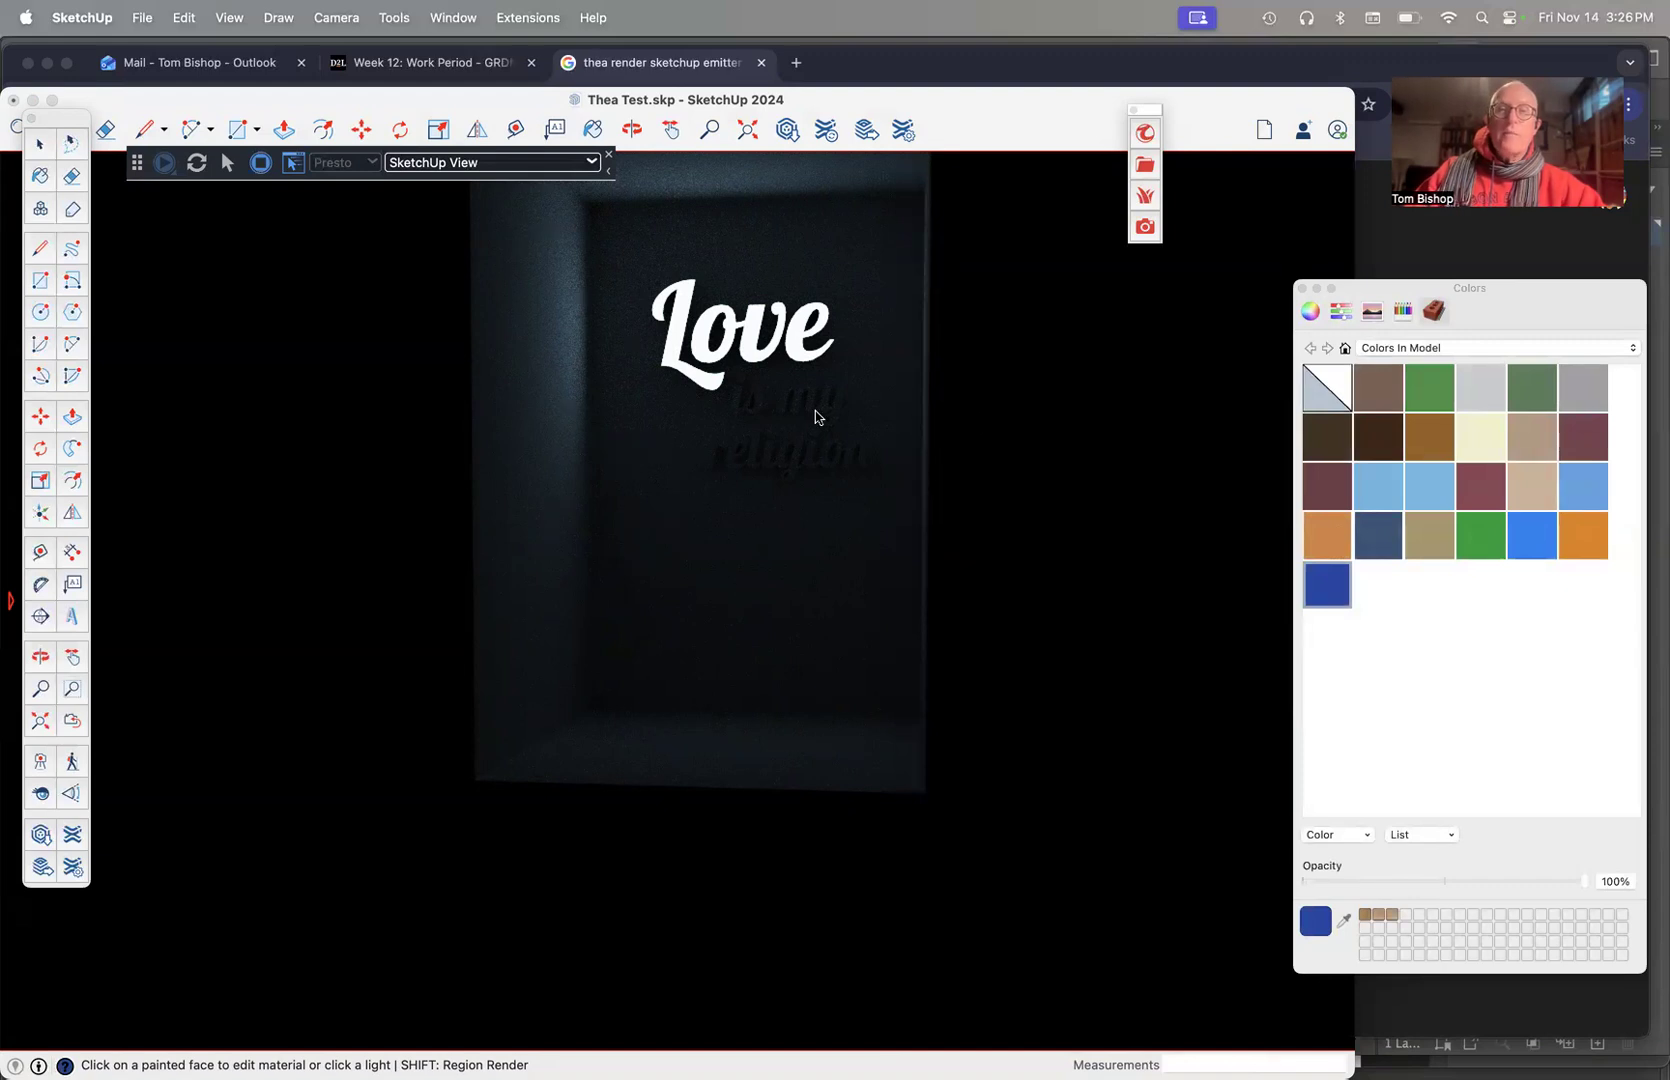
scroll(815, 417, "down", 3)
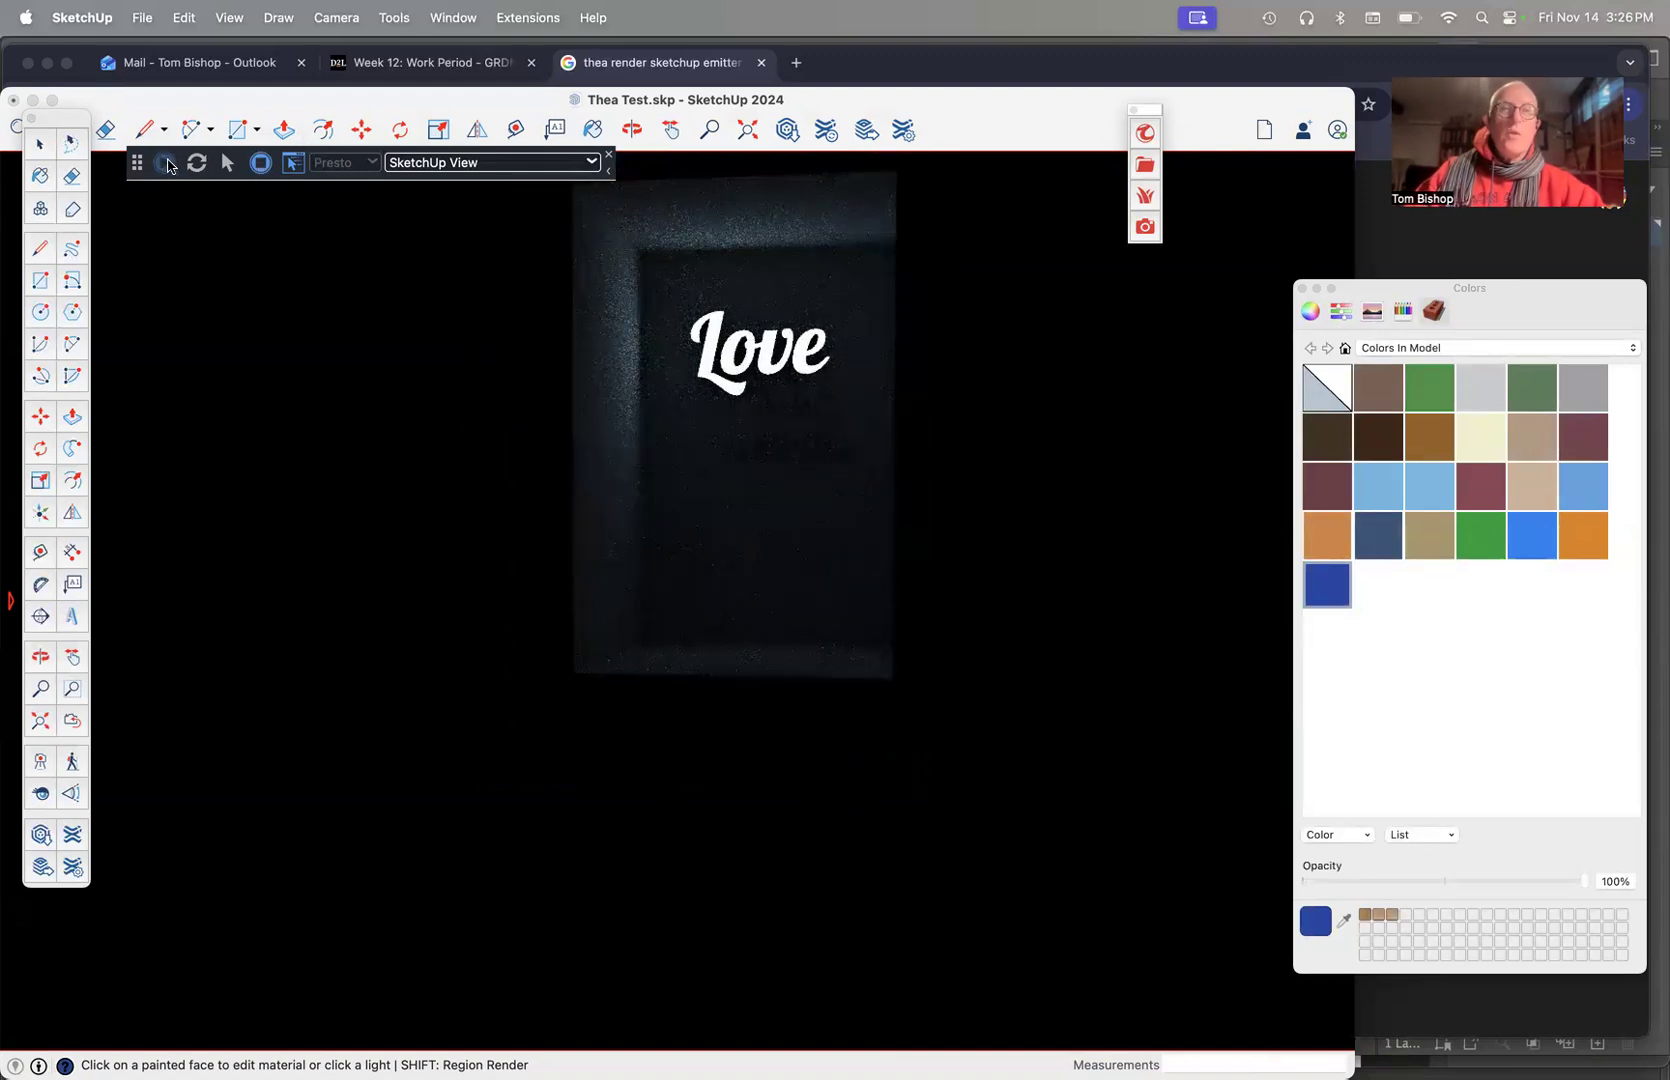
left_click(260, 164)
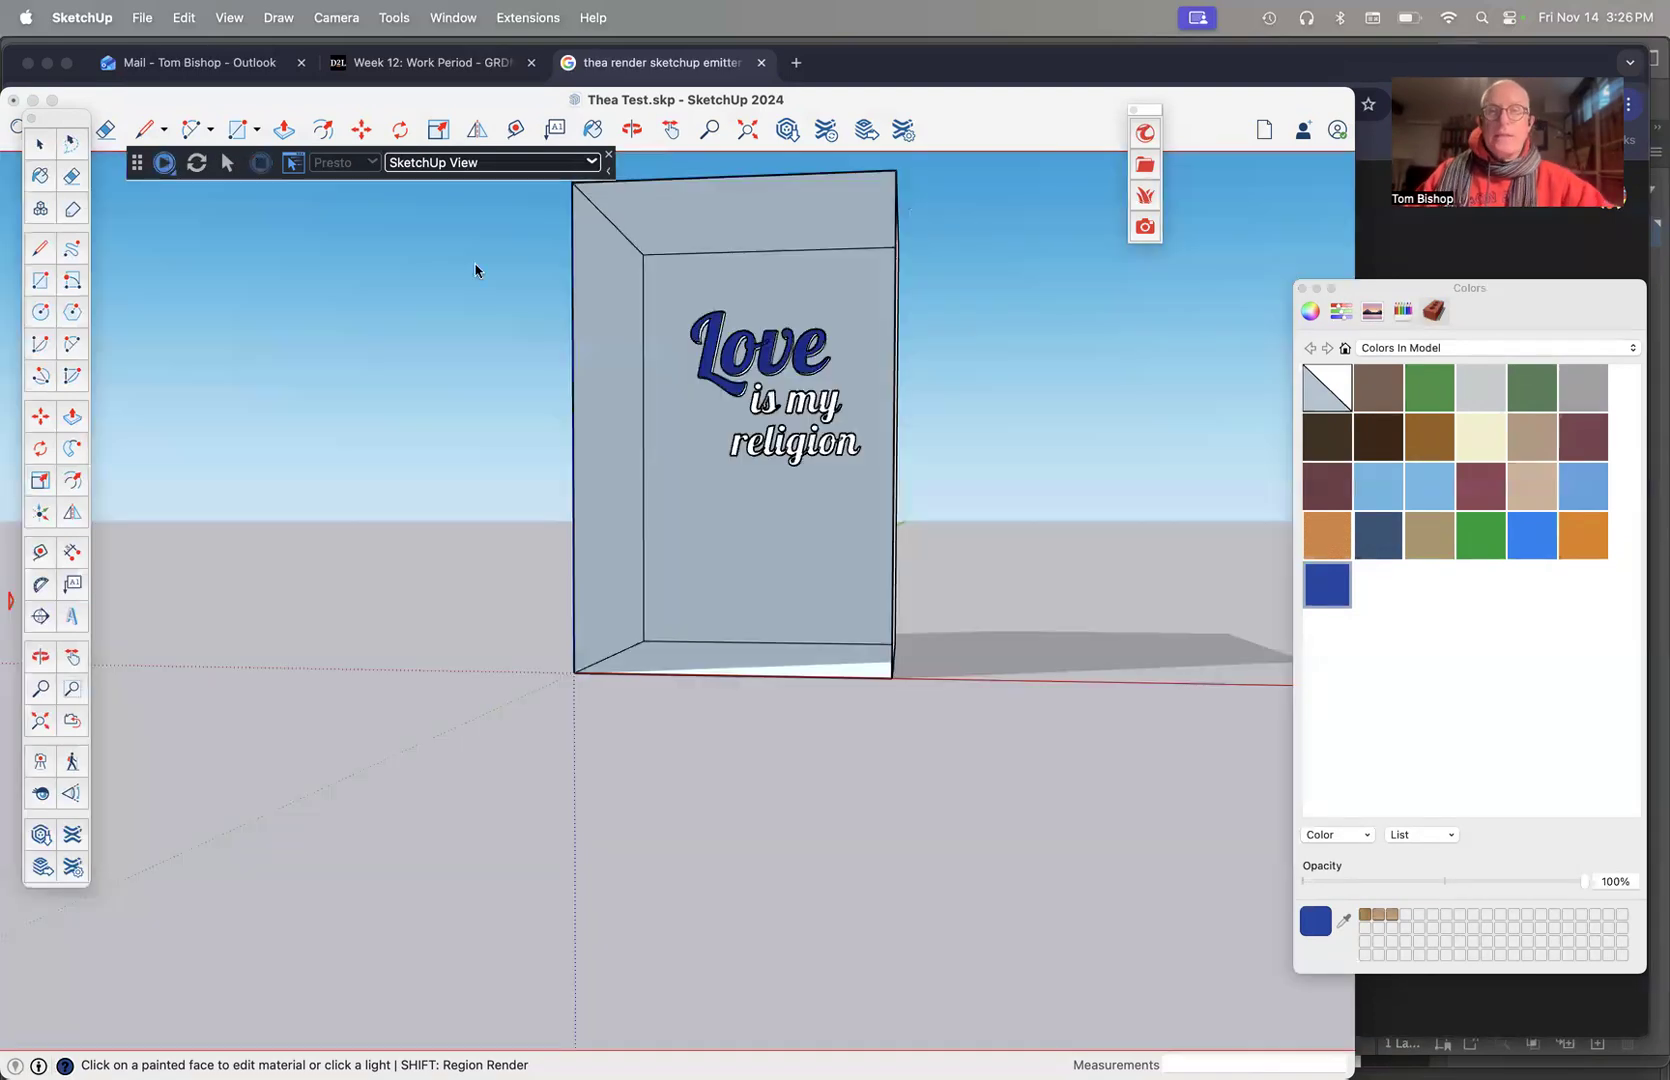
left_click(1030, 457)
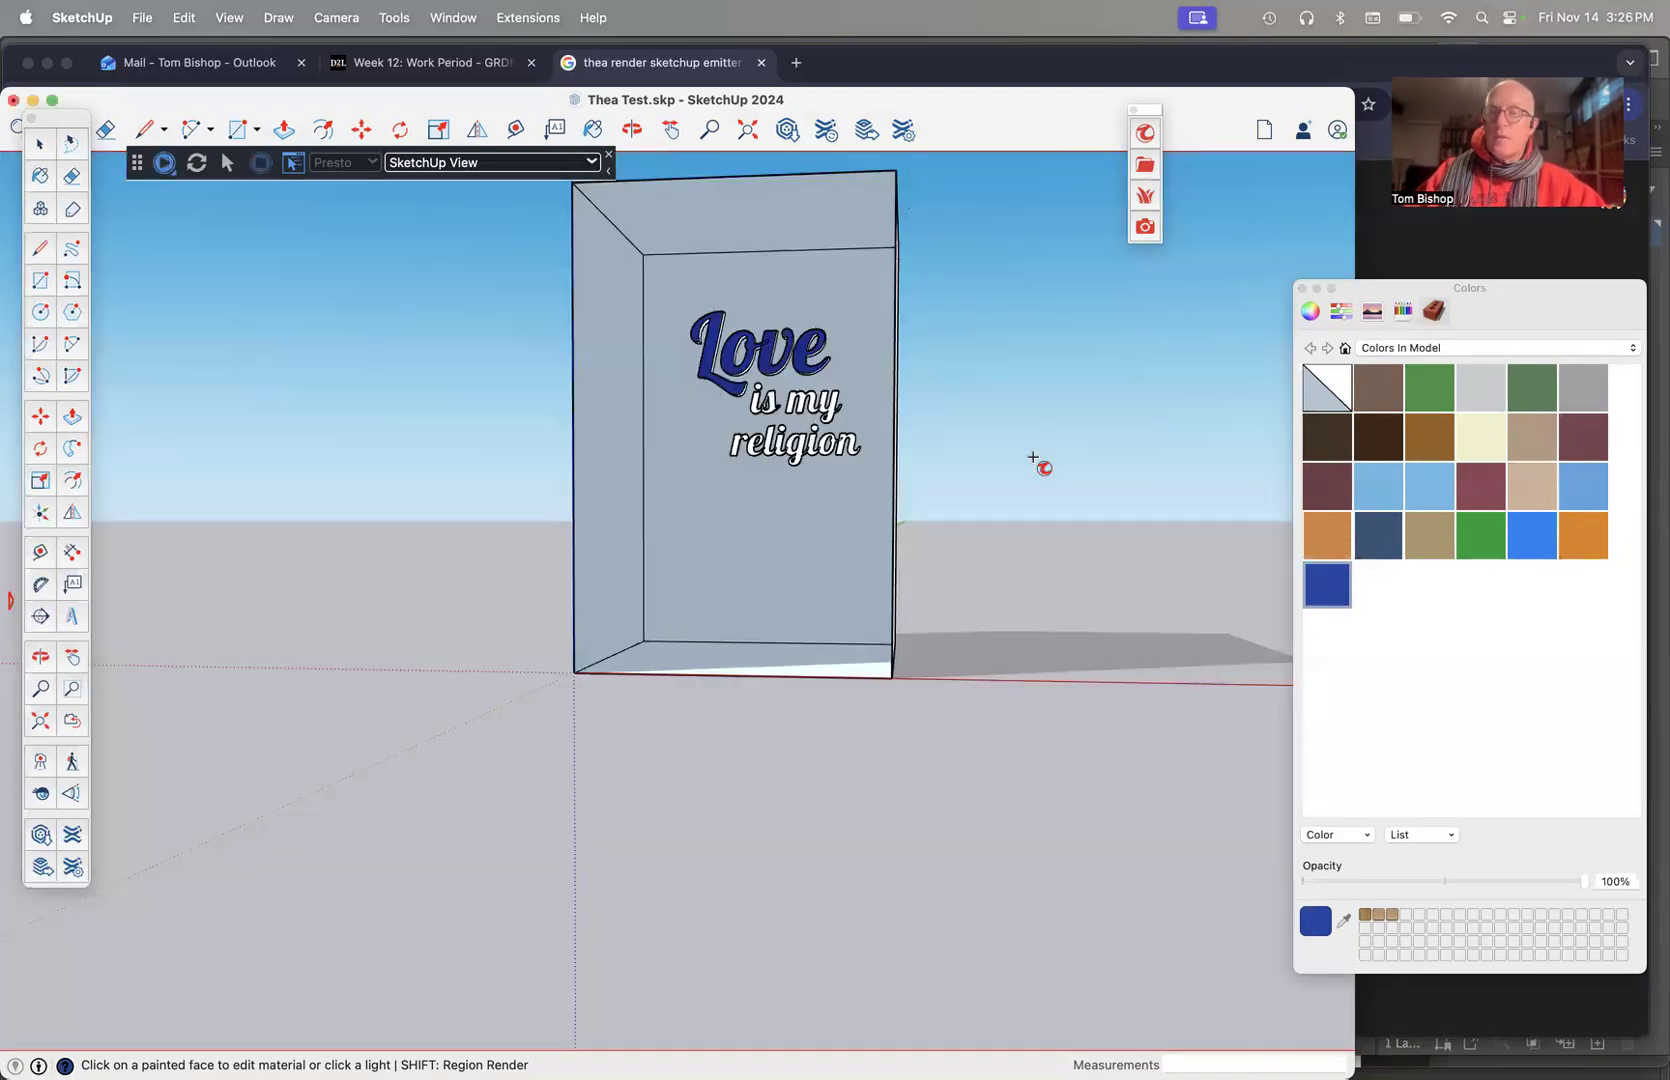